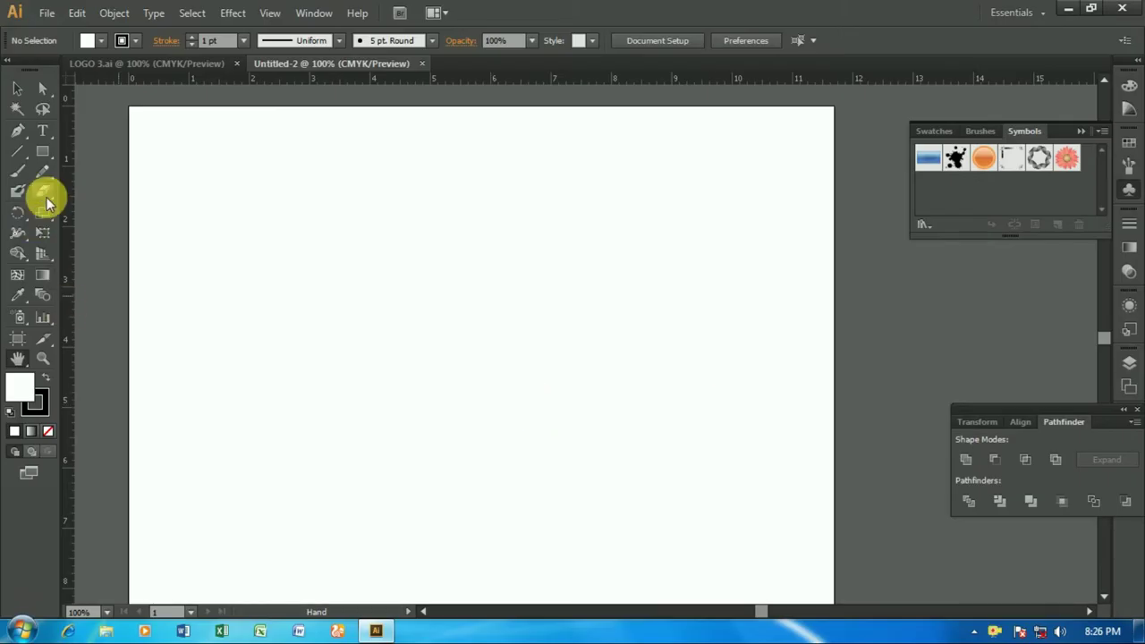
Type a capital L at 300 pt on the artboard.
{"action": "left_click", "coordinate": [42, 129]}
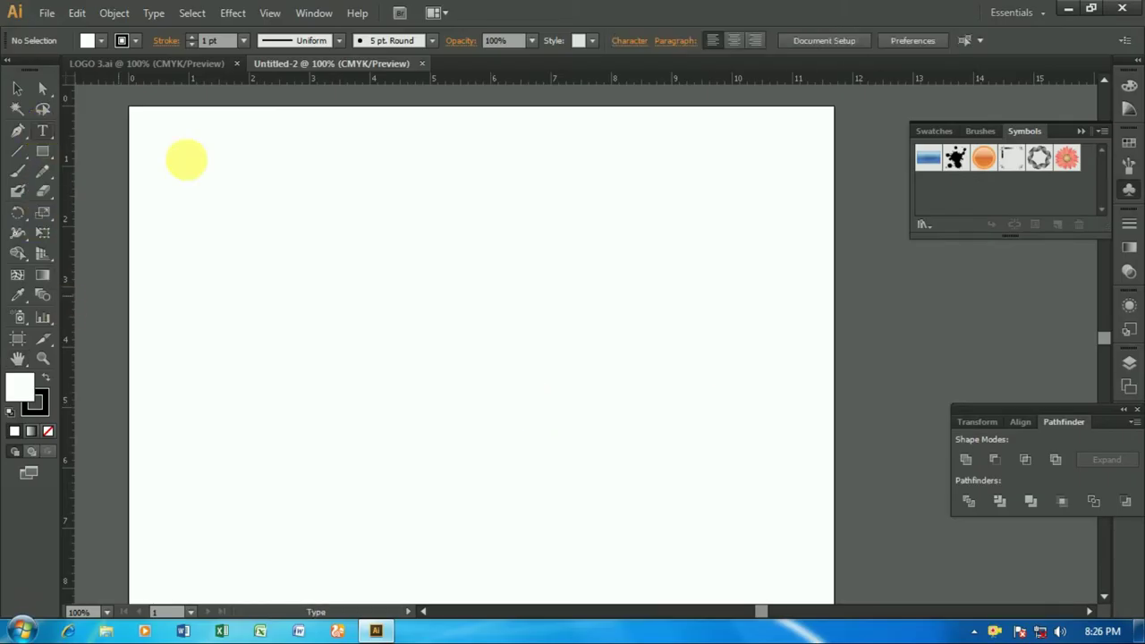
{"action": "left_click", "coordinate": [219, 273]}
{"action": "left_click", "coordinate": [759, 42]}
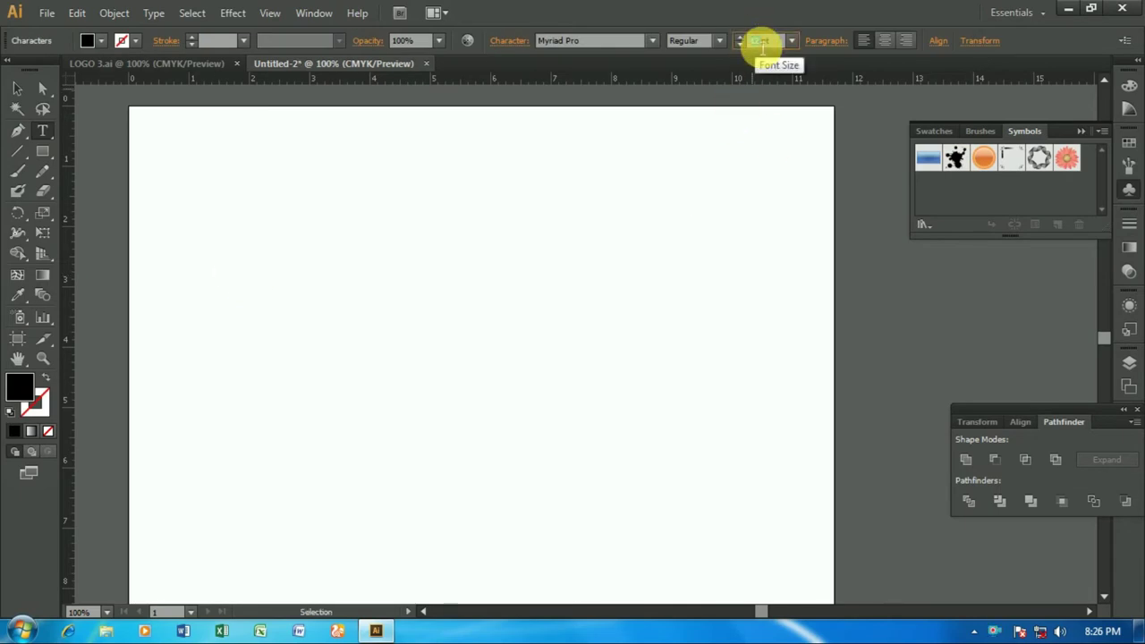
{"action": "type", "text": "3"}
{"action": "key", "text": "Return"}
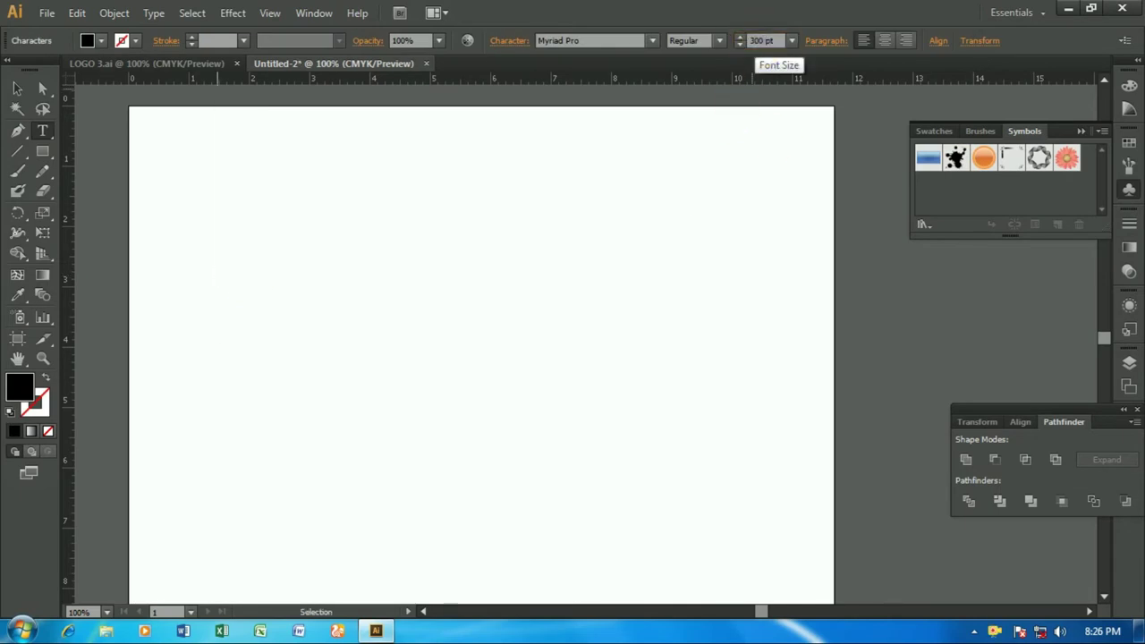
{"action": "type", "text": "L"}
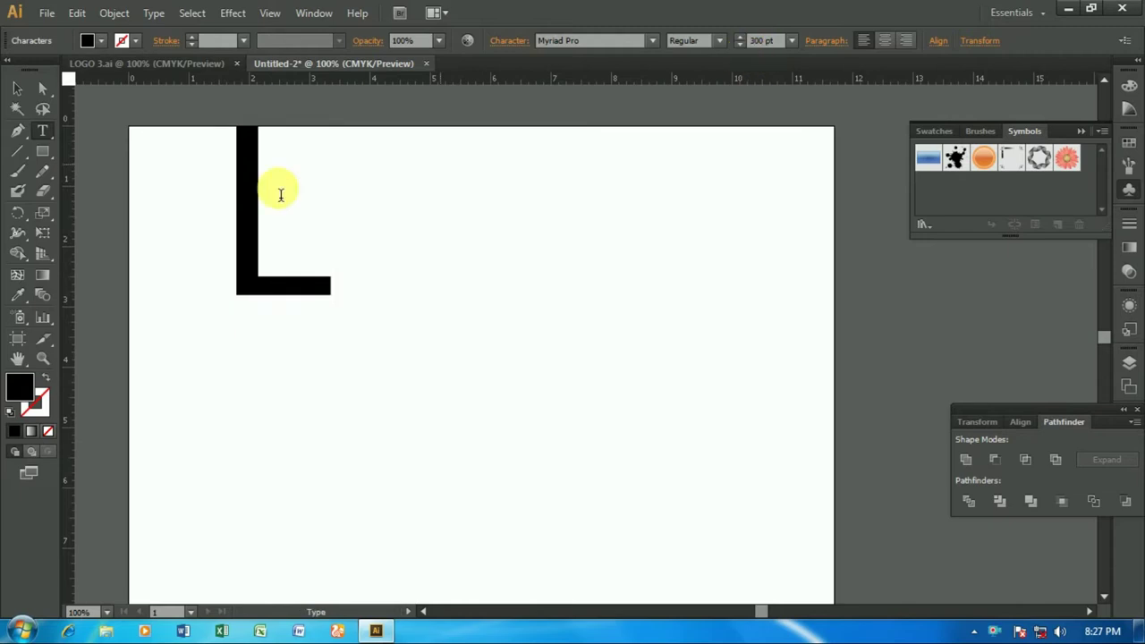
Set the L in Arial Black and move it toward the page centre.
{"action": "left_click", "coordinate": [17, 88]}
{"action": "left_click_drag", "start_coordinate": [289, 292], "coordinate": [437, 359]}
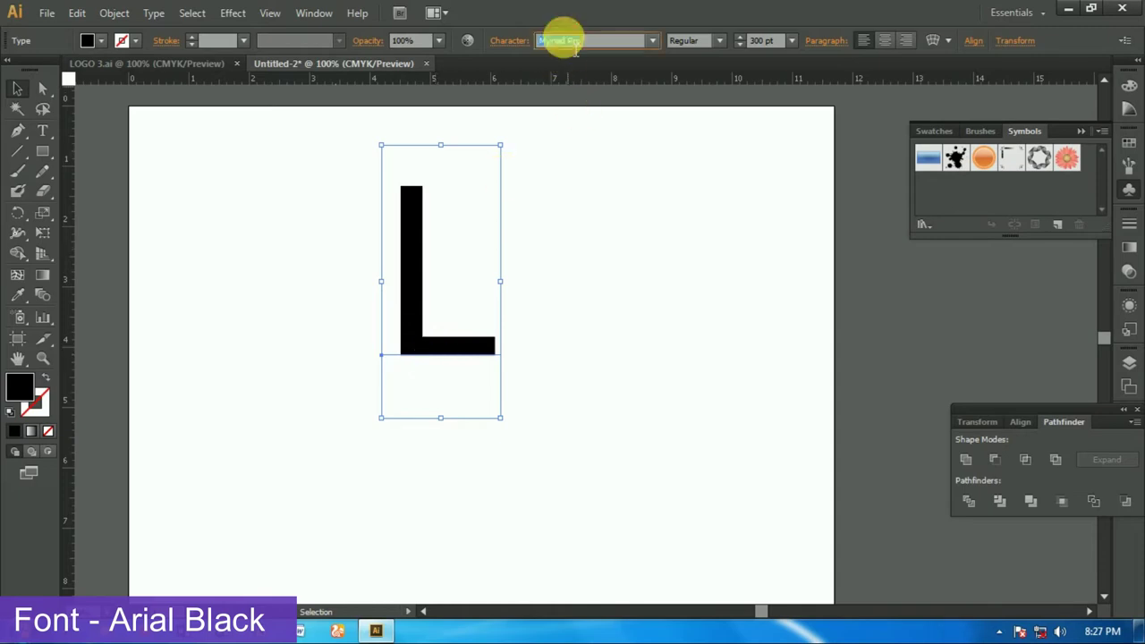
{"action": "type", "text": "Agency FB"}
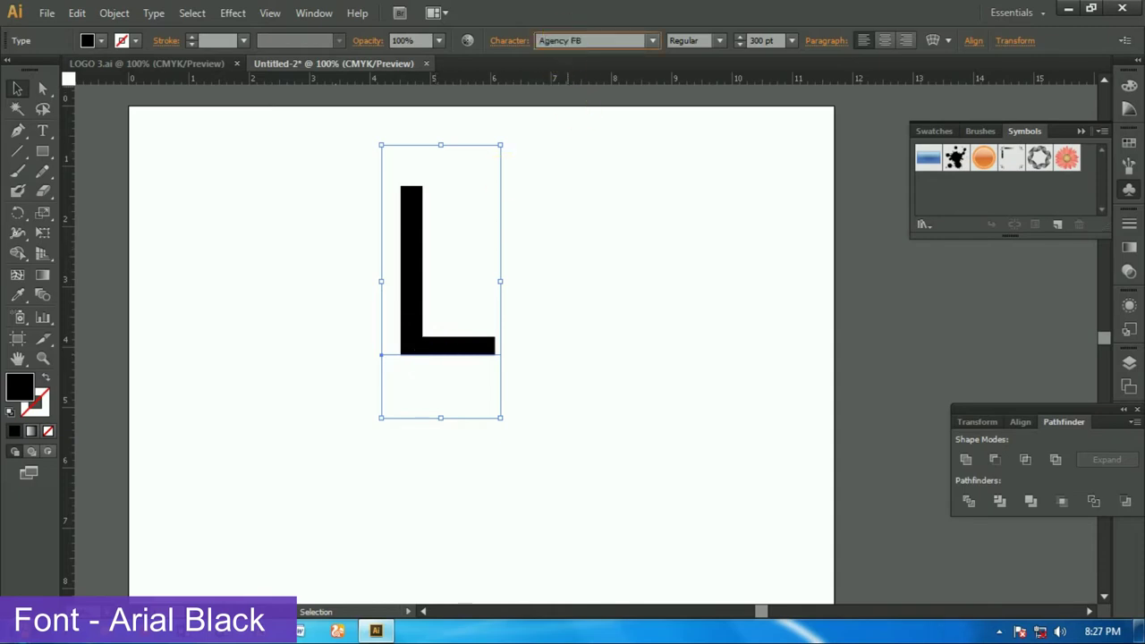
{"action": "type", "text": "Arial"}
{"action": "key", "text": "Return"}
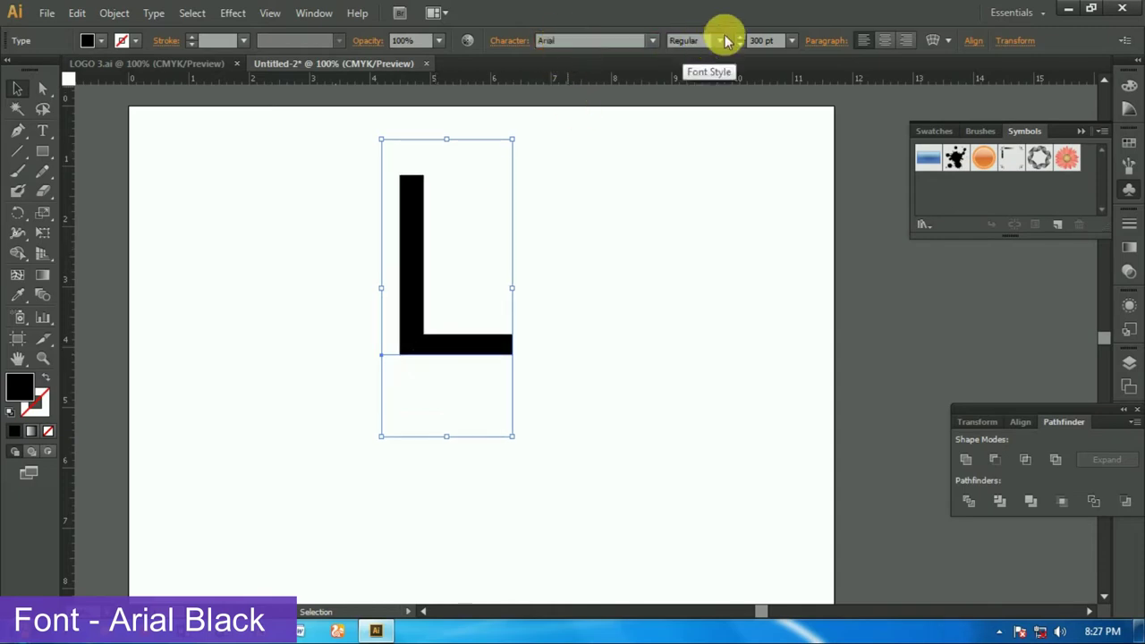
{"action": "left_click", "coordinate": [719, 41]}
{"action": "left_click", "coordinate": [710, 152]}
{"action": "left_click_drag", "start_coordinate": [427, 327], "coordinate": [530, 345]}
{"action": "right_click", "coordinate": [530, 342]}
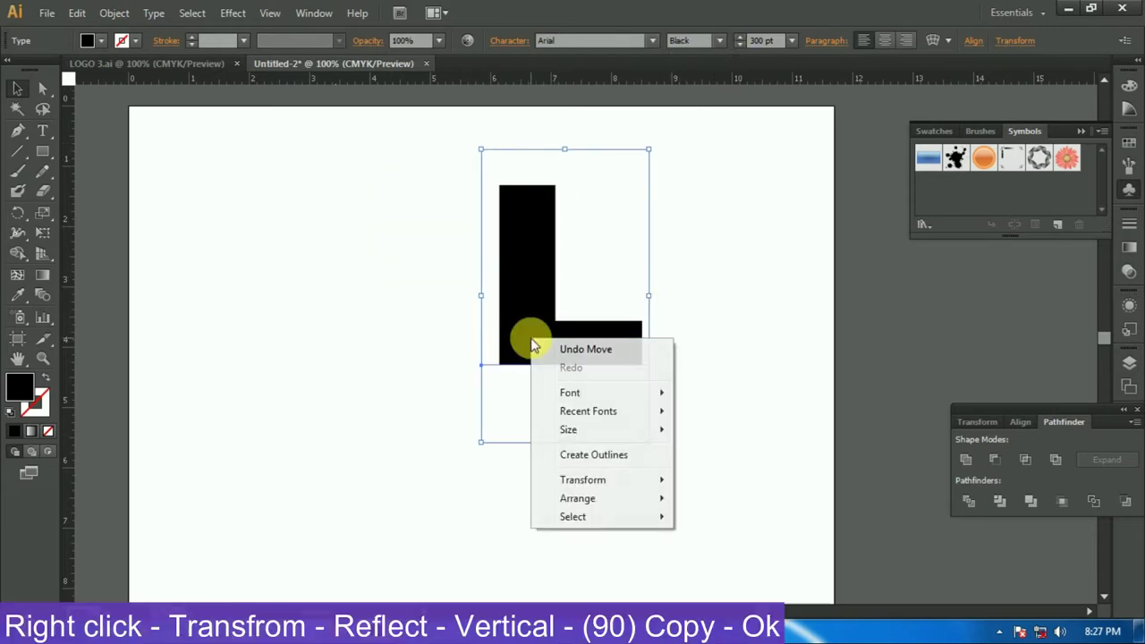
{"action": "mouse_move", "coordinate": [582, 480]}
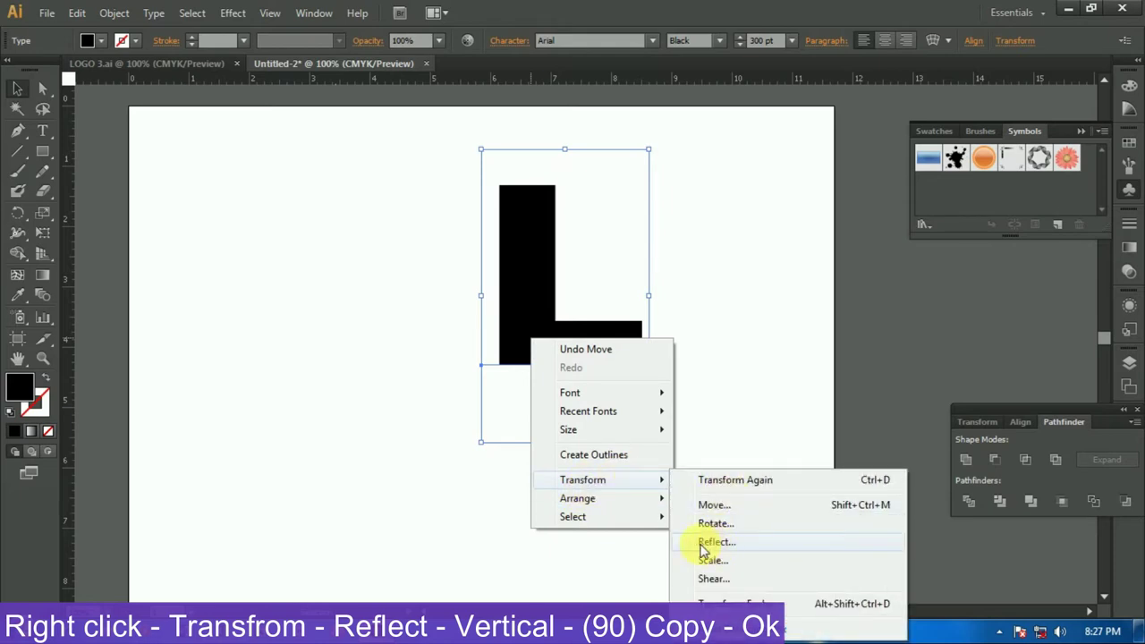
Make a vertically reflected copy of the L and nudge it toward the original.
{"action": "left_click", "coordinate": [715, 542]}
{"action": "left_click", "coordinate": [907, 423]}
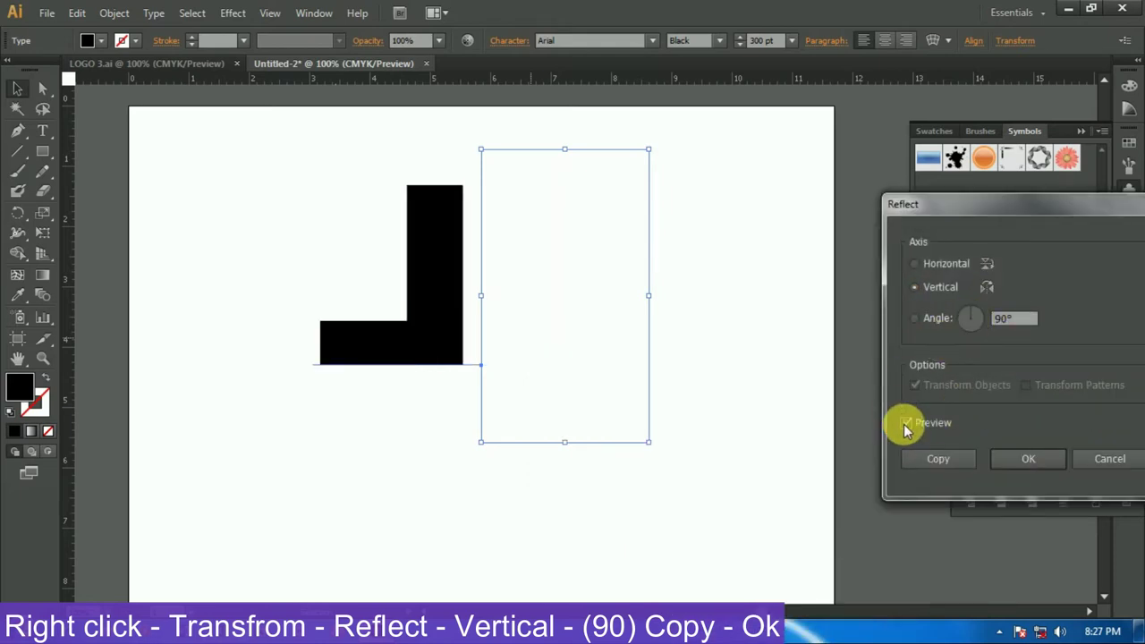
{"action": "left_click", "coordinate": [926, 461]}
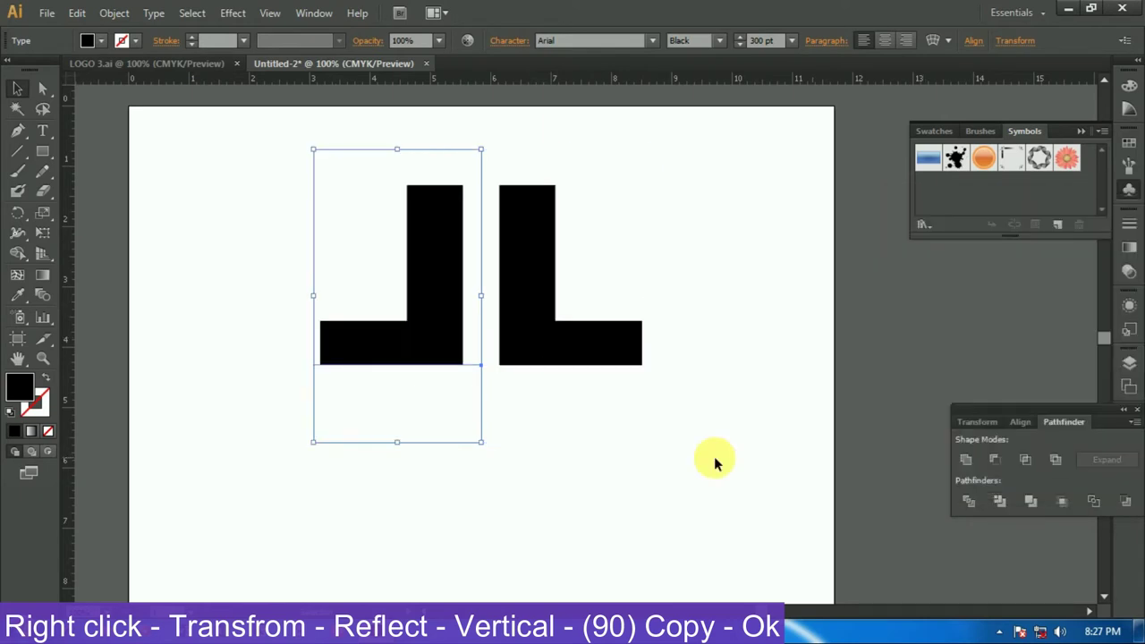
{"action": "left_click", "coordinate": [706, 459]}
{"action": "left_click", "coordinate": [426, 240]}
{"action": "key", "text": "Right"}
{"action": "key", "text": "Right"}
{"action": "key", "text": "Right"}
{"action": "key", "text": "Right"}
{"action": "key", "text": "Right"}
{"action": "key", "text": "Right"}
{"action": "key", "text": "Right"}
{"action": "key", "text": "Right"}
{"action": "key", "text": "Right"}
{"action": "key", "text": "Right"}
{"action": "key", "text": "Right"}
{"action": "key", "text": "Right"}
{"action": "key", "text": "Right"}
{"action": "key", "text": "Right"}
{"action": "key", "text": "Right"}
{"action": "key", "text": "Right"}
{"action": "key", "text": "Right"}
{"action": "key", "text": "Right"}
{"action": "key", "text": "Right"}
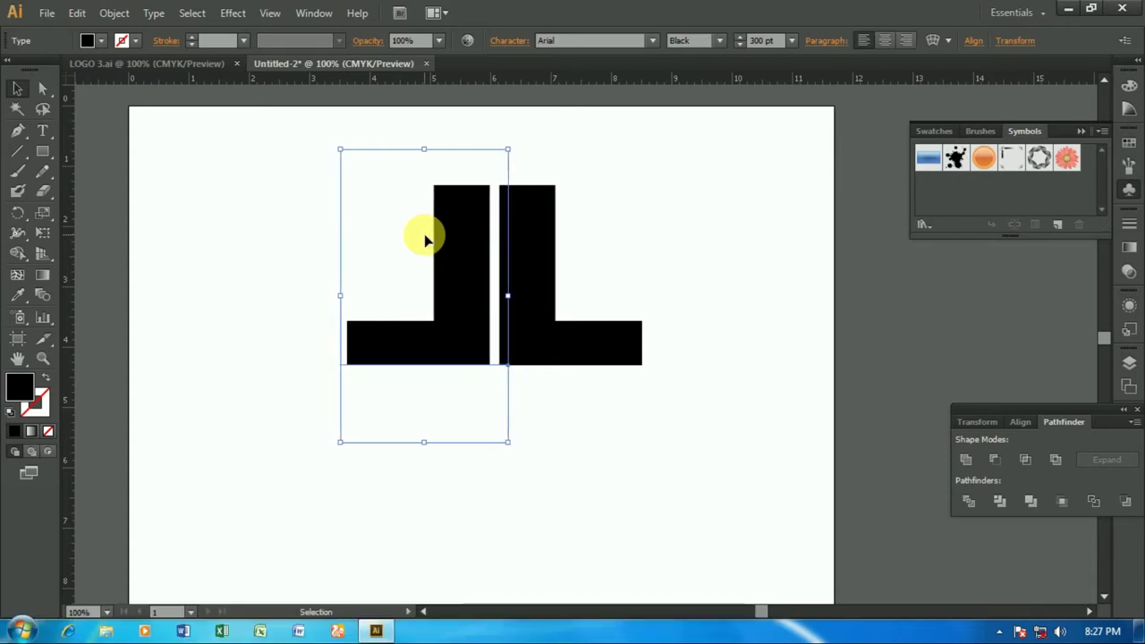
{"action": "key", "text": "Right"}
{"action": "key", "text": "Right"}
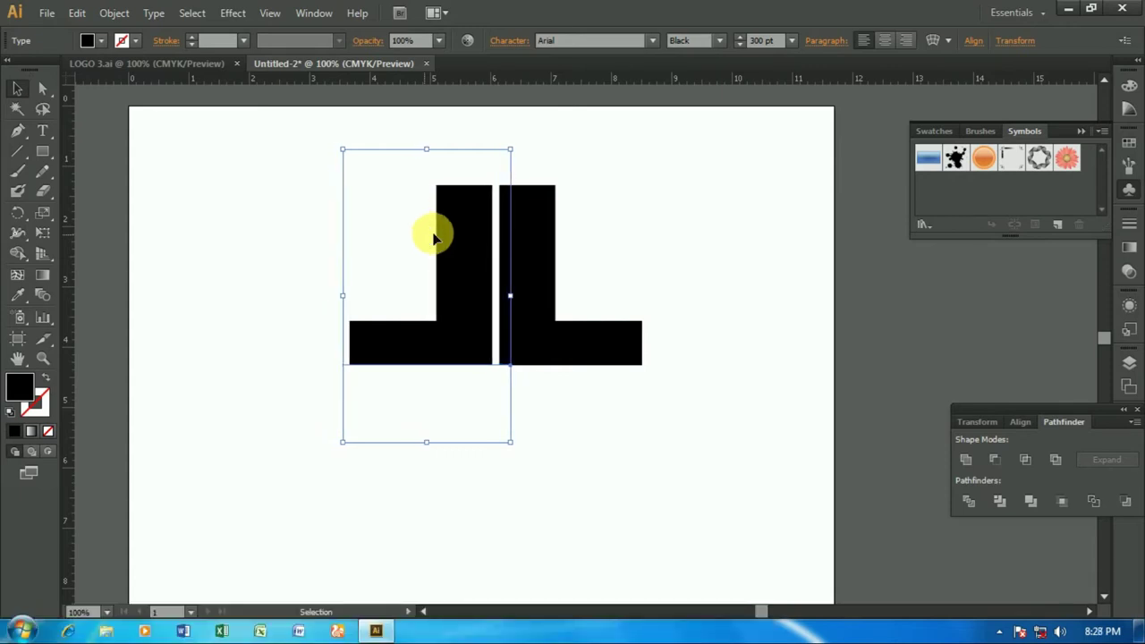
Nudge the left L further right until the two Ls nearly touch.
{"action": "scroll", "coordinate": [525, 401], "scroll_direction": "up", "scroll_amount": 2}
{"action": "left_click", "coordinate": [602, 438]}
{"action": "scroll", "coordinate": [603, 438], "scroll_direction": "down", "scroll_amount": 1}
{"action": "left_click", "coordinate": [735, 379]}
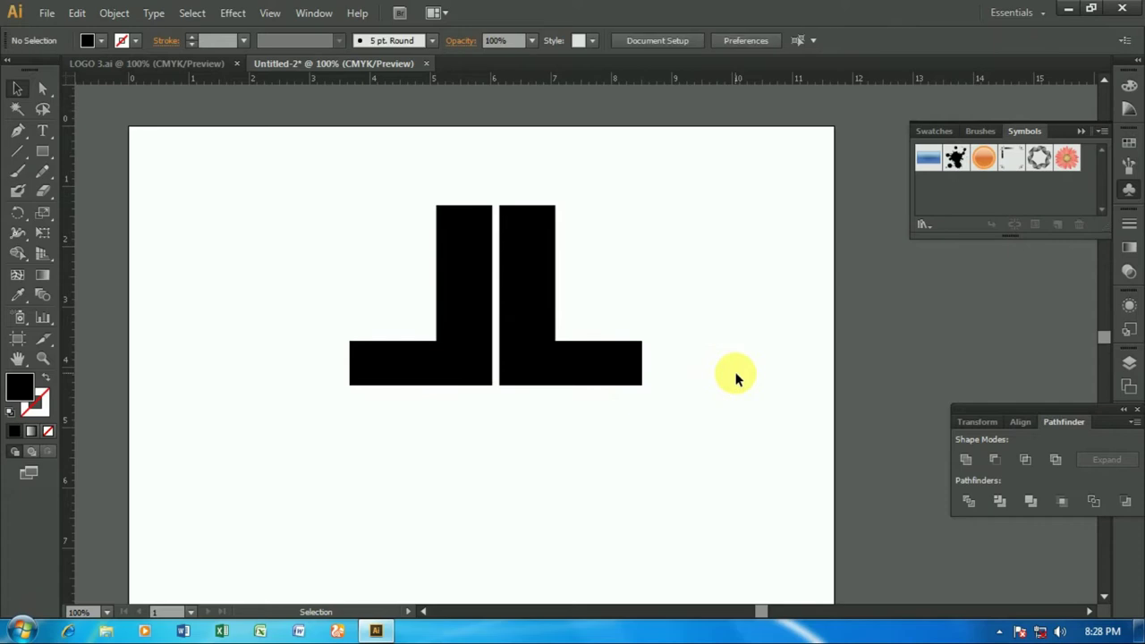
{"action": "scroll", "coordinate": [727, 376], "scroll_direction": "down", "scroll_amount": 2}
{"action": "left_click_drag", "start_coordinate": [383, 243], "coordinate": [620, 396]}
{"action": "left_click_drag", "start_coordinate": [540, 333], "coordinate": [477, 384]}
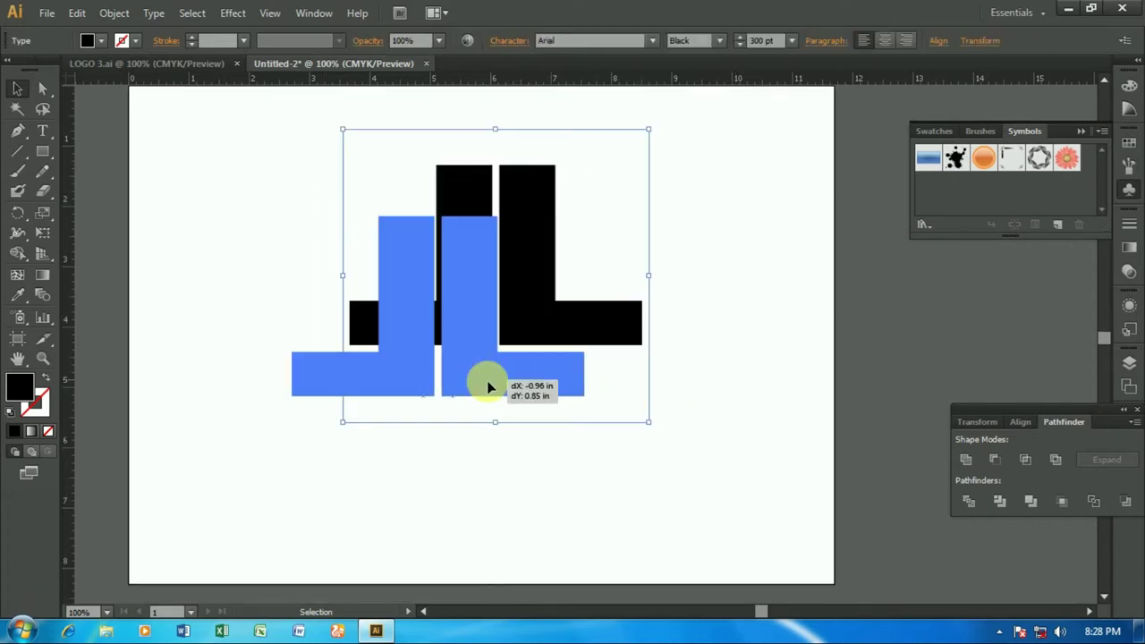
{"action": "left_click", "coordinate": [686, 377]}
{"action": "left_click", "coordinate": [397, 339]}
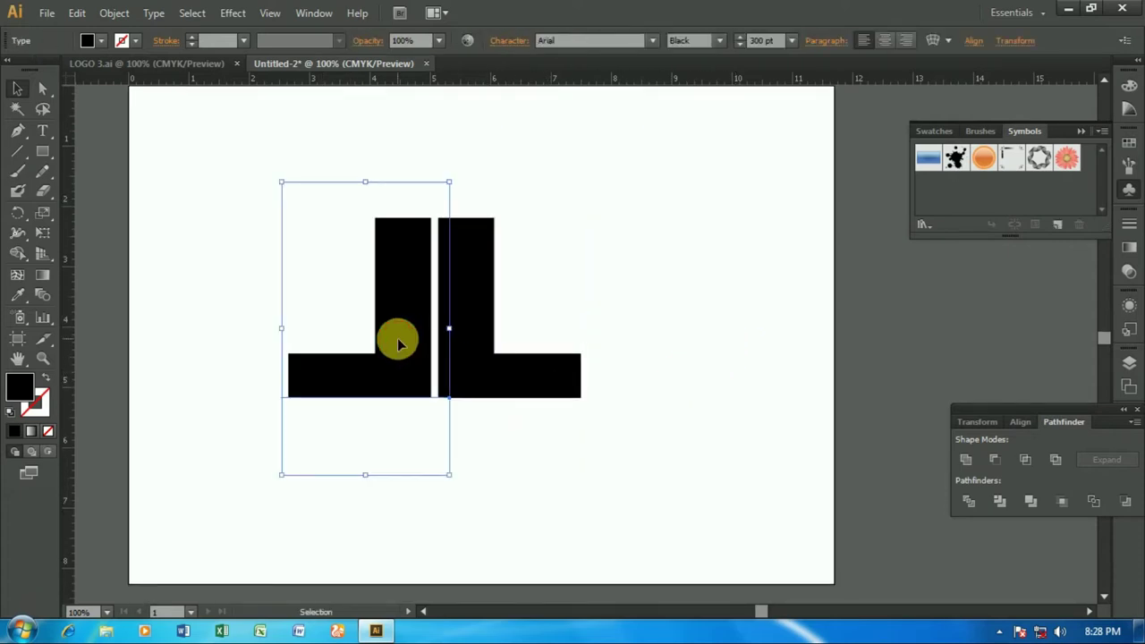
{"action": "key", "text": "Right"}
{"action": "key", "text": "Right"}
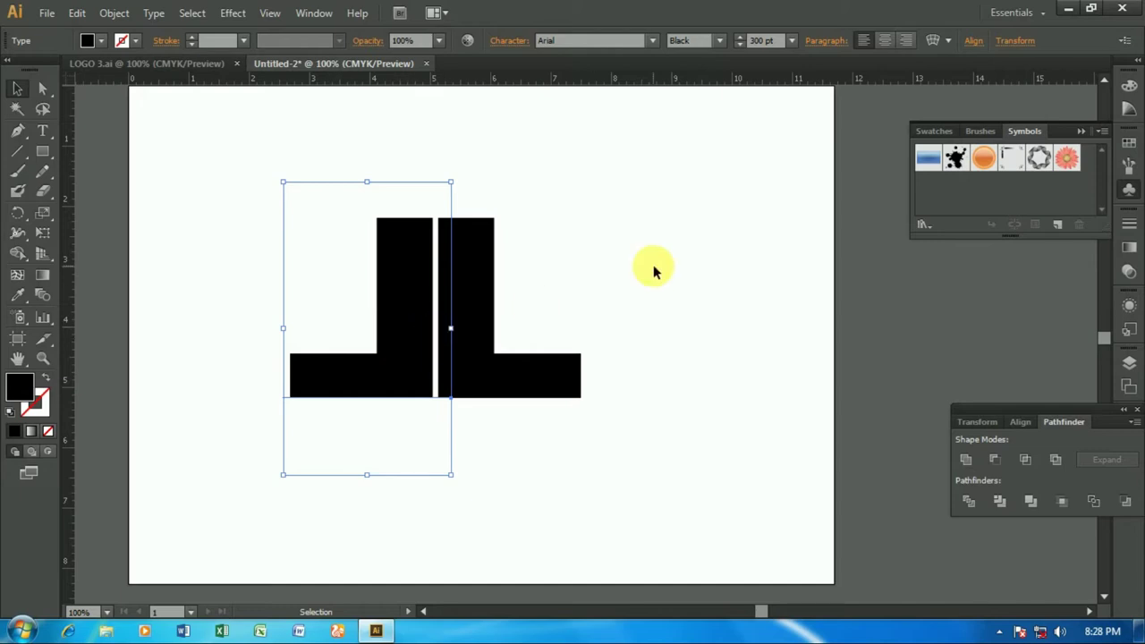
{"action": "left_click", "coordinate": [657, 268]}
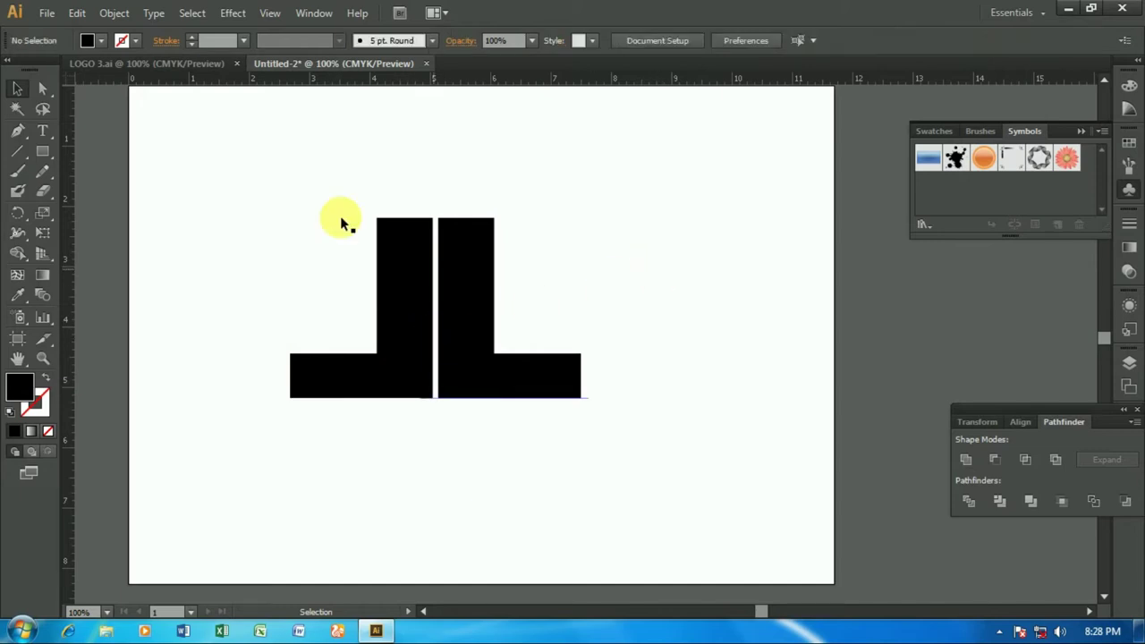
{"action": "left_click", "coordinate": [42, 151]}
{"action": "left_click", "coordinate": [120, 191]}
Drag a horizontal guide across the Ls and draw a circle over their tops.
{"action": "left_click_drag", "start_coordinate": [349, 75], "coordinate": [420, 261]}
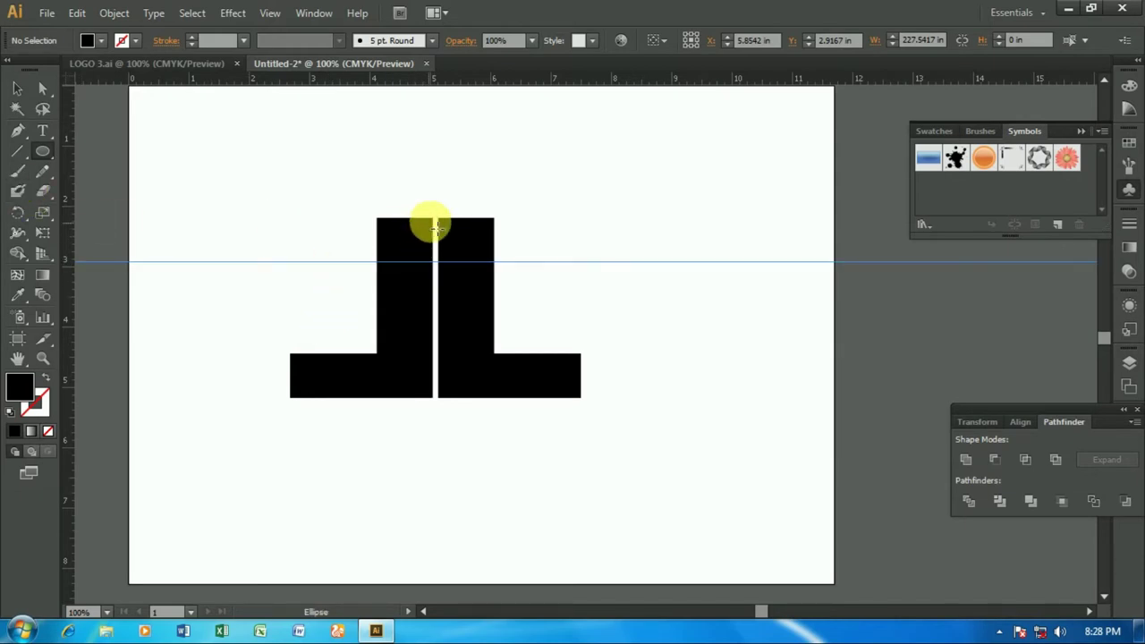
{"action": "left_click_drag", "start_coordinate": [441, 228], "coordinate": [459, 253]}
{"action": "left_click", "coordinate": [461, 254]}
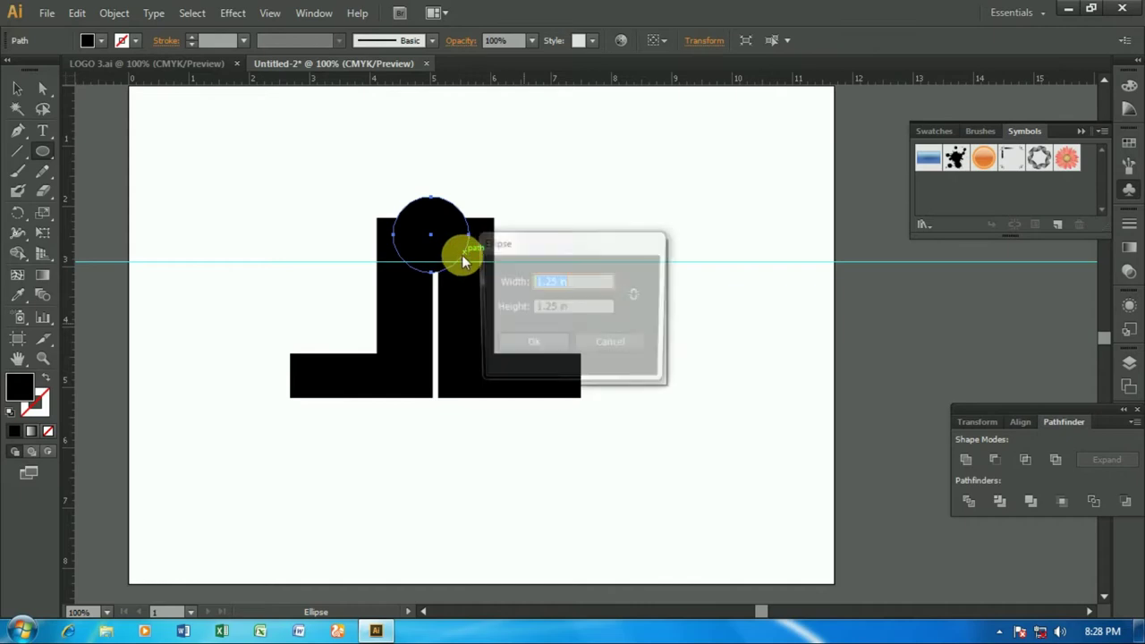
{"action": "left_click", "coordinate": [614, 346]}
Give the circle a black outline and white fill, nudging it up slightly.
{"action": "left_click", "coordinate": [126, 40]}
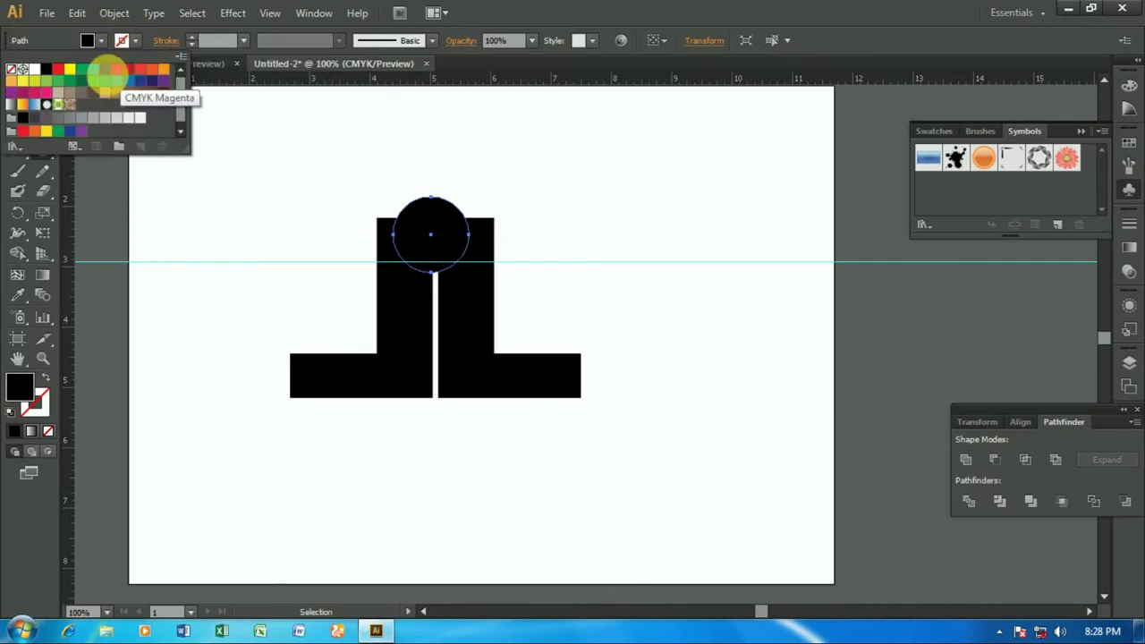
{"action": "left_click", "coordinate": [46, 69]}
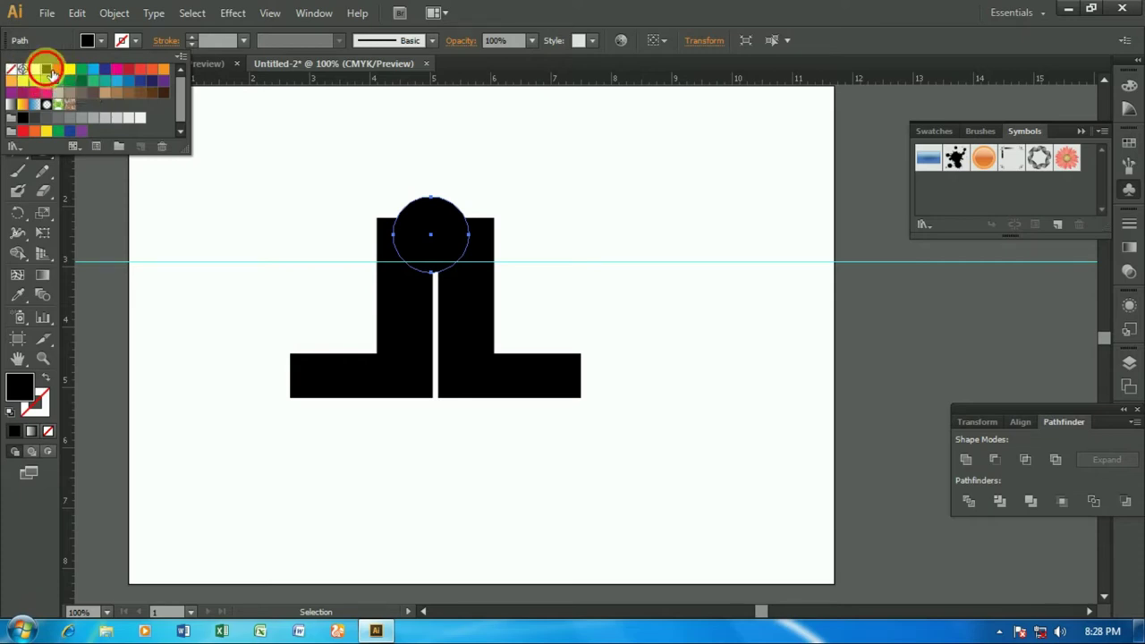
{"action": "left_click", "coordinate": [105, 49]}
{"action": "left_click", "coordinate": [34, 69]}
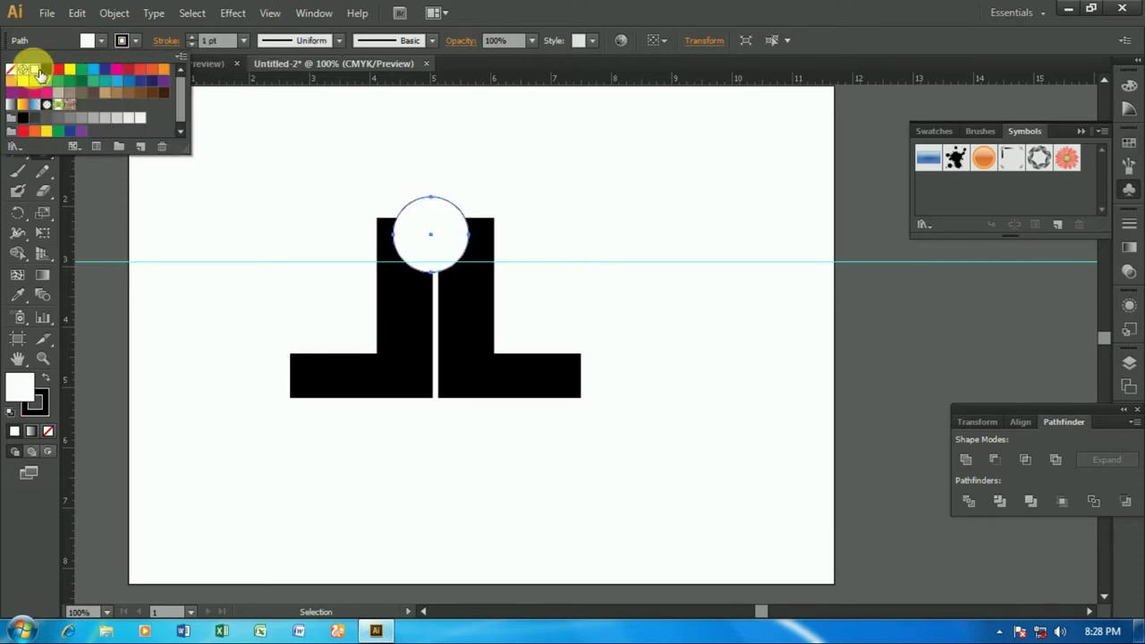
{"action": "left_click", "coordinate": [421, 236]}
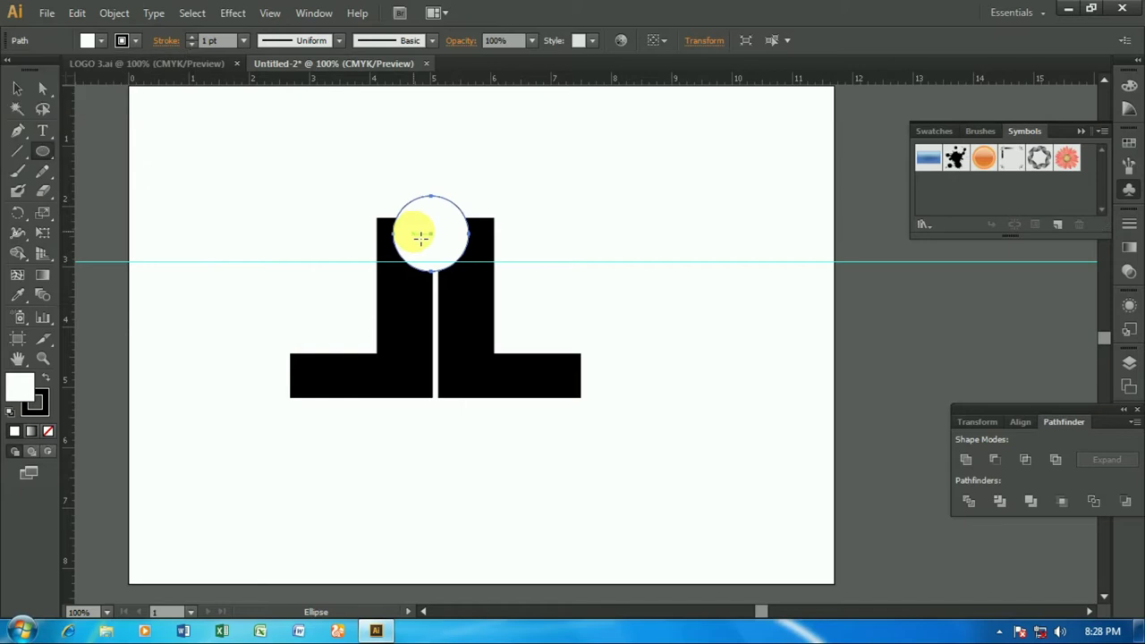
{"action": "key", "text": "Up"}
{"action": "key", "text": "Up"}
{"action": "key", "text": "Up"}
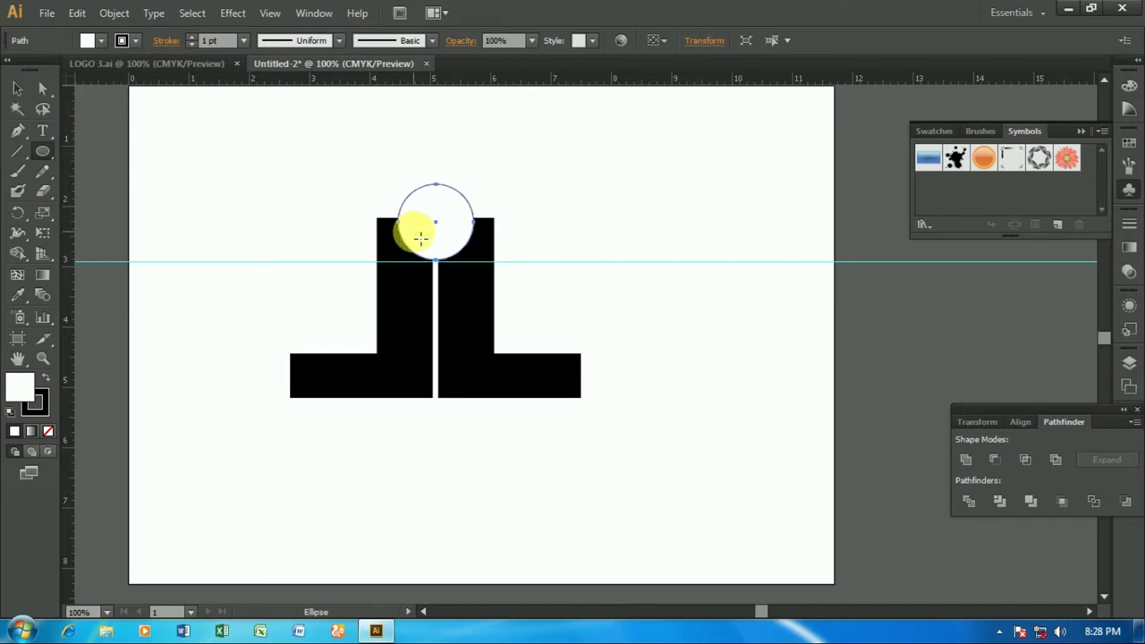
Scale the circle down to about 1.06 in.
{"action": "left_click", "coordinate": [17, 87]}
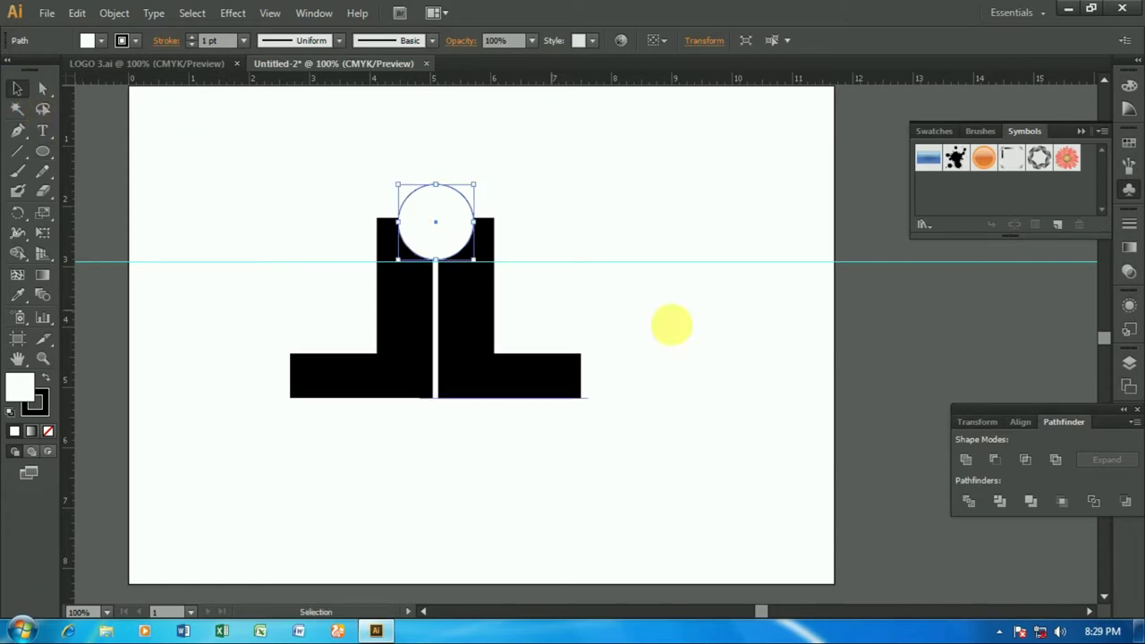
{"action": "left_click_drag", "start_coordinate": [478, 188], "coordinate": [471, 192]}
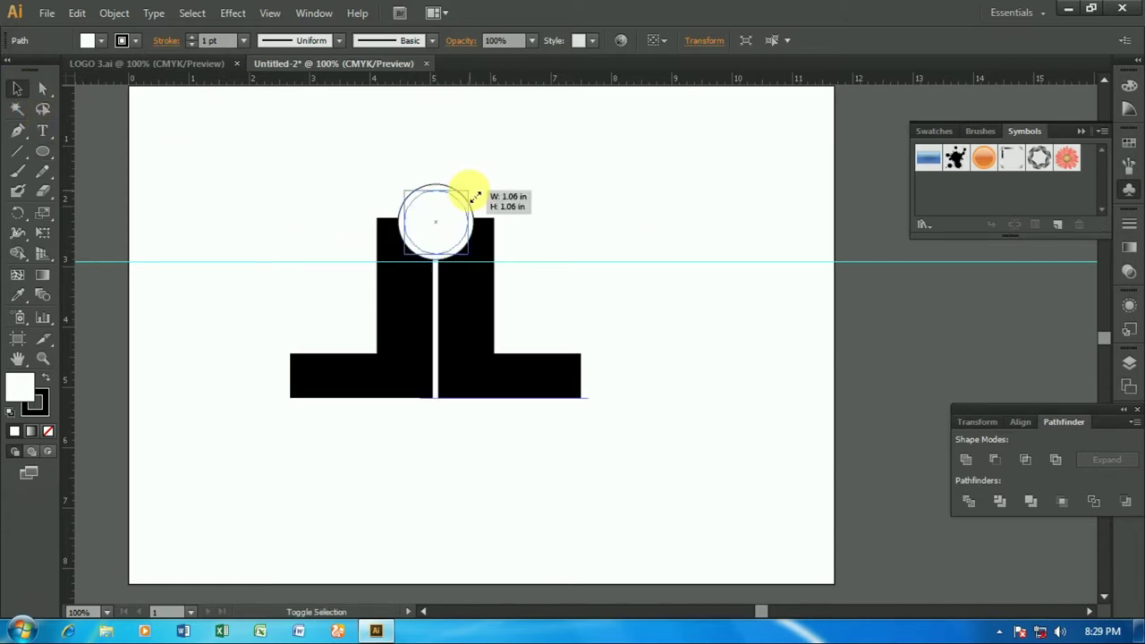
{"action": "left_click", "coordinate": [537, 192]}
{"action": "left_click", "coordinate": [690, 206]}
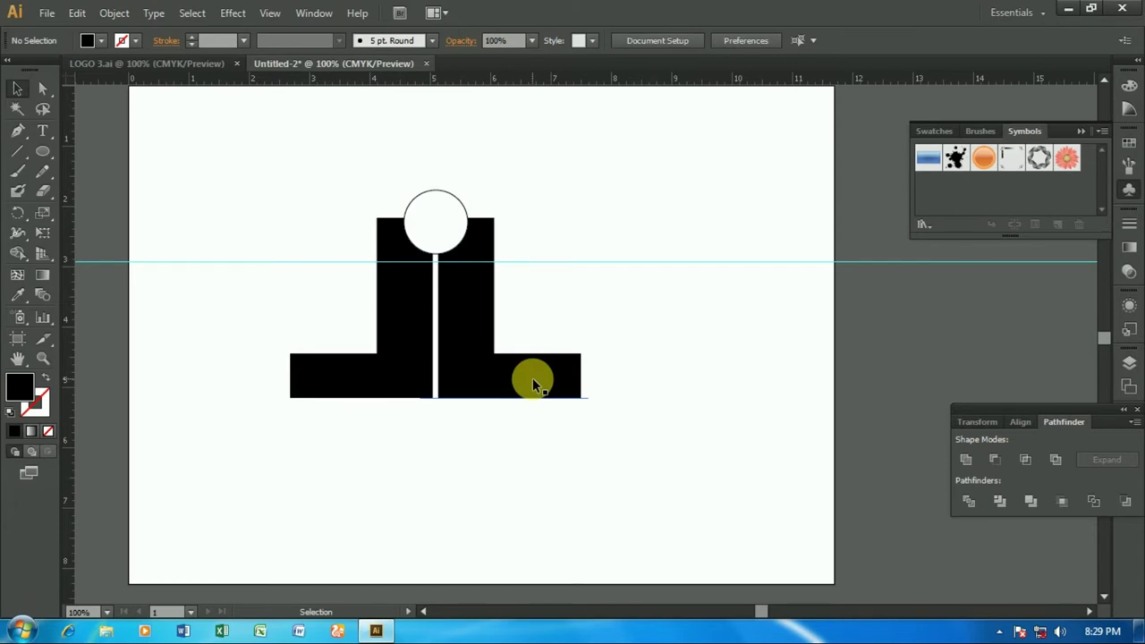
Add a 0.1389 in (10 pt) offset path ring around the white circle.
{"action": "left_click", "coordinate": [444, 221]}
{"action": "left_click", "coordinate": [109, 12]}
{"action": "mouse_move", "coordinate": [132, 354]}
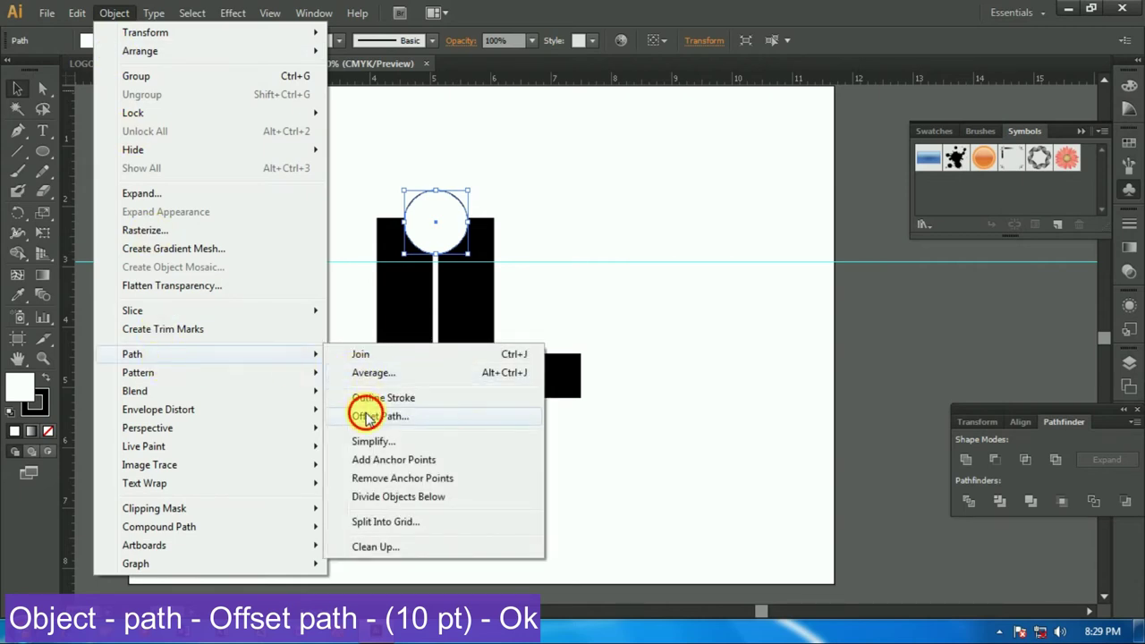
{"action": "left_click", "coordinate": [367, 416]}
{"action": "left_click", "coordinate": [599, 359]}
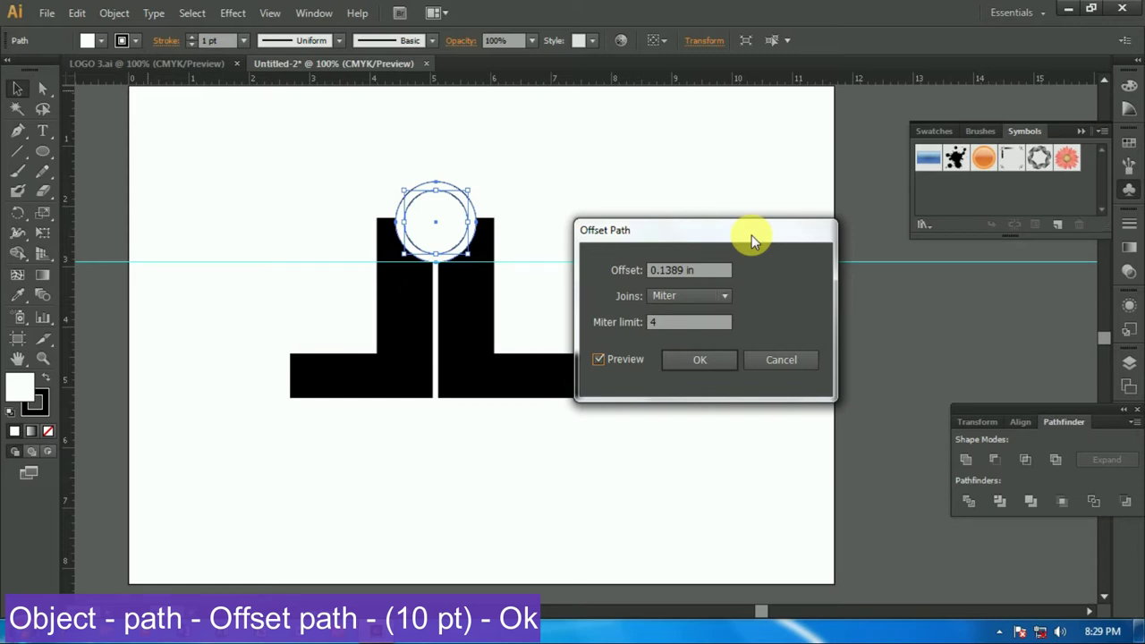
{"action": "left_click", "coordinate": [702, 359]}
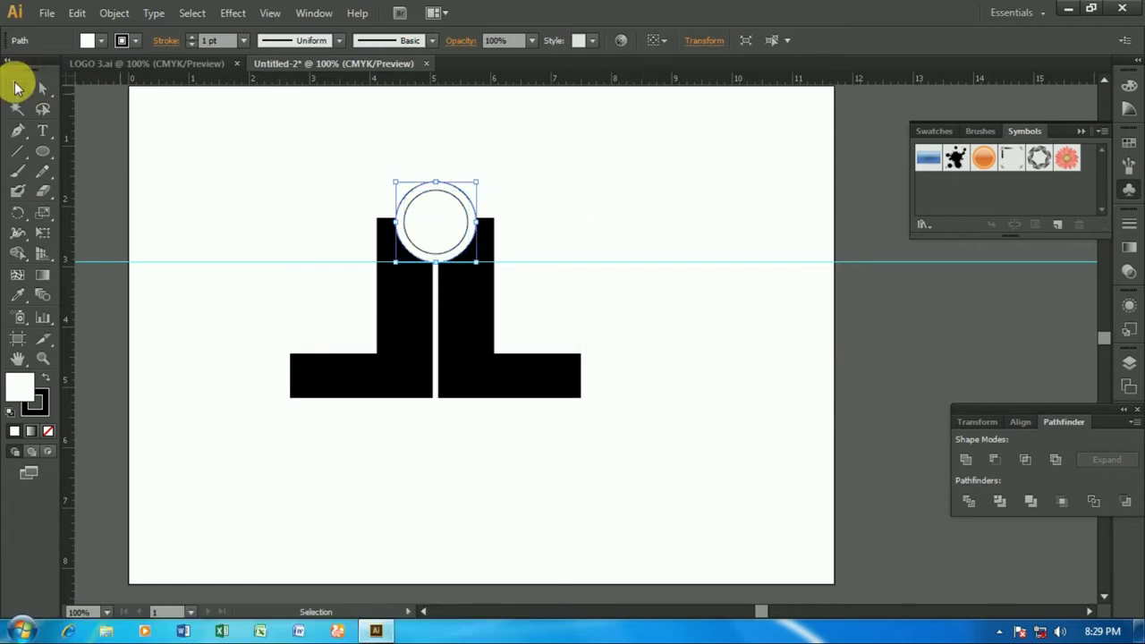
{"action": "left_click", "coordinate": [242, 197]}
Convert both L letters to outlines and marquee-select all the logo artwork.
{"action": "left_click", "coordinate": [422, 331]}
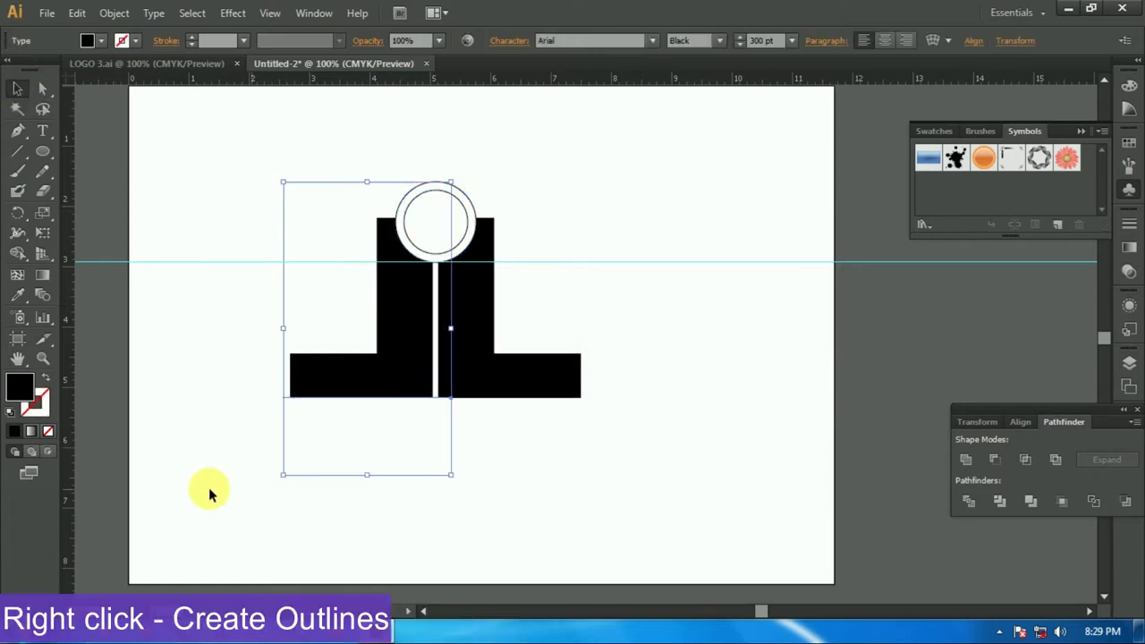
{"action": "key", "text": "ctrl+a"}
{"action": "right_click", "coordinate": [526, 373]}
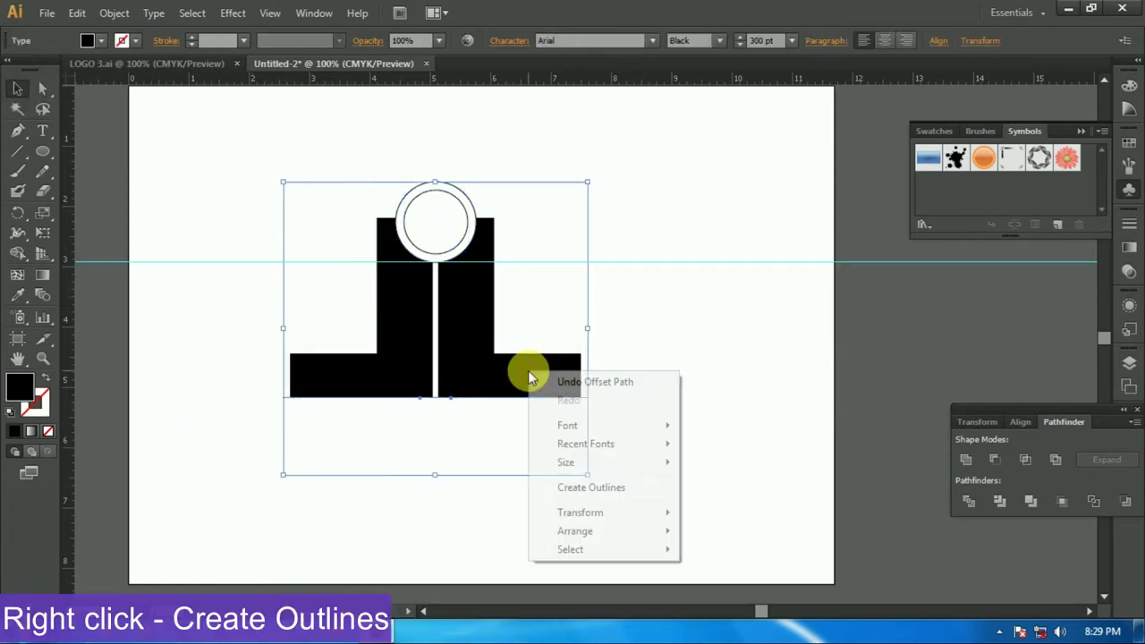
{"action": "left_click", "coordinate": [597, 488]}
{"action": "left_click", "coordinate": [715, 428]}
{"action": "left_click_drag", "start_coordinate": [238, 140], "coordinate": [646, 436]}
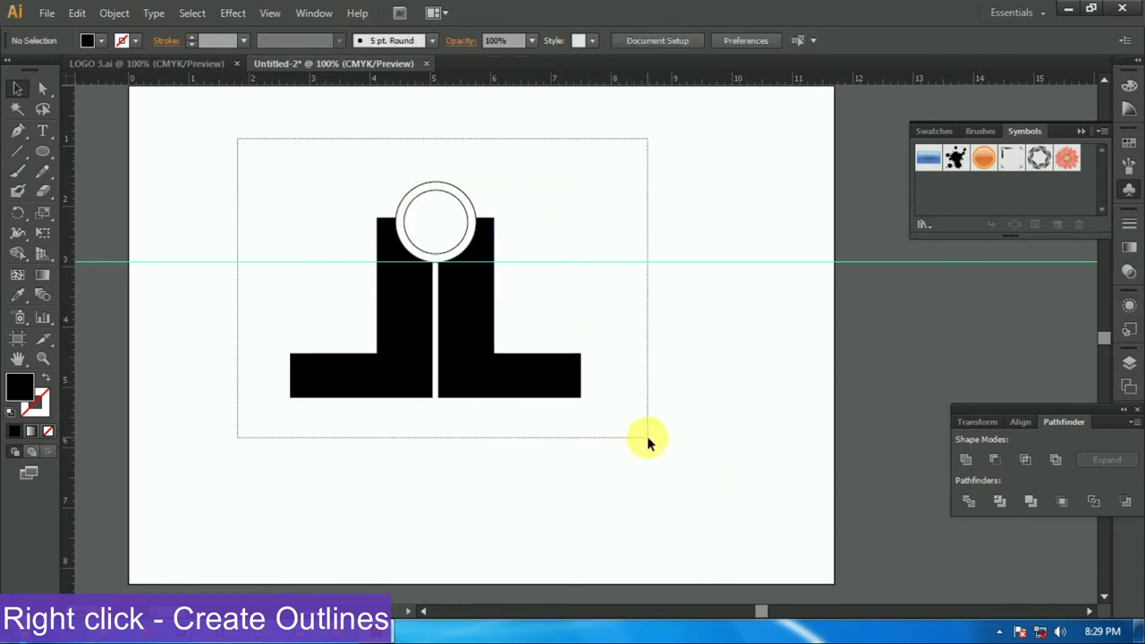
{"action": "left_click", "coordinate": [736, 297]}
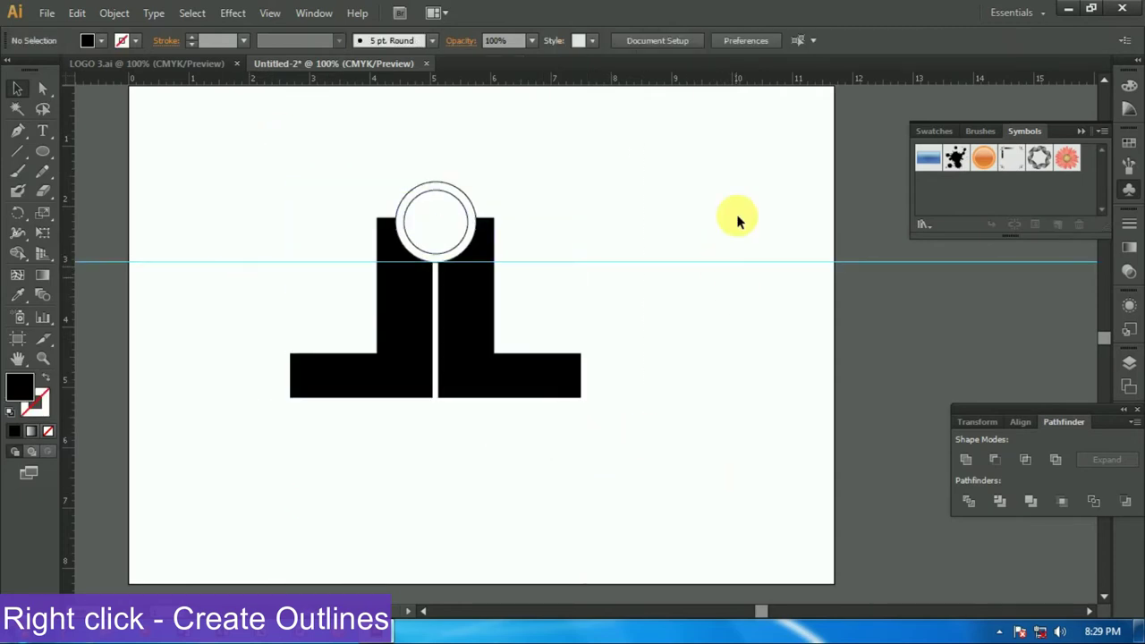
{"action": "left_click_drag", "start_coordinate": [214, 167], "coordinate": [626, 435]}
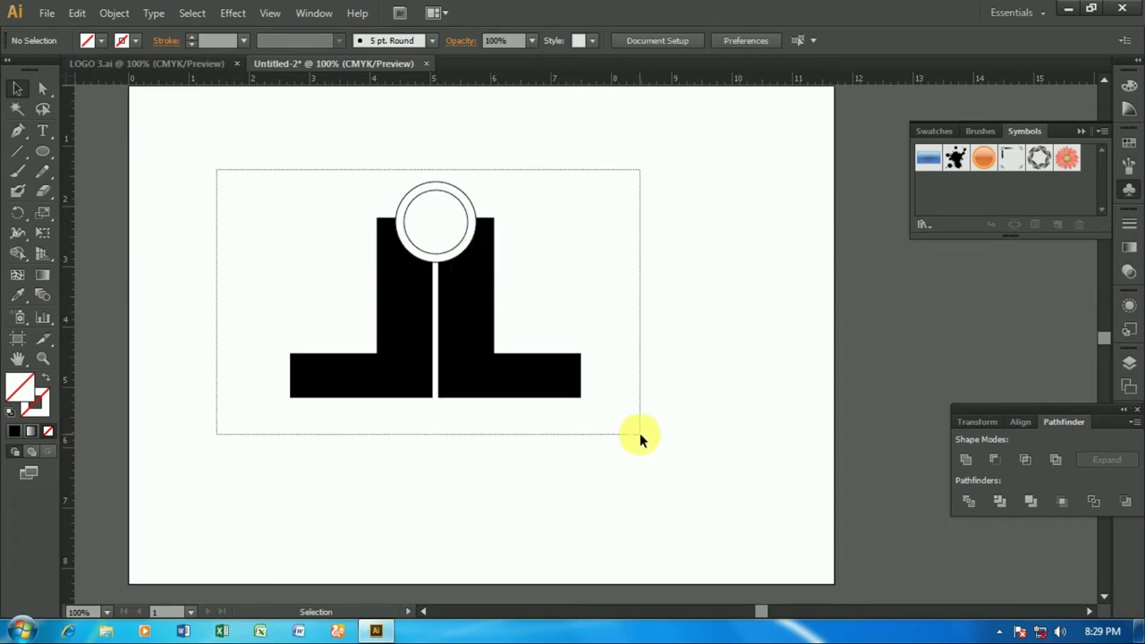
Divide the artwork with Pathfinder and ungroup the resulting pieces.
{"action": "left_click", "coordinate": [969, 501]}
{"action": "left_click", "coordinate": [569, 460]}
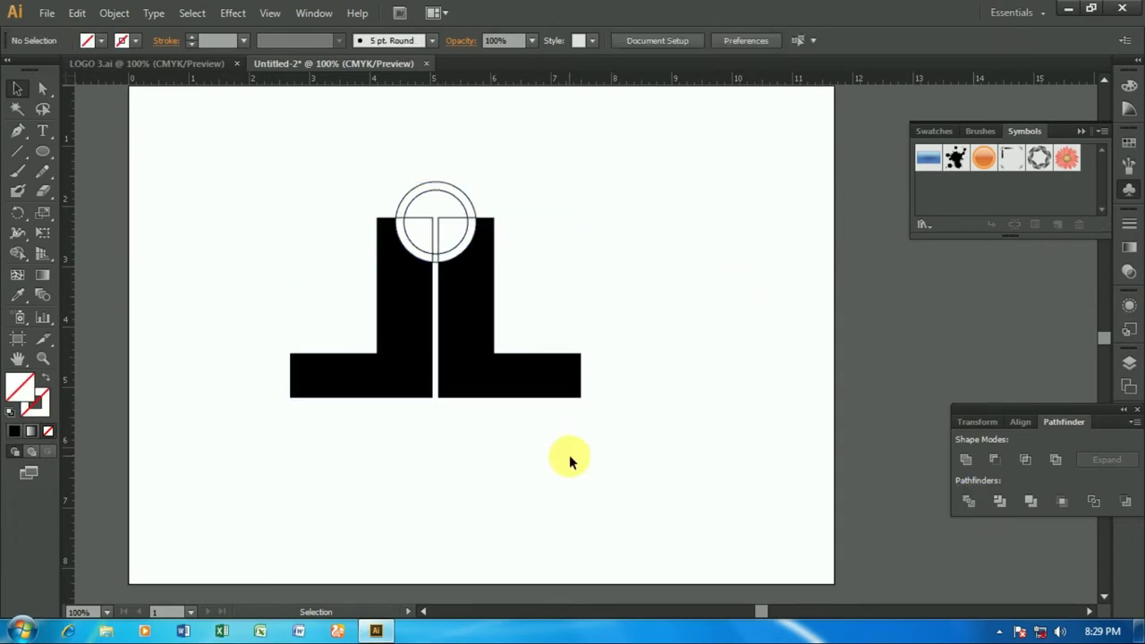
{"action": "left_click", "coordinate": [447, 219]}
{"action": "right_click", "coordinate": [450, 221]}
{"action": "left_click", "coordinate": [499, 319]}
{"action": "left_click", "coordinate": [701, 321]}
Delete the outer ring's arcs and leftover fragments around the circle.
{"action": "key", "text": "ctrl+equal"}
{"action": "left_click", "coordinate": [326, 273]}
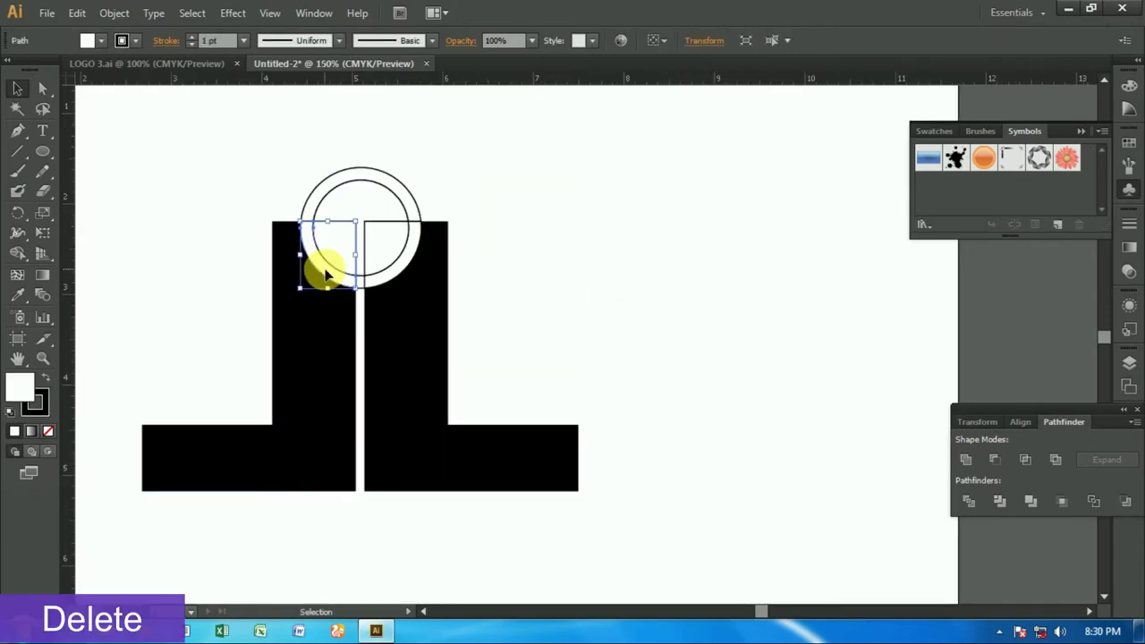
{"action": "key", "text": "Delete"}
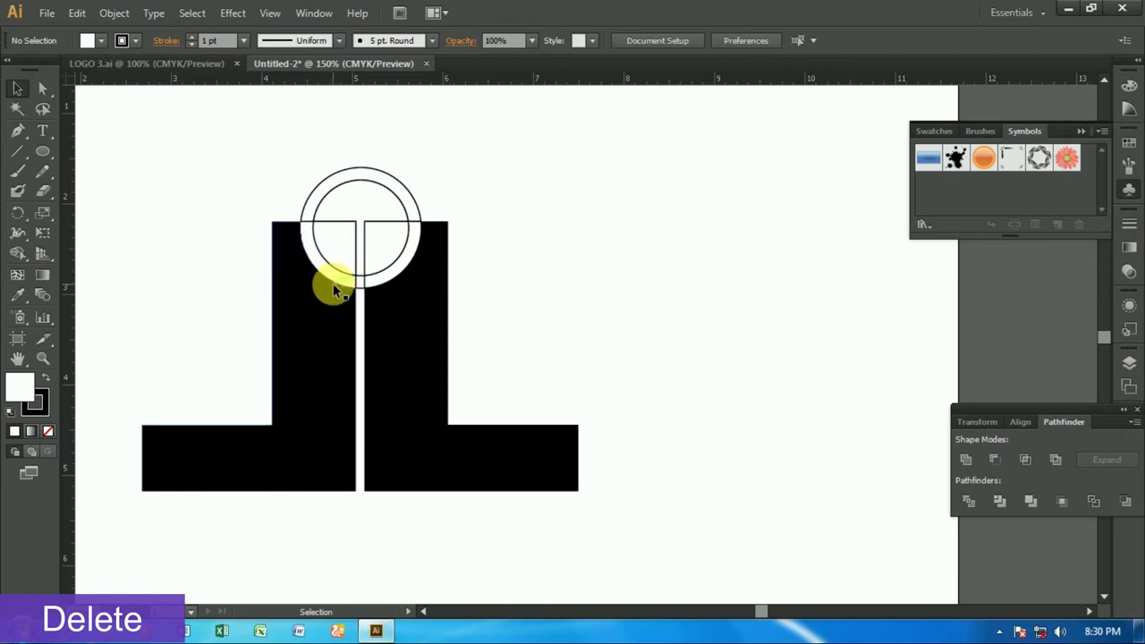
{"action": "left_click", "coordinate": [398, 260]}
{"action": "key", "text": "Delete"}
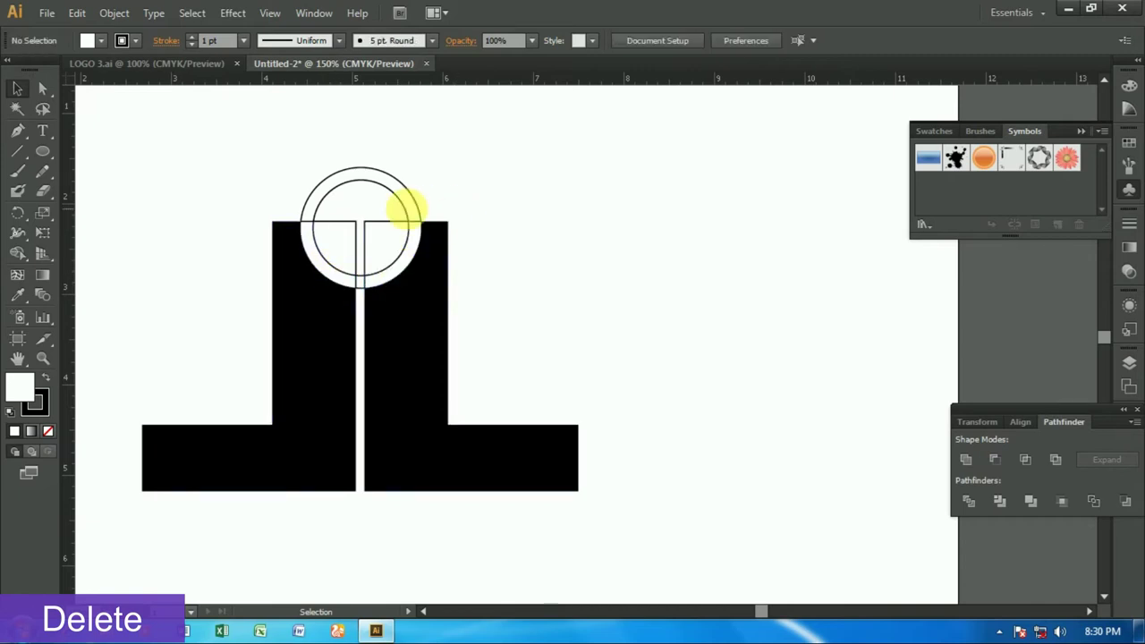
{"action": "left_click", "coordinate": [407, 190]}
{"action": "key", "text": "Delete"}
{"action": "left_click", "coordinate": [379, 251]}
{"action": "left_click_drag", "start_coordinate": [298, 158], "coordinate": [396, 256]}
{"action": "left_click", "coordinate": [363, 284]}
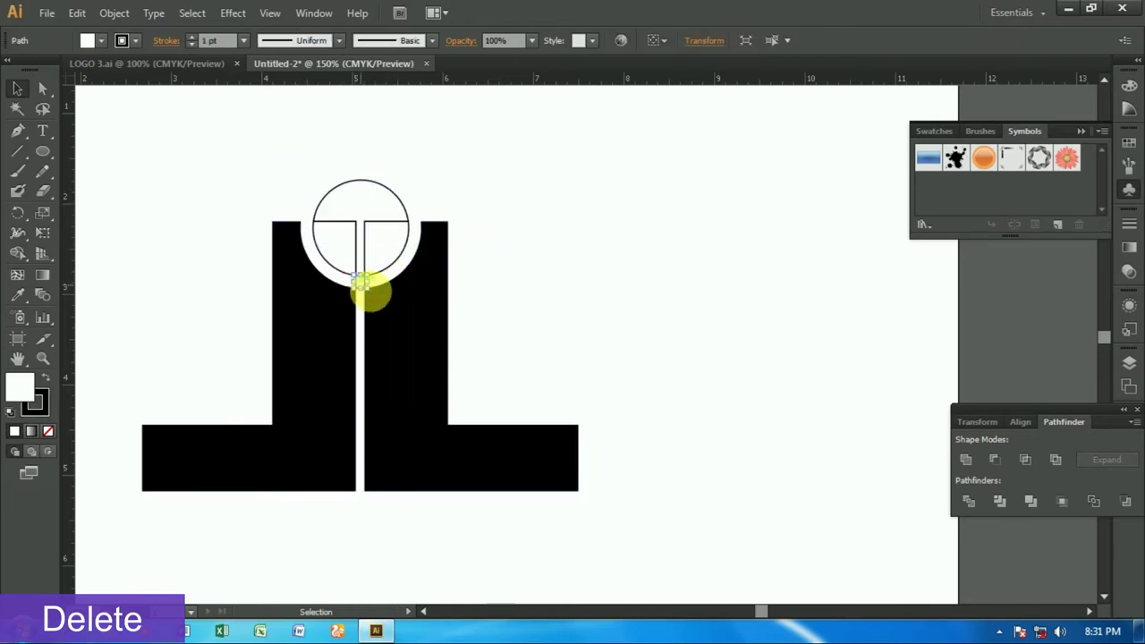
{"action": "key", "text": "Delete"}
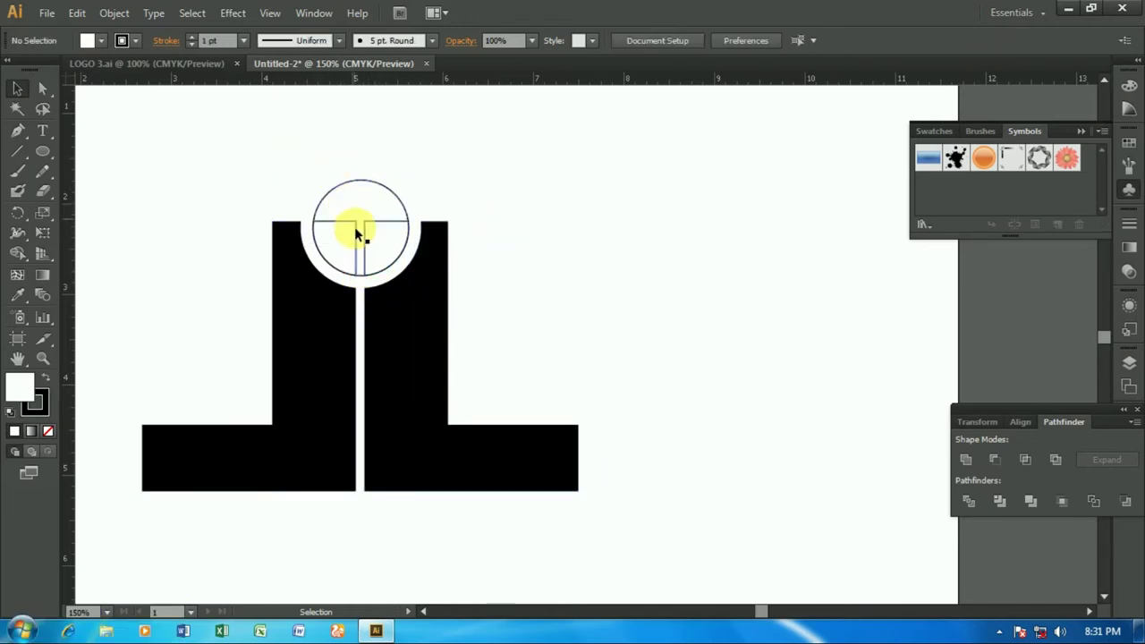
Unite the circle's left, right and upper pieces into a single circle.
{"action": "left_click", "coordinate": [354, 227]}
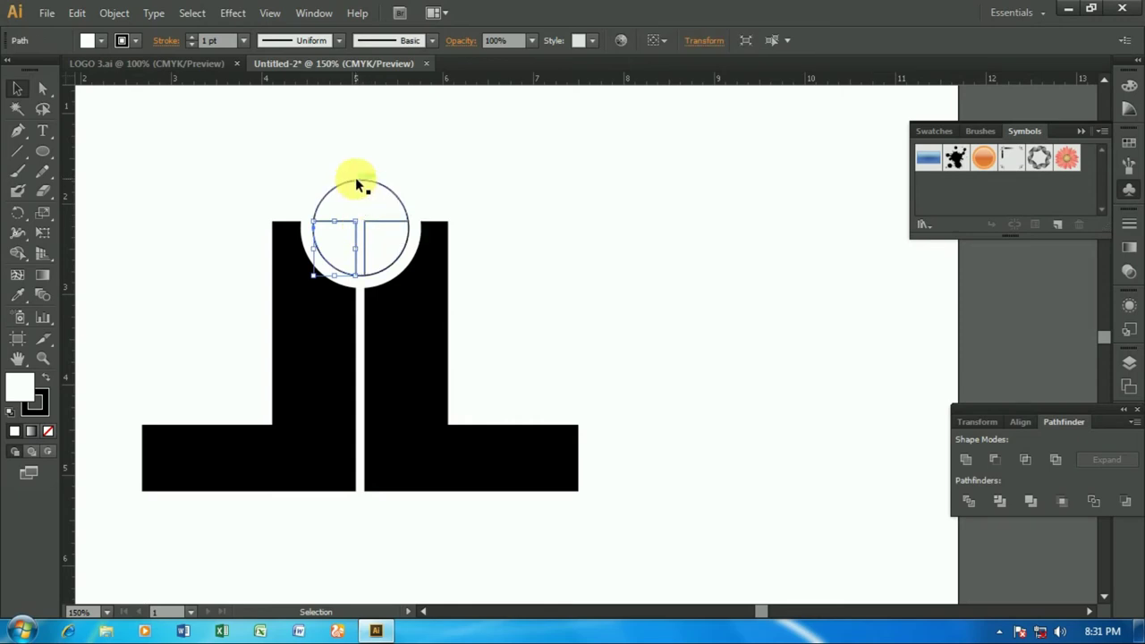
{"action": "left_click", "coordinate": [386, 228], "text": "shift"}
{"action": "left_click", "coordinate": [371, 186], "text": "shift"}
{"action": "left_click", "coordinate": [966, 461]}
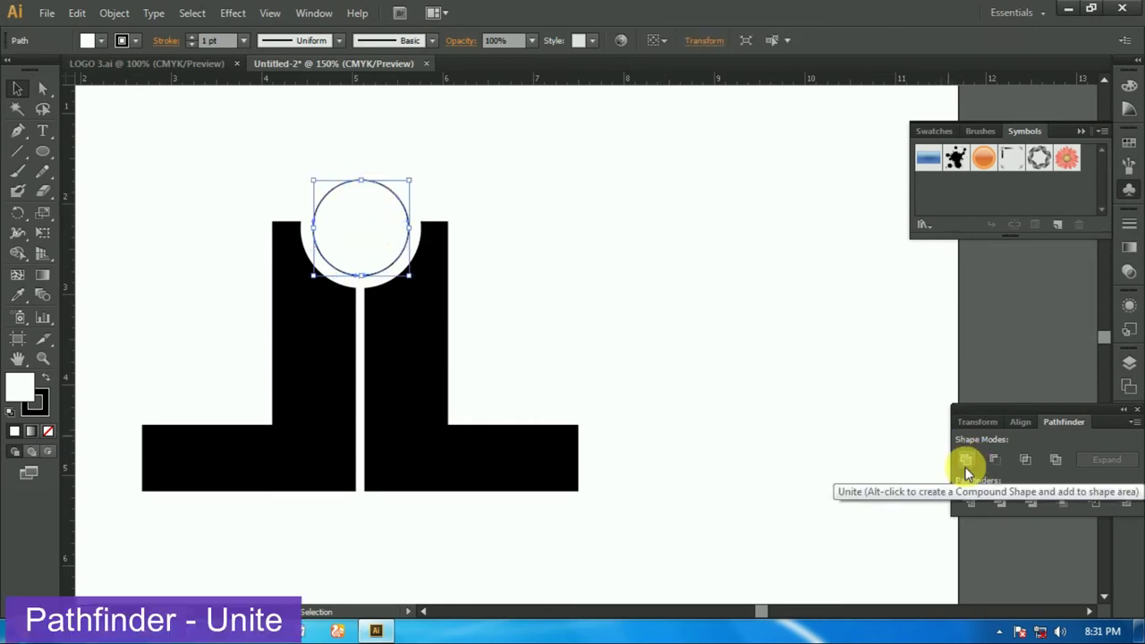
{"action": "left_click", "coordinate": [688, 345]}
{"action": "scroll", "coordinate": [687, 345], "scroll_direction": "down", "scroll_amount": 1}
{"action": "scroll", "coordinate": [687, 345], "scroll_direction": "down", "scroll_amount": 1}
{"action": "scroll", "coordinate": [626, 340], "scroll_direction": "down", "scroll_amount": 1}
{"action": "left_click", "coordinate": [360, 188]}
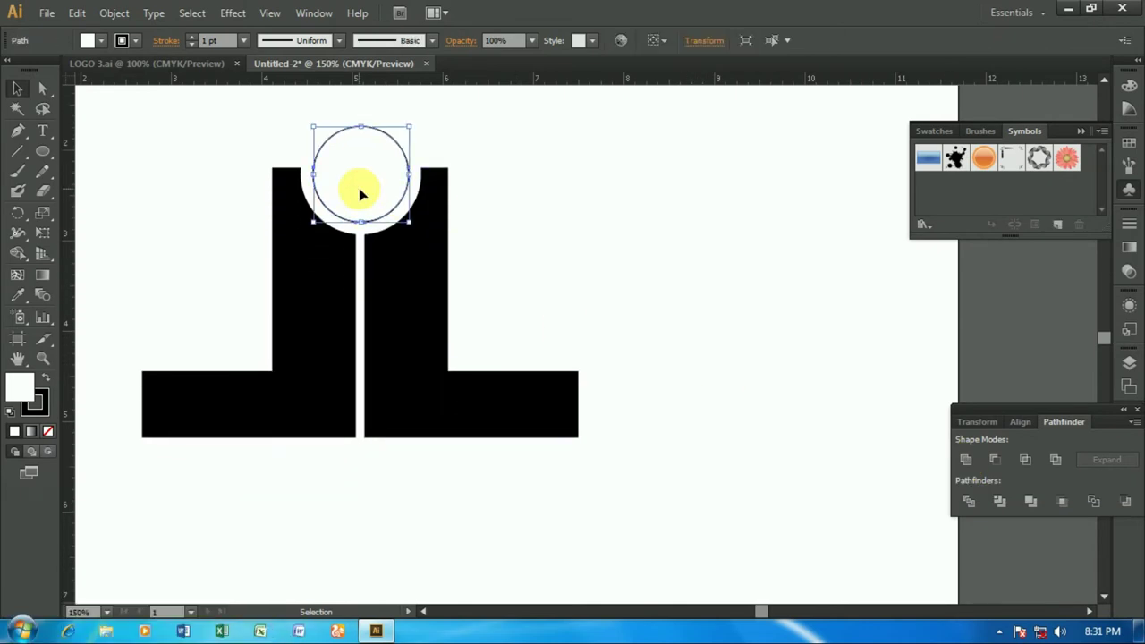
{"action": "left_click", "coordinate": [512, 225]}
{"action": "left_click", "coordinate": [390, 288]}
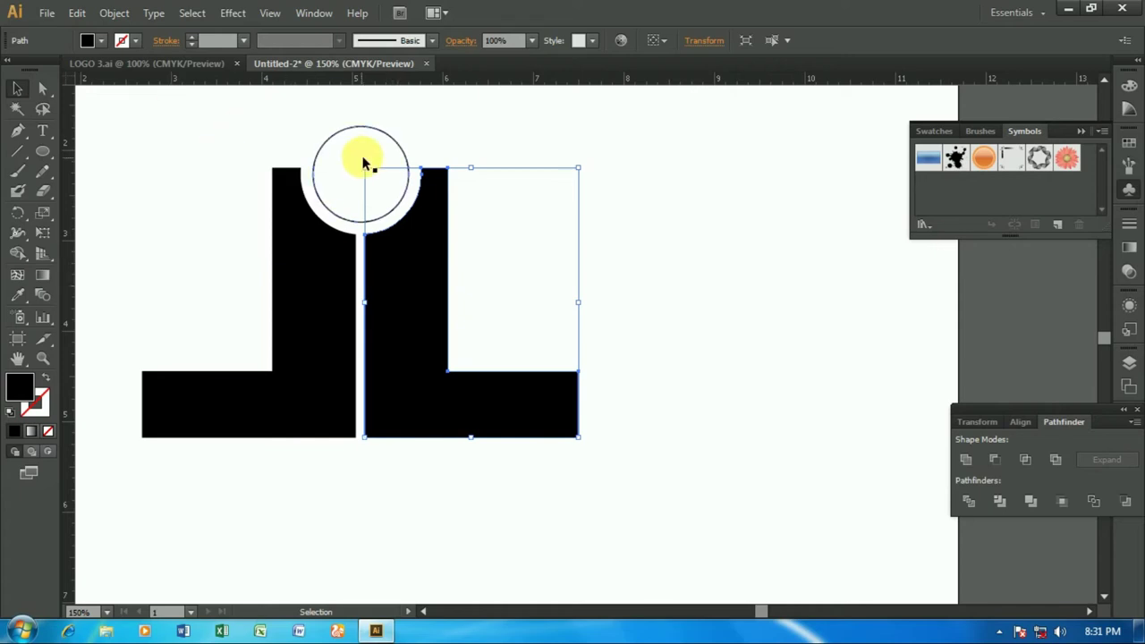
Fill the circle with black and recolour the left L green.
{"action": "left_click", "coordinate": [364, 161]}
{"action": "left_click", "coordinate": [101, 41]}
{"action": "left_click", "coordinate": [46, 69]}
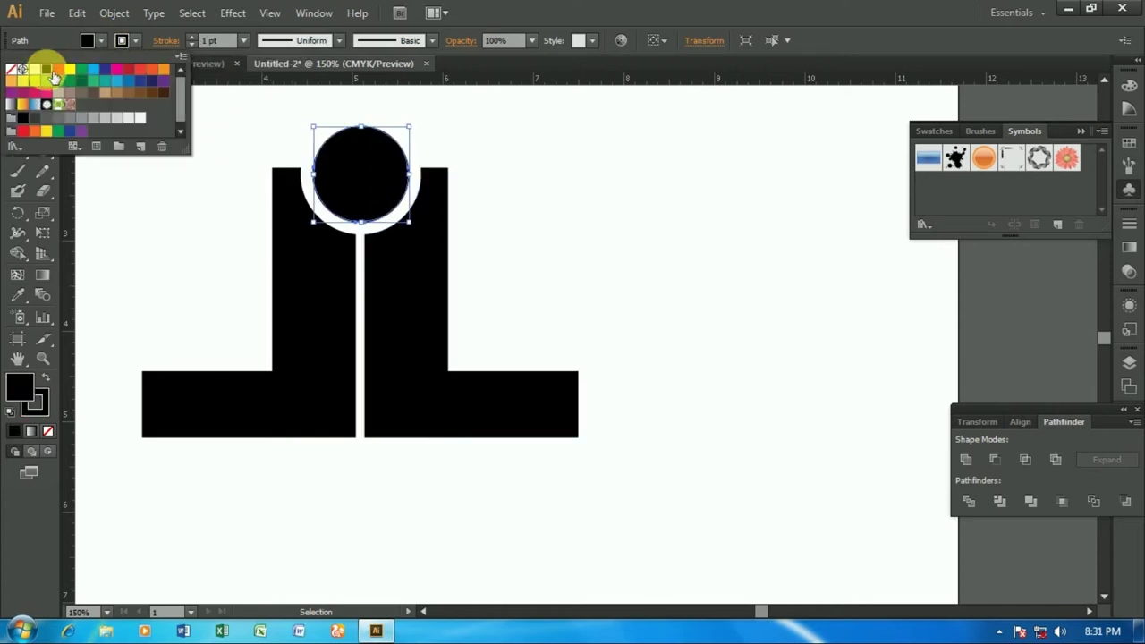
{"action": "left_click", "coordinate": [313, 313]}
{"action": "left_click", "coordinate": [101, 42]}
{"action": "left_click", "coordinate": [81, 69]}
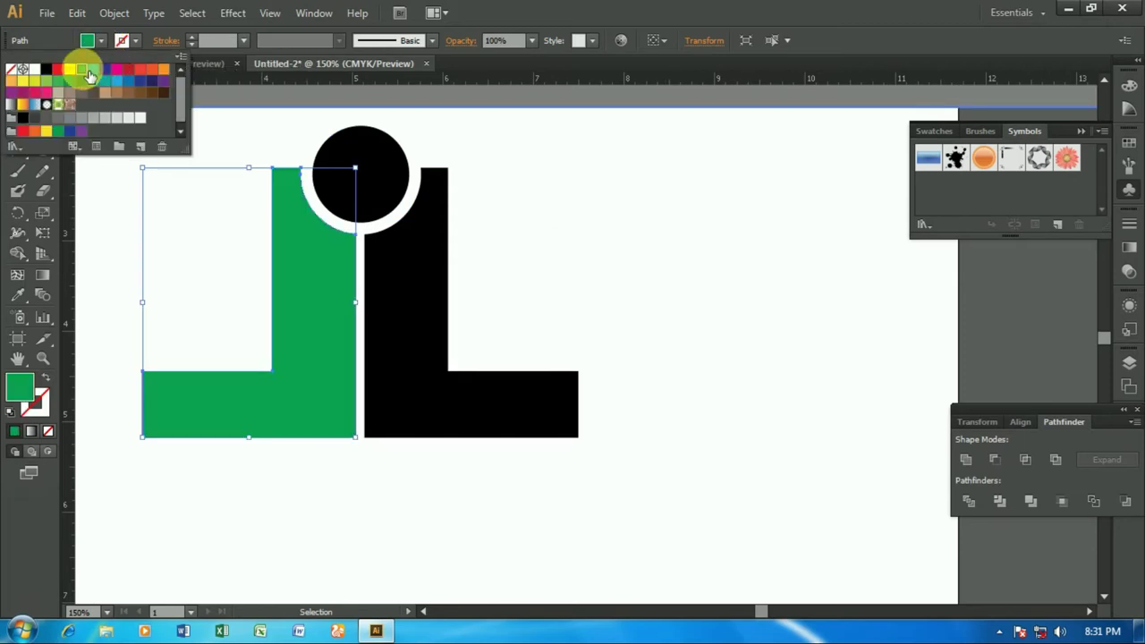
{"action": "left_click", "coordinate": [628, 276]}
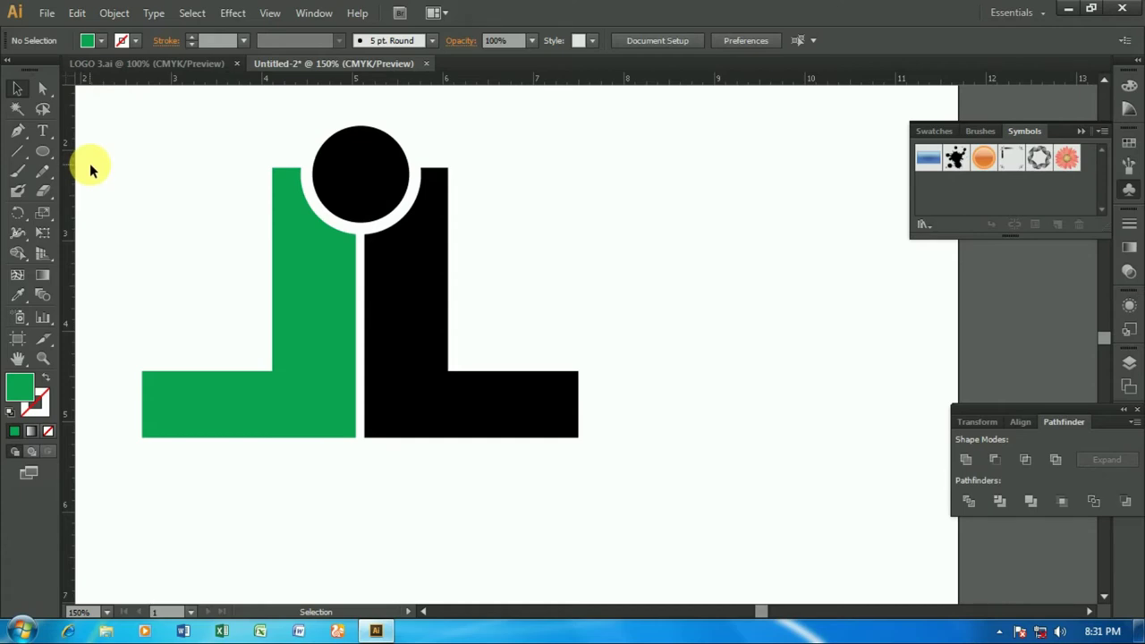
Scale the whole logo down slightly and zoom out to the artboard.
{"action": "left_click_drag", "start_coordinate": [128, 146], "coordinate": [562, 428]}
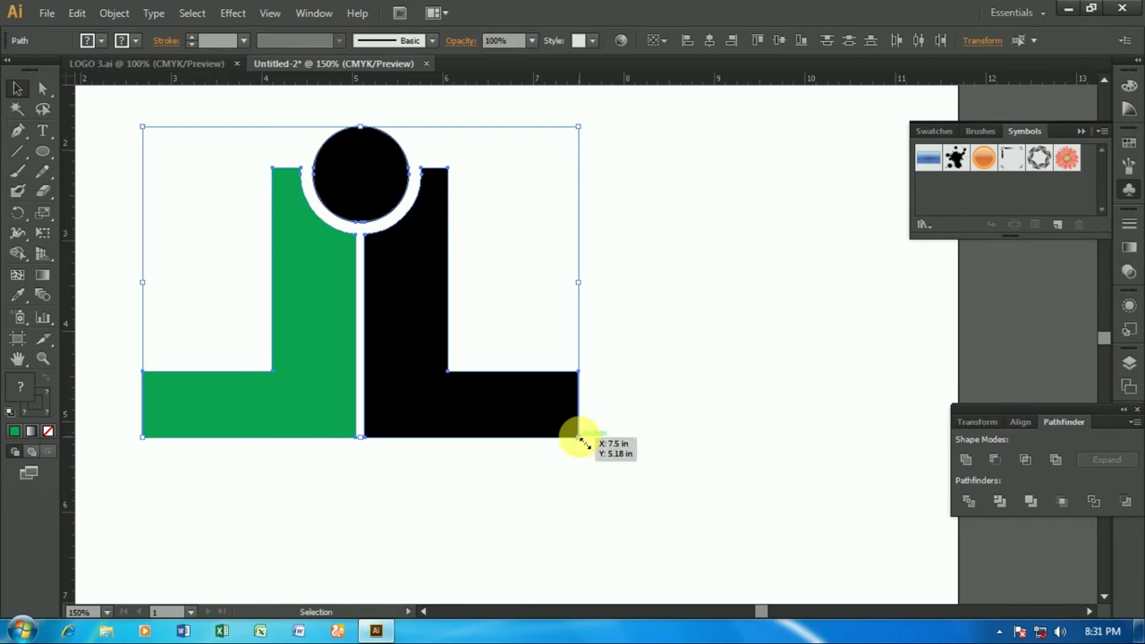
{"action": "left_click_drag", "start_coordinate": [579, 439], "coordinate": [539, 408]}
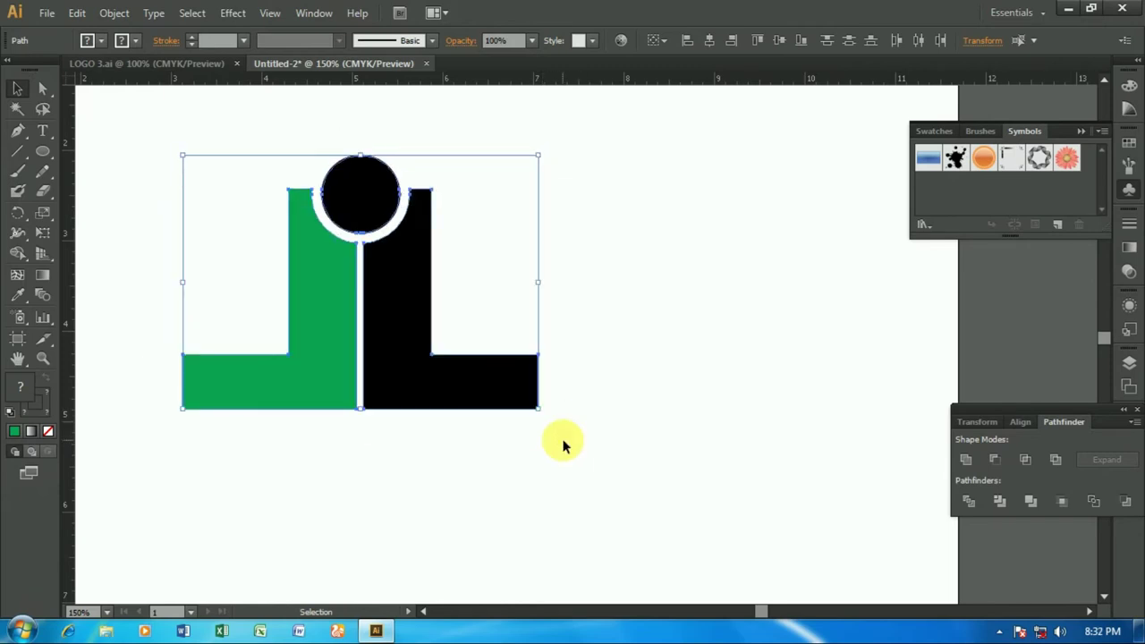
{"action": "key", "text": "ctrl+minus"}
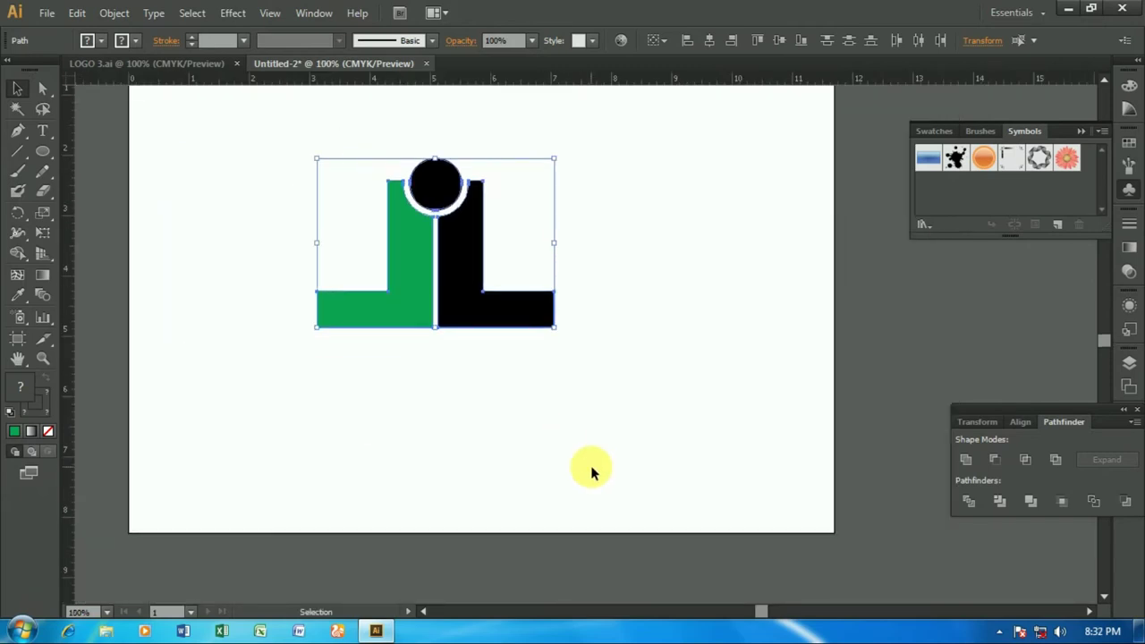
{"action": "left_click", "coordinate": [588, 467]}
Move the logo toward the artboard's upper left.
{"action": "left_click_drag", "start_coordinate": [277, 146], "coordinate": [581, 340]}
{"action": "mouse_move", "coordinate": [508, 313]}
{"action": "left_mouse_down"}
{"action": "mouse_move", "coordinate": [394, 284]}
{"action": "mouse_move", "coordinate": [338, 253]}
{"action": "left_mouse_up"}
{"action": "left_click", "coordinate": [563, 374]}
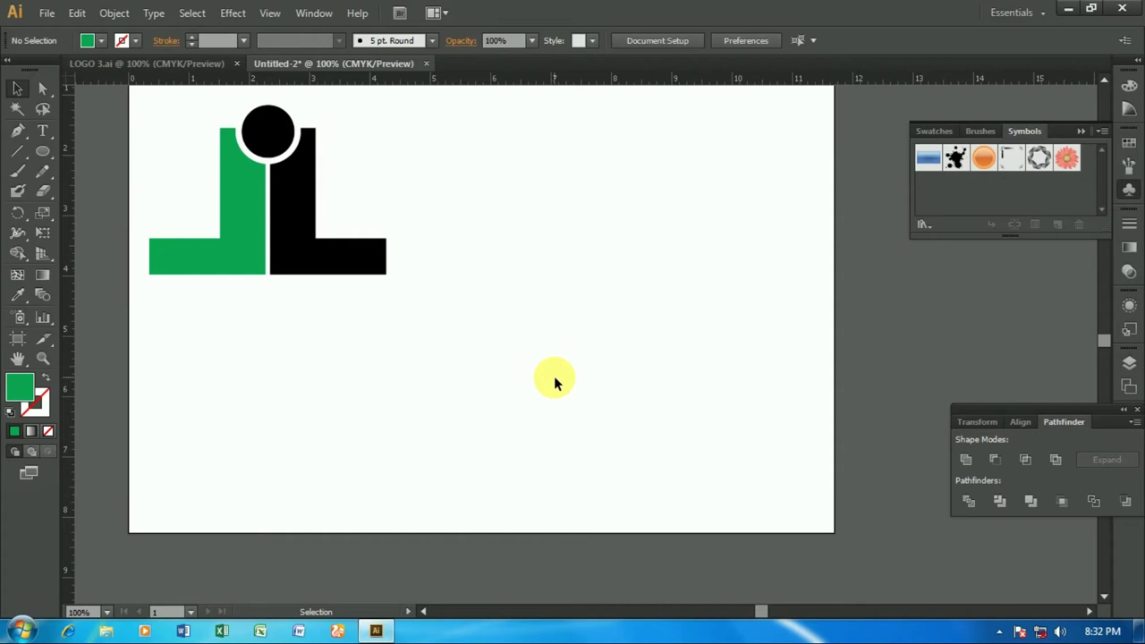
{"action": "mouse_move", "coordinate": [309, 257]}
{"action": "left_mouse_down"}
{"action": "mouse_move", "coordinate": [440, 273]}
{"action": "mouse_move", "coordinate": [310, 257]}
{"action": "left_mouse_up"}
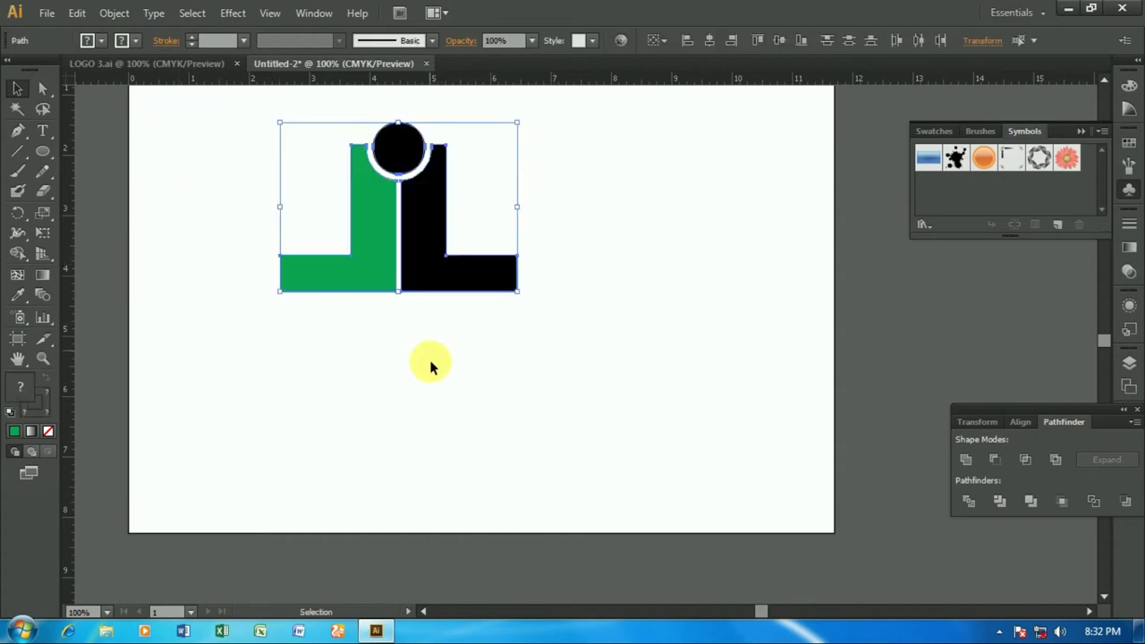
{"action": "key", "text": "a"}
{"action": "key", "text": "ctrl+plus"}
{"action": "left_click", "coordinate": [159, 419]}
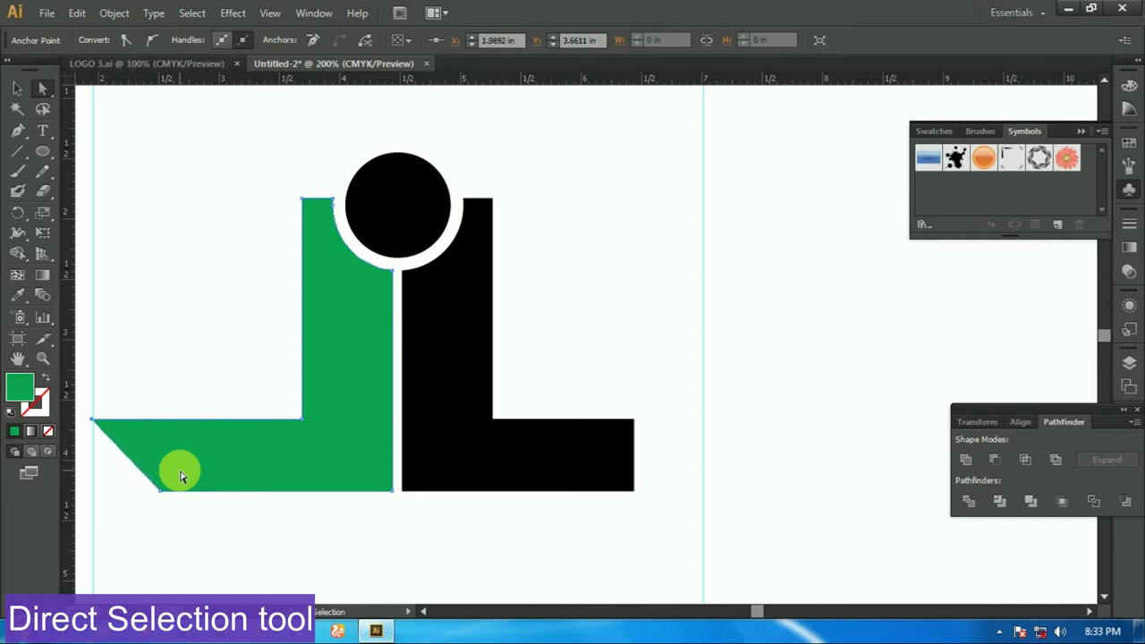
Nudge the base corner anchors of the green and black Ls outward to slant both feet.
{"action": "key", "text": "Right"}
{"action": "left_click", "coordinate": [636, 424]}
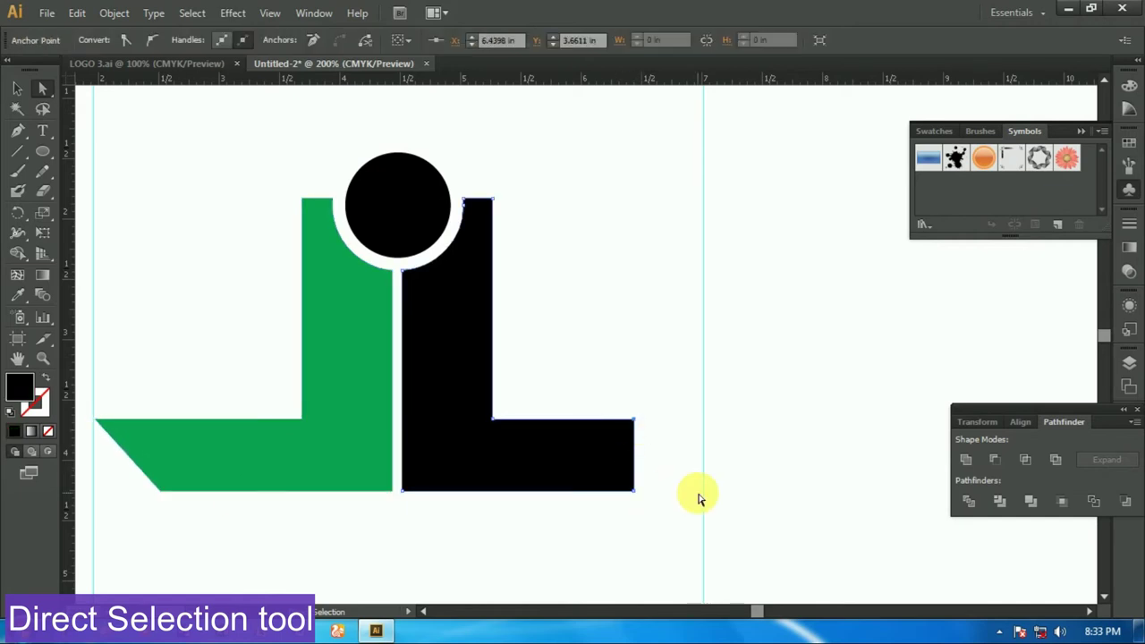
{"action": "key", "text": "Right"}
{"action": "key", "text": "Right"}
{"action": "key", "text": "Right"}
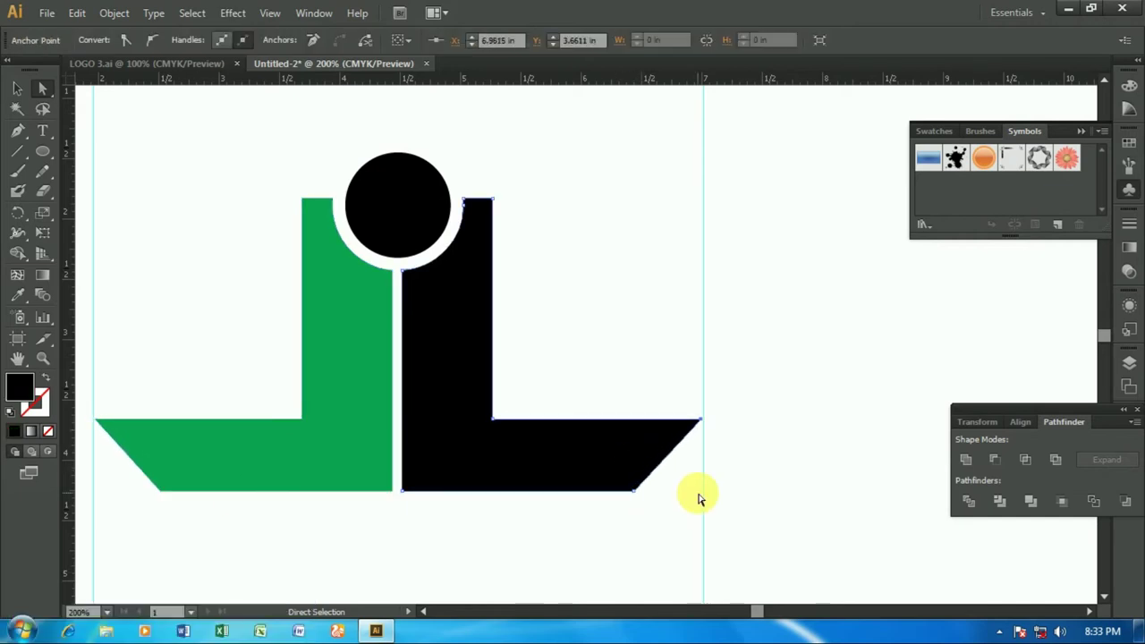
{"action": "scroll", "coordinate": [677, 504], "scroll_direction": "down", "scroll_amount": 1}
{"action": "left_click", "coordinate": [613, 527]}
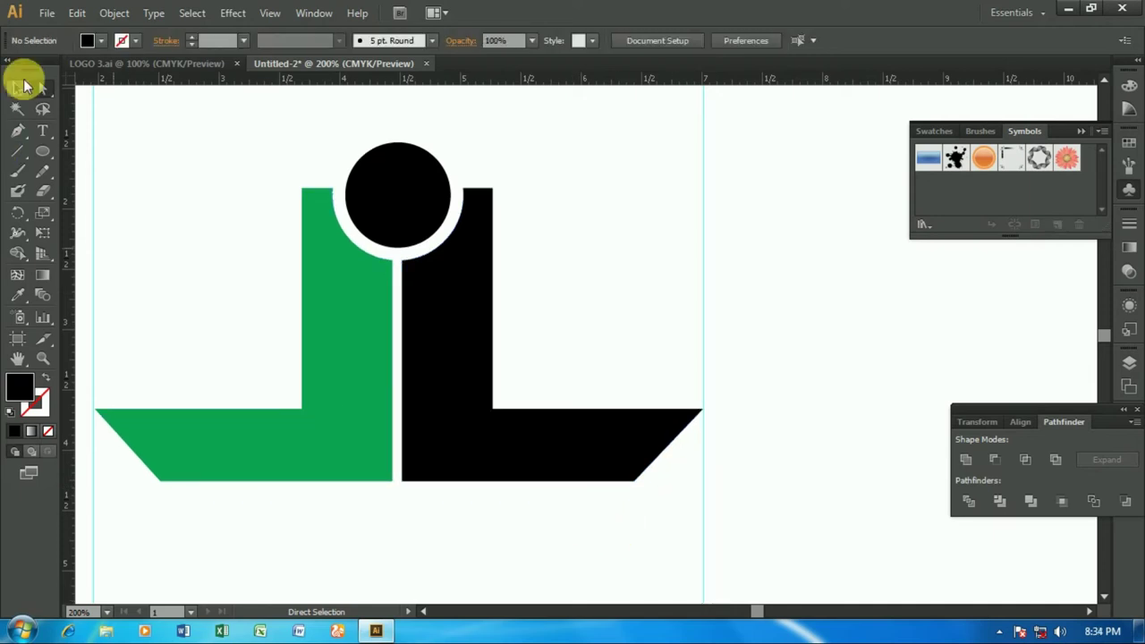
Recolour the right L cyan and the left L red.
{"action": "left_click", "coordinate": [477, 362]}
{"action": "left_click", "coordinate": [101, 41]}
{"action": "left_click", "coordinate": [92, 71]}
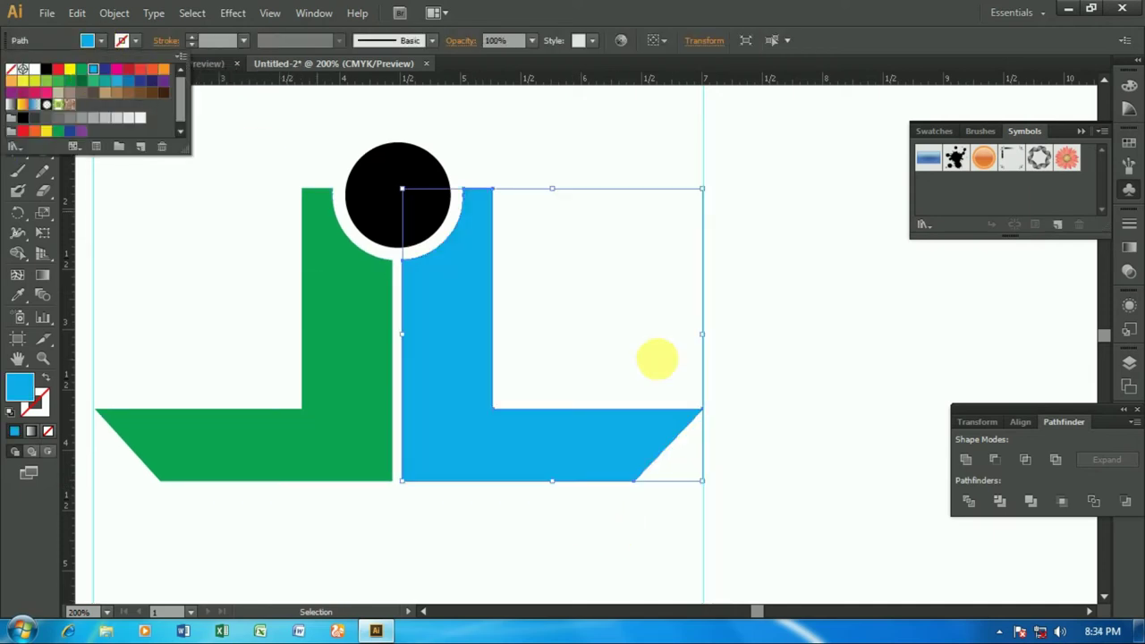
{"action": "left_click", "coordinate": [759, 332]}
{"action": "left_click", "coordinate": [348, 295]}
{"action": "left_click", "coordinate": [101, 41]}
{"action": "left_click", "coordinate": [56, 70]}
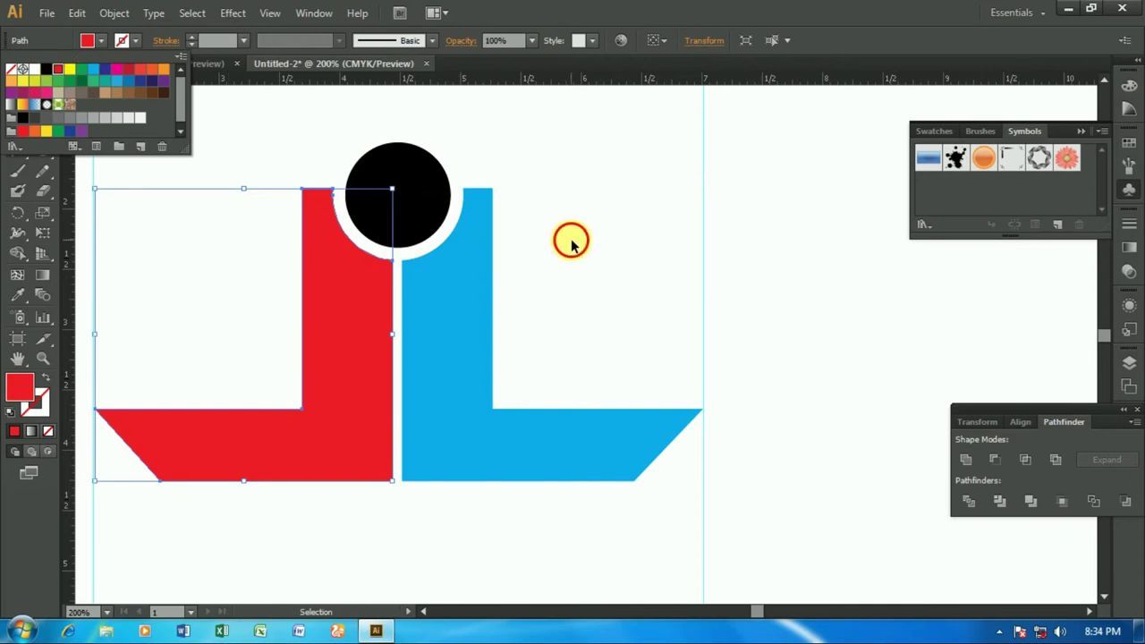
{"action": "left_click", "coordinate": [570, 241]}
Try red and green fills on the circle and remove its outline.
{"action": "left_click", "coordinate": [396, 191]}
{"action": "left_click", "coordinate": [101, 40]}
{"action": "left_click", "coordinate": [59, 70]}
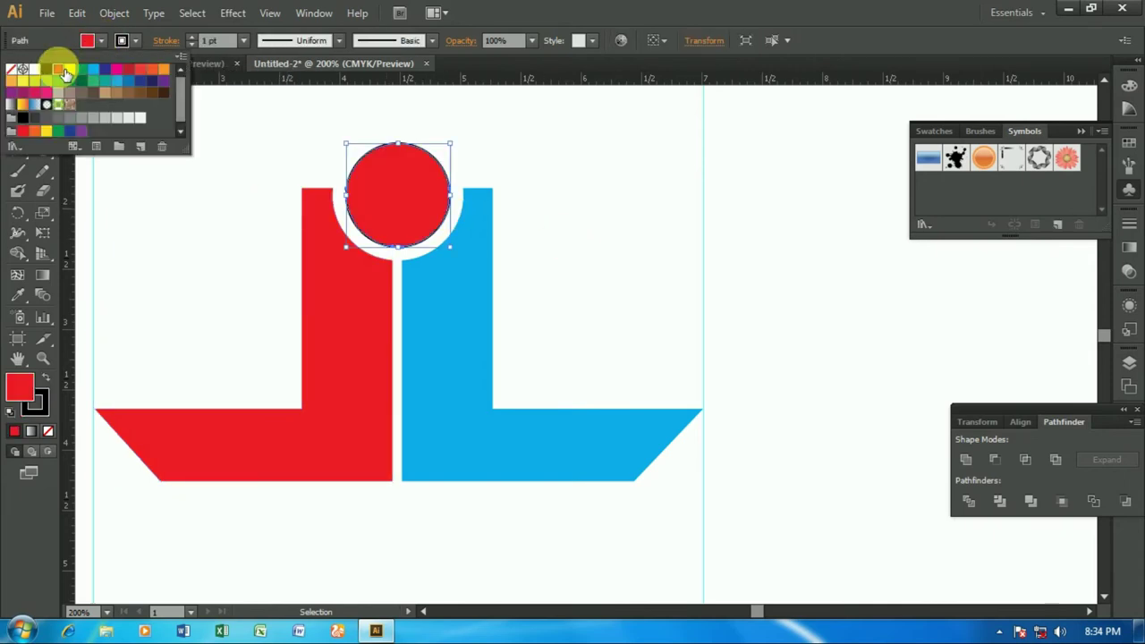
{"action": "left_click", "coordinate": [80, 70]}
{"action": "left_click", "coordinate": [135, 40]}
{"action": "left_click", "coordinate": [11, 70]}
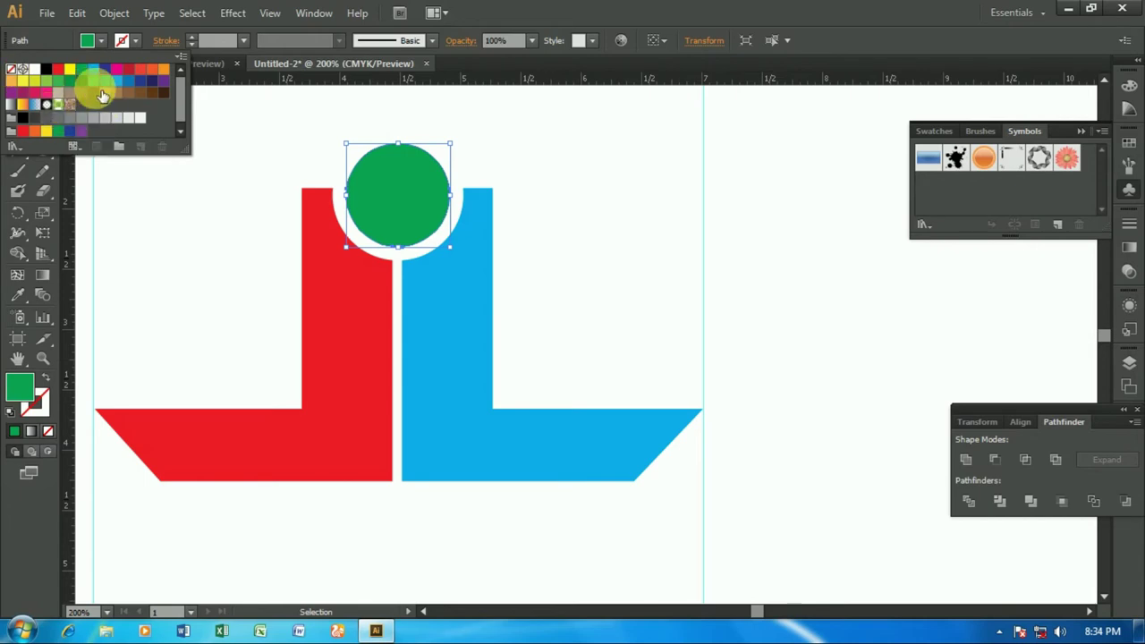
{"action": "left_click", "coordinate": [94, 71]}
{"action": "left_click", "coordinate": [10, 70]}
Settle on a cyan fill for the circle and zoom to 100%.
{"action": "left_click", "coordinate": [89, 41]}
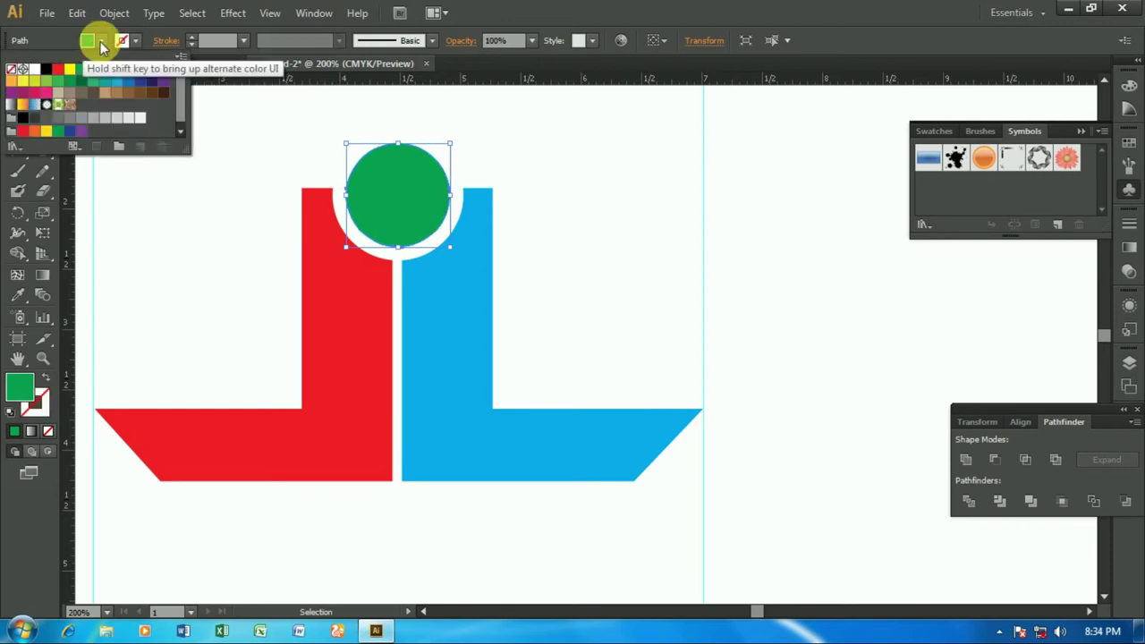
{"action": "left_click", "coordinate": [98, 72]}
{"action": "left_click", "coordinate": [59, 70]}
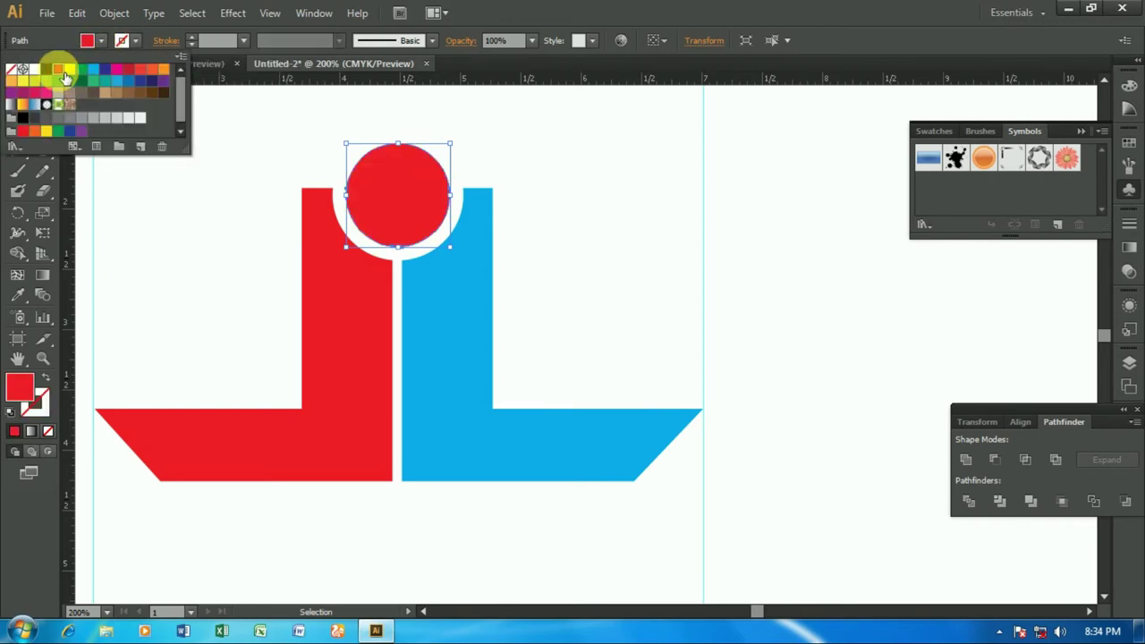
{"action": "left_click", "coordinate": [97, 69]}
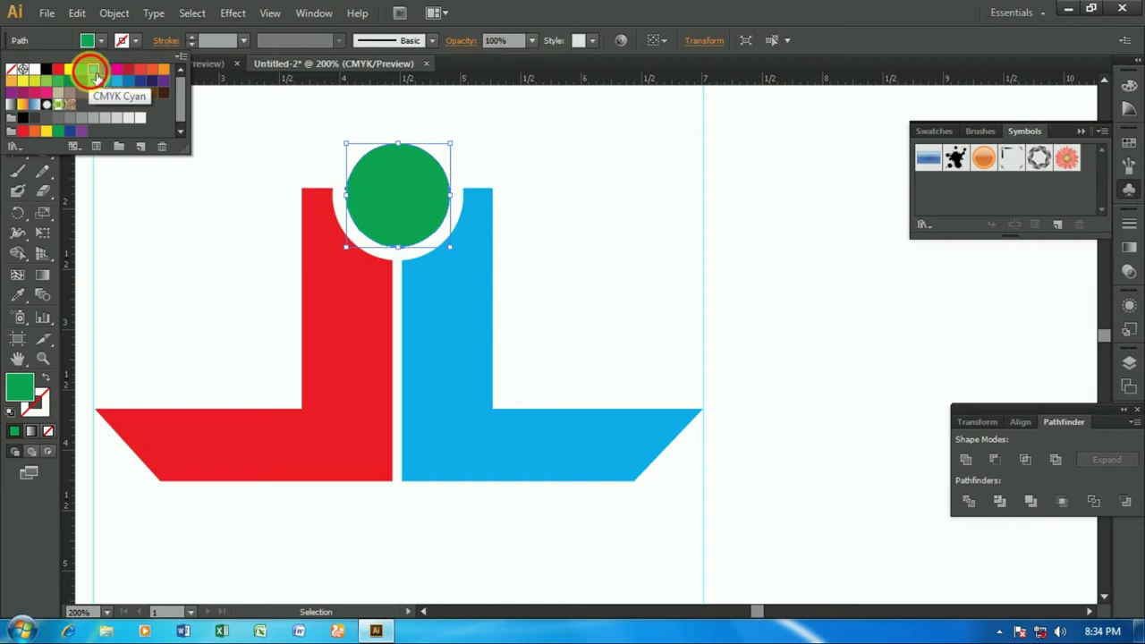
{"action": "left_click", "coordinate": [97, 77]}
{"action": "left_click", "coordinate": [267, 254]}
{"action": "key", "text": "ctrl+1"}
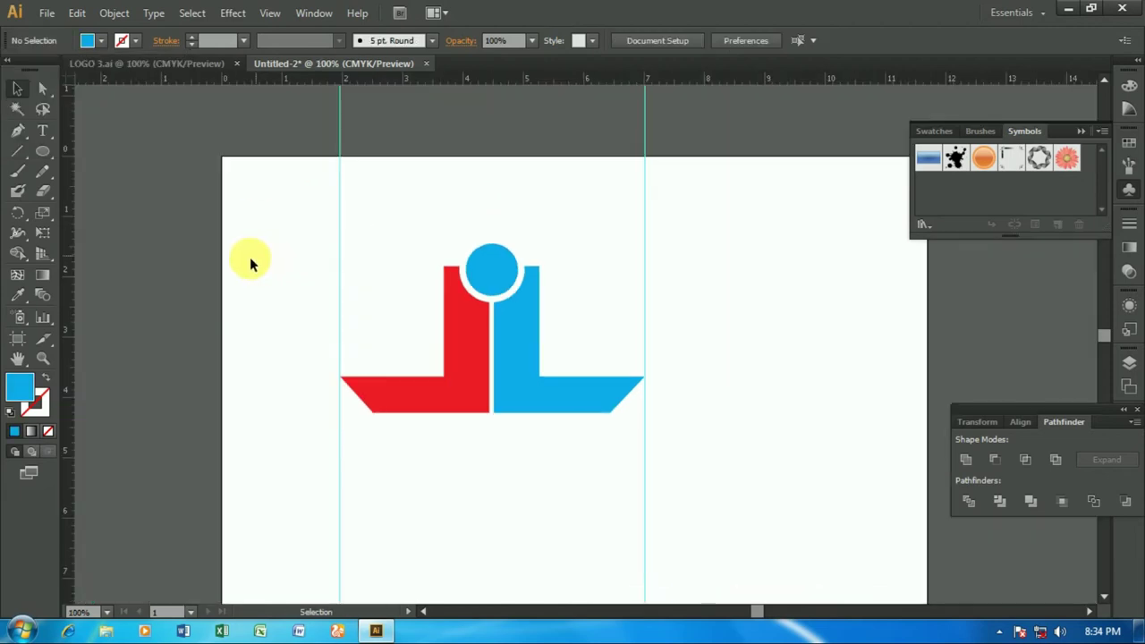
Delete the left and right vertical guides from the artboard.
{"action": "scroll", "coordinate": [250, 264], "scroll_direction": "up", "scroll_amount": 1}
{"action": "left_click", "coordinate": [644, 239]}
{"action": "key", "text": "Delete"}
{"action": "left_click", "coordinate": [340, 236]}
{"action": "key", "text": "Delete"}
Scale the whole logo down to about 4.51 × 2.51 in, toward the upper left.
{"action": "scroll", "coordinate": [477, 341], "scroll_direction": "down", "scroll_amount": 4}
{"action": "scroll", "coordinate": [477, 342], "scroll_direction": "right", "scroll_amount": 2}
{"action": "scroll", "coordinate": [476, 341], "scroll_direction": "right", "scroll_amount": 3}
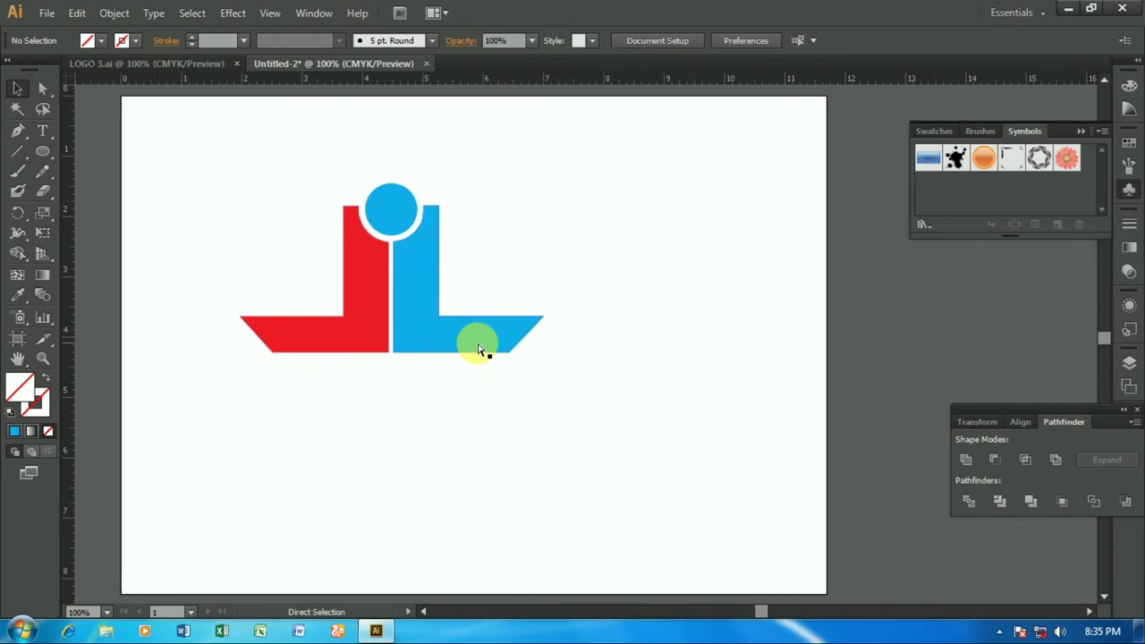
{"action": "left_click_drag", "start_coordinate": [215, 150], "coordinate": [442, 391]}
{"action": "left_click_drag", "start_coordinate": [508, 404], "coordinate": [526, 347]}
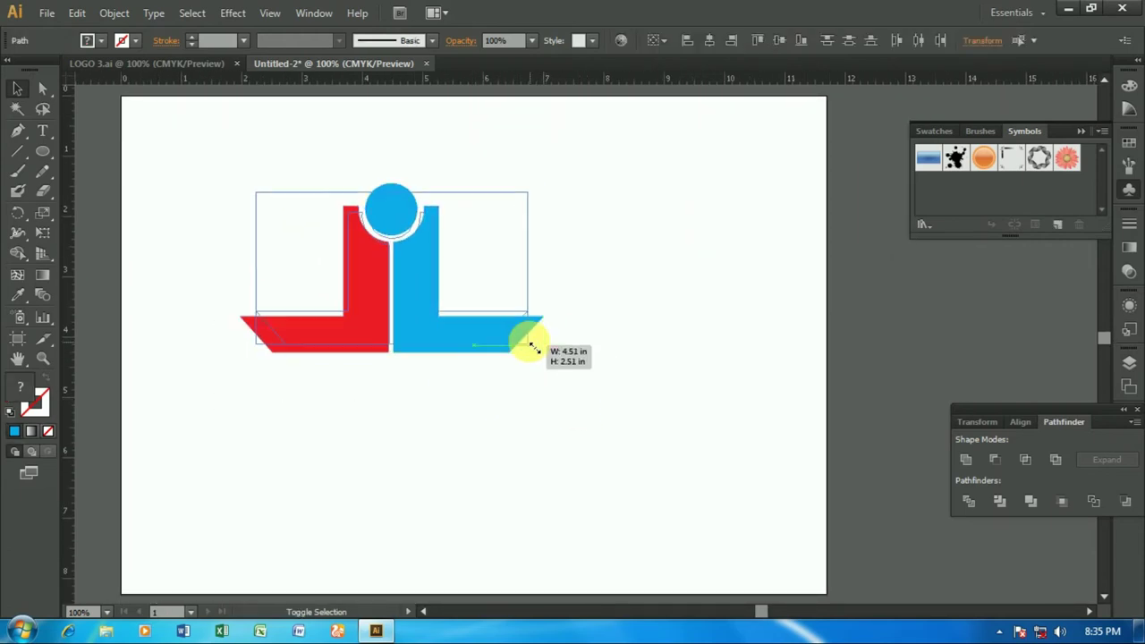
{"action": "left_click_drag", "start_coordinate": [378, 312], "coordinate": [364, 296]}
{"action": "left_click", "coordinate": [537, 340]}
{"action": "left_click", "coordinate": [42, 131]}
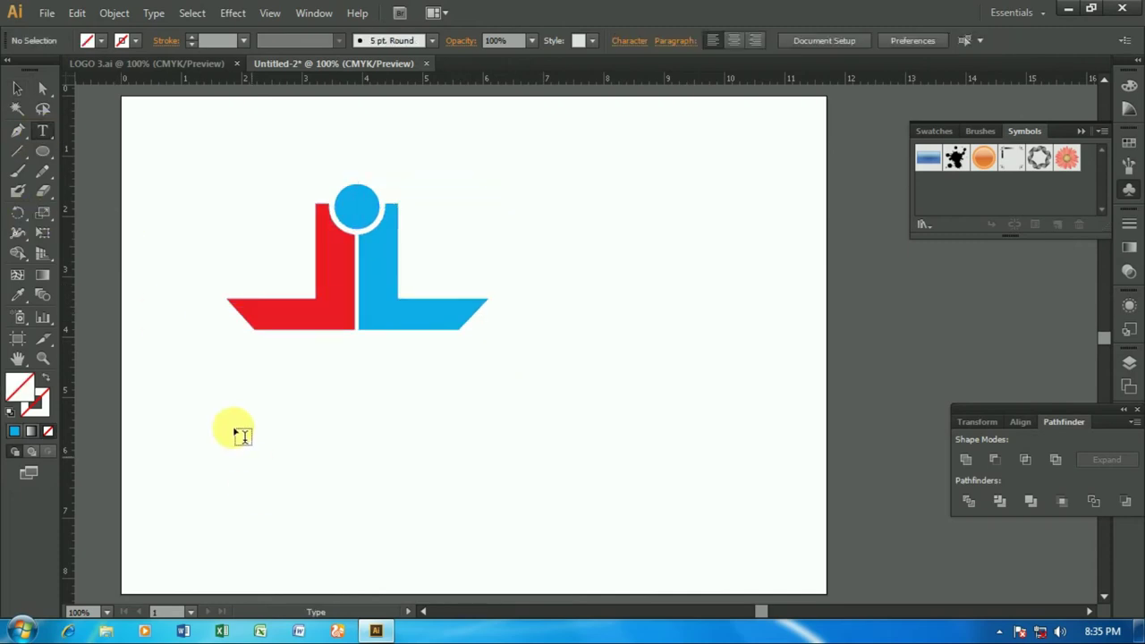
Add COMPANY NAME at 36 pt in Century Gothic Bold just below the logo.
{"action": "left_click", "coordinate": [230, 420]}
{"action": "left_click", "coordinate": [791, 40]}
{"action": "left_click", "coordinate": [805, 274]}
{"action": "type", "text": "COMPANY NAME"}
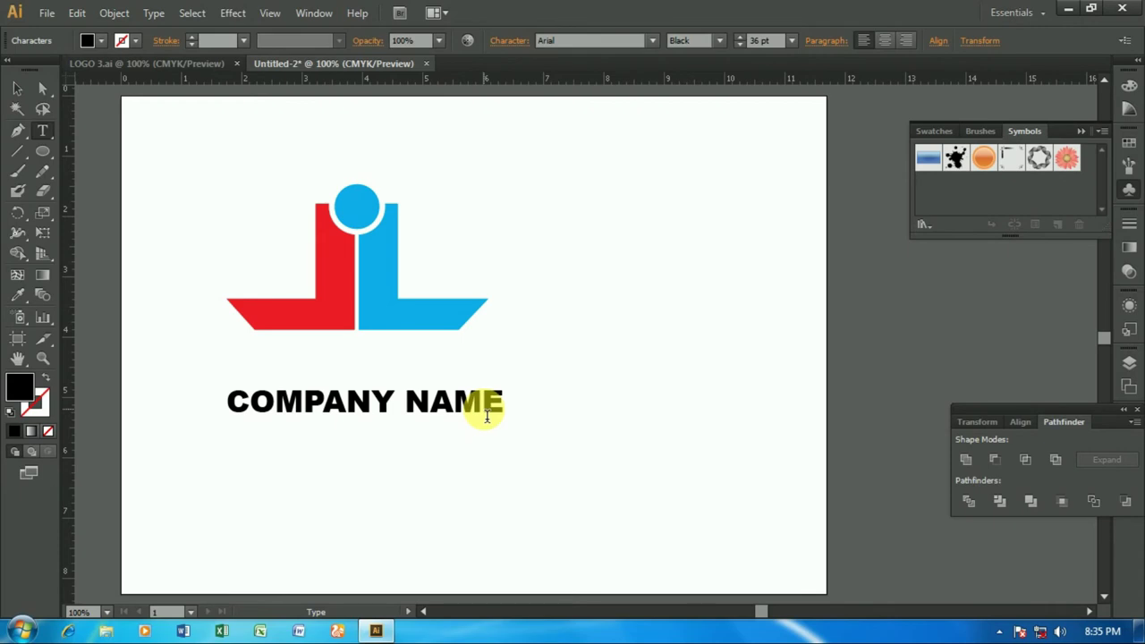
{"action": "left_click", "coordinate": [17, 88]}
{"action": "left_click", "coordinate": [604, 41]}
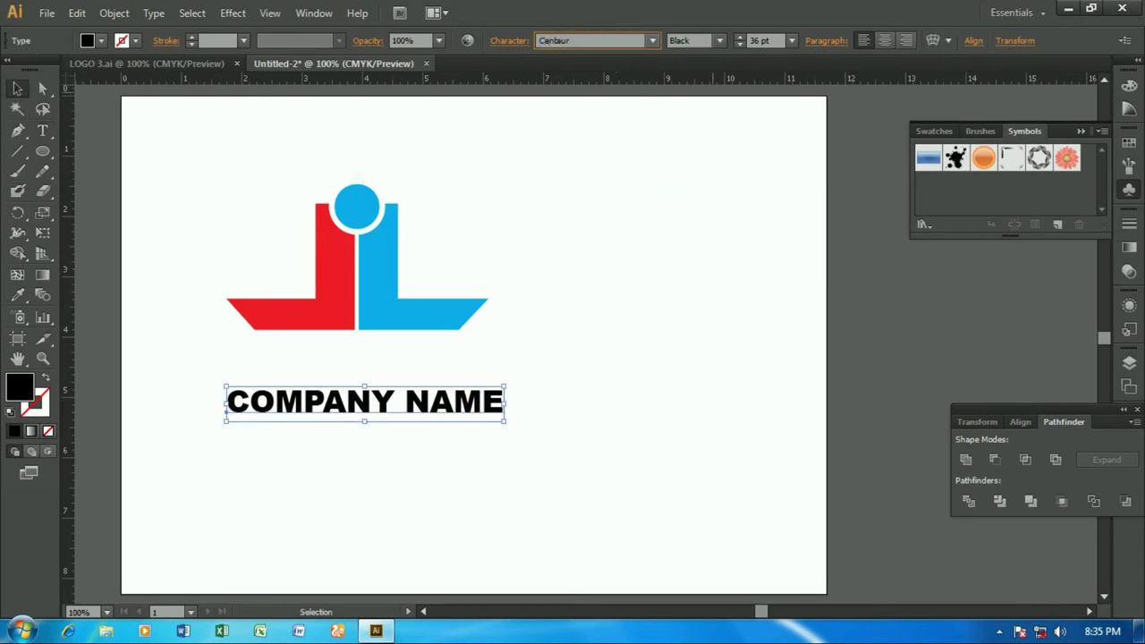
{"action": "type", "text": "Gothic"}
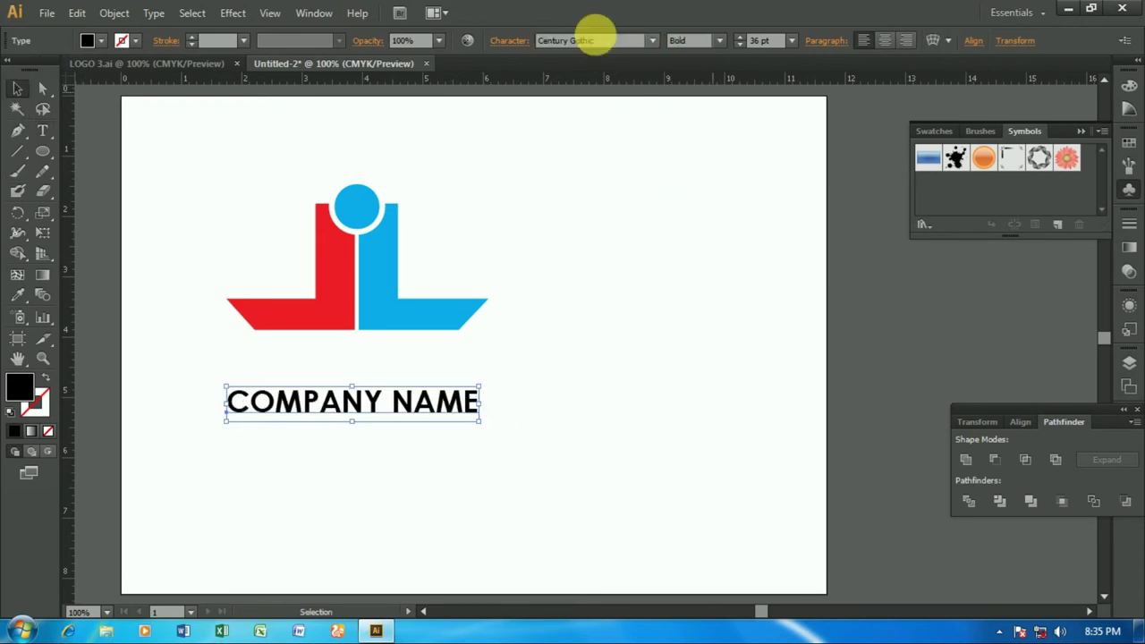
{"action": "left_click_drag", "start_coordinate": [369, 391], "coordinate": [370, 346]}
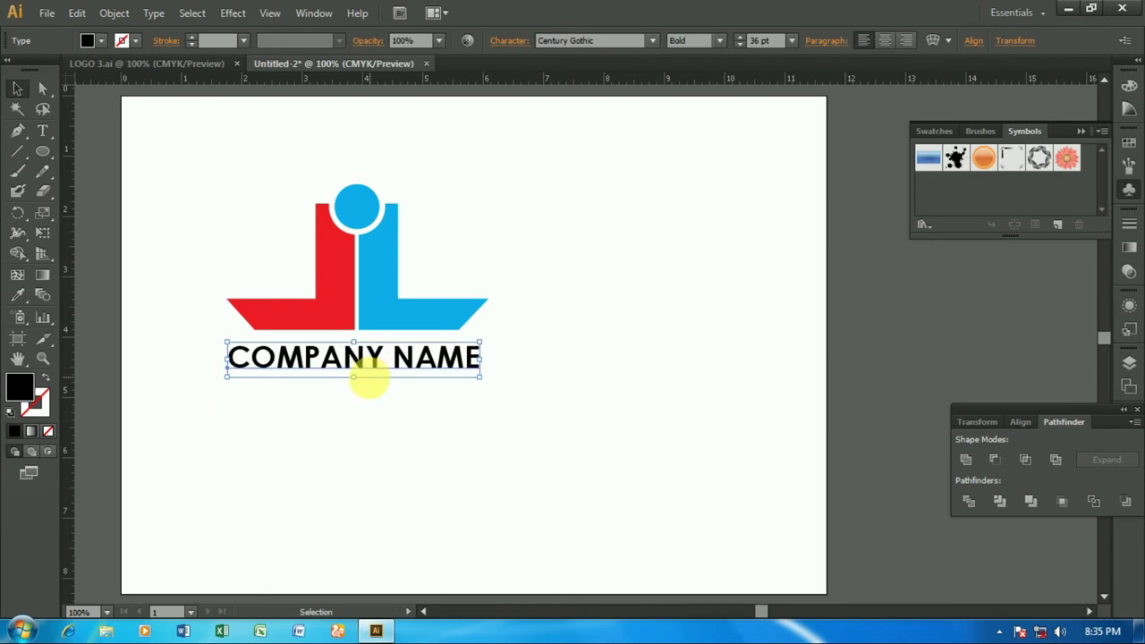
Group the logo shapes and centre COMPANY NAME beneath them.
{"action": "left_click_drag", "start_coordinate": [171, 187], "coordinate": [468, 424]}
{"action": "left_click_drag", "start_coordinate": [205, 187], "coordinate": [507, 320]}
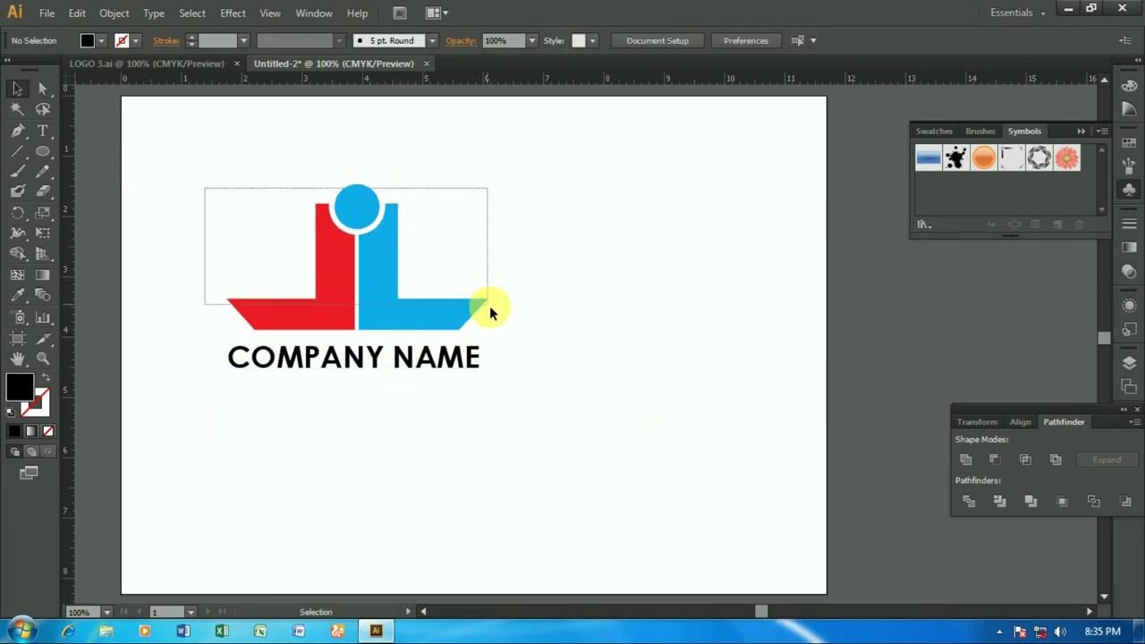
{"action": "key", "text": "ctrl+g"}
{"action": "left_click_drag", "start_coordinate": [234, 171], "coordinate": [435, 404]}
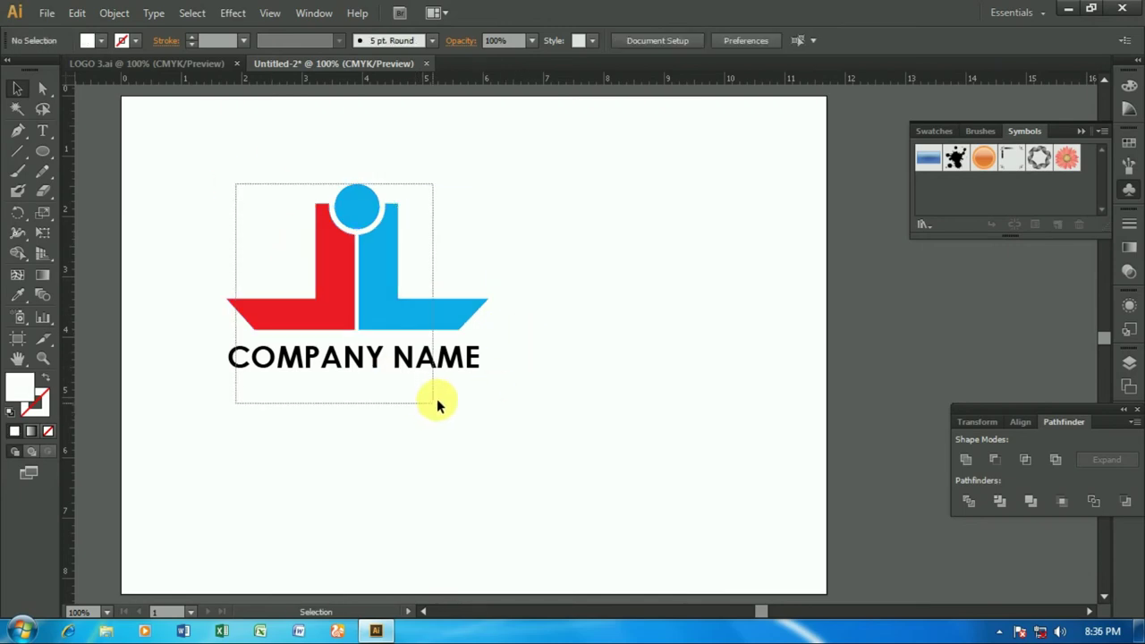
{"action": "left_click", "coordinate": [554, 39]}
{"action": "left_click", "coordinate": [590, 413]}
Add TAGLINE text in Regular 24 pt with wide 1000 letter spacing.
{"action": "key", "text": "t"}
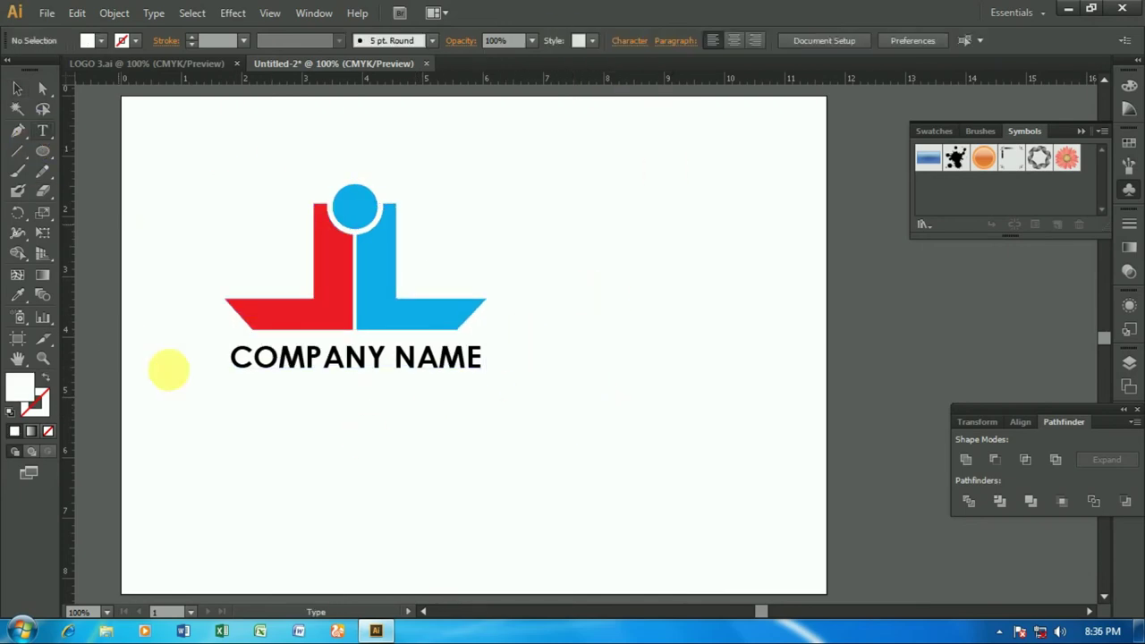
{"action": "left_click", "coordinate": [200, 412]}
{"action": "type", "text": "TAGLINE"}
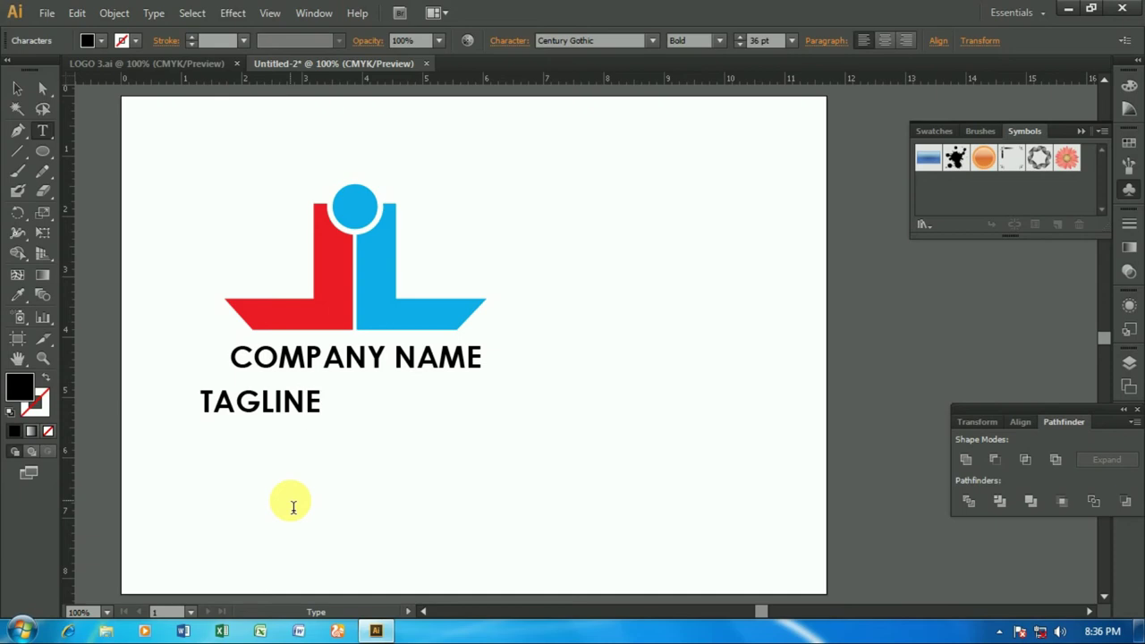
{"action": "left_click", "coordinate": [17, 89]}
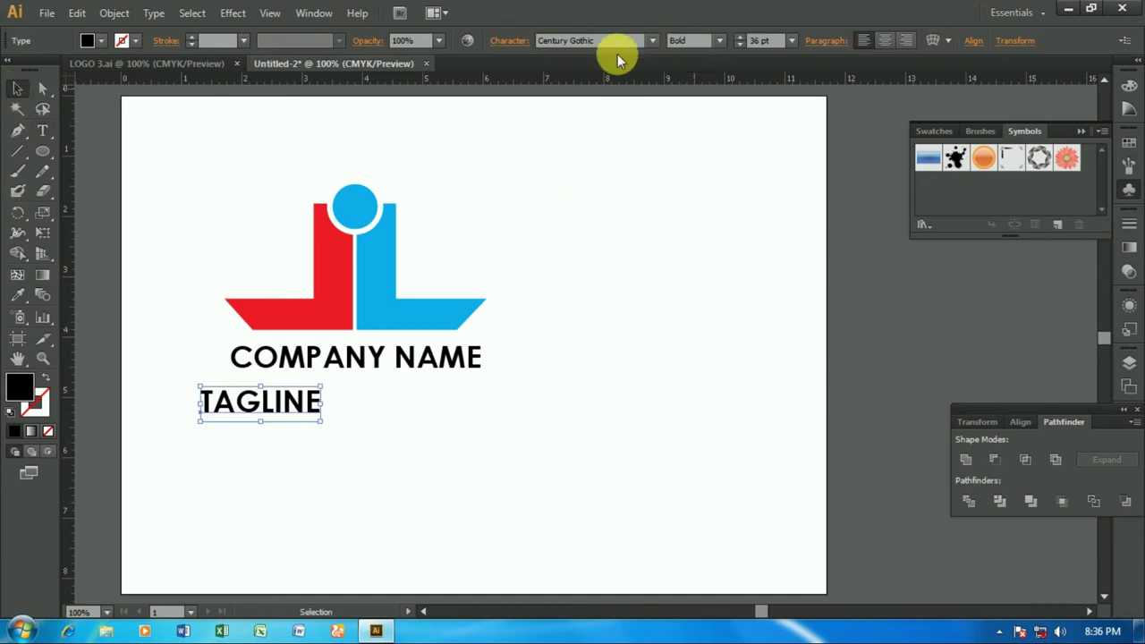
{"action": "left_click", "coordinate": [719, 41]}
{"action": "left_click", "coordinate": [715, 69]}
{"action": "left_click", "coordinate": [791, 40]}
{"action": "left_click", "coordinate": [811, 265]}
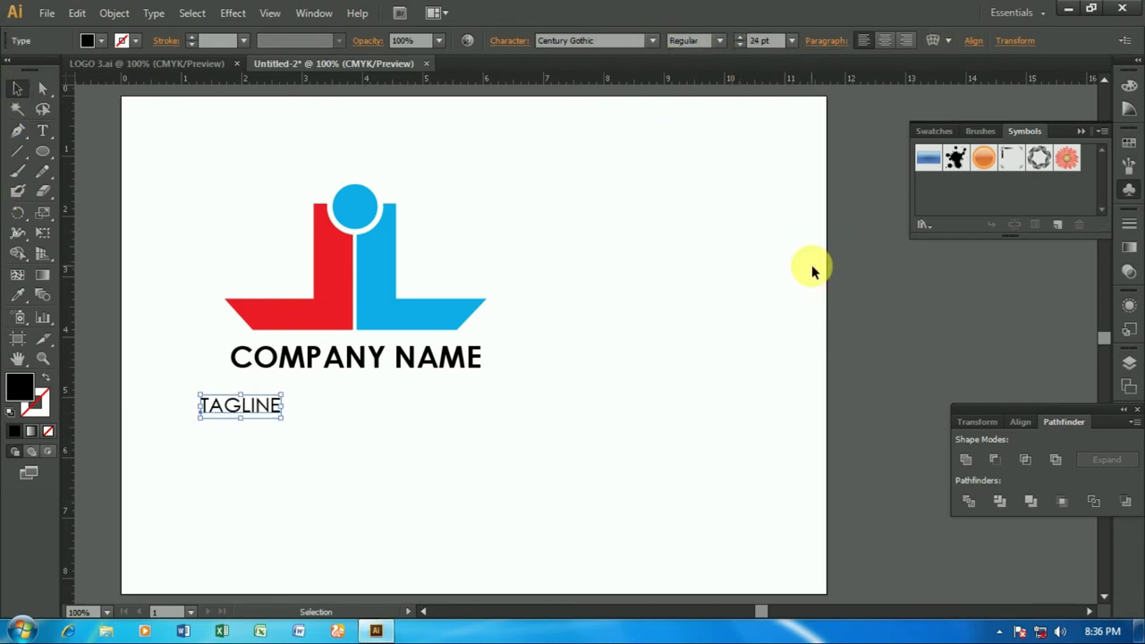
{"action": "left_click", "coordinate": [505, 40]}
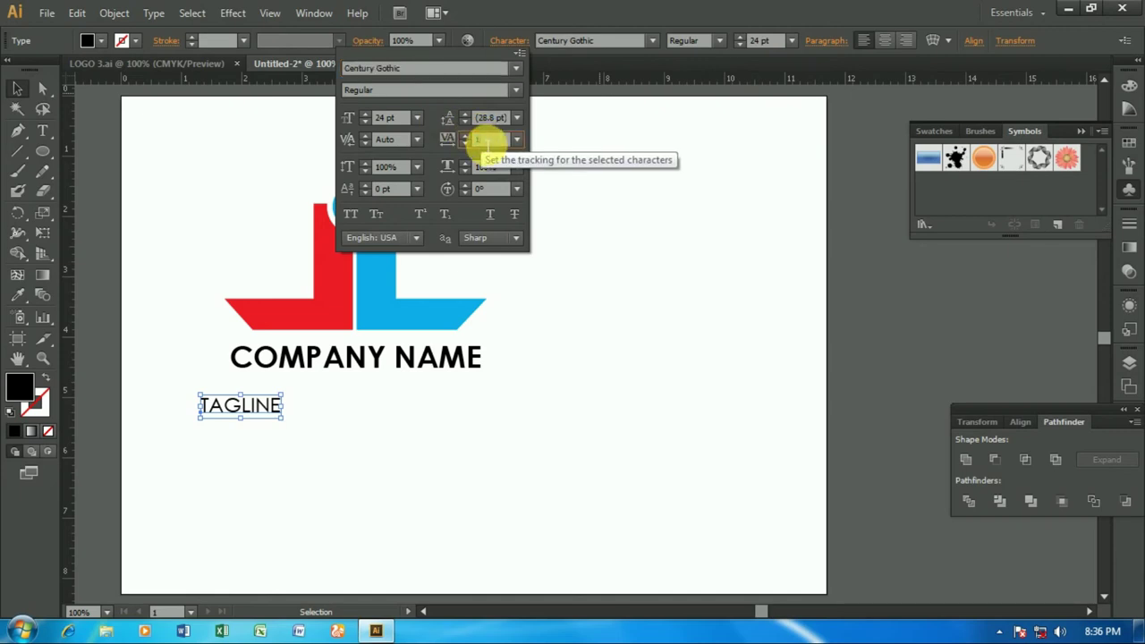
{"action": "key", "text": "Return"}
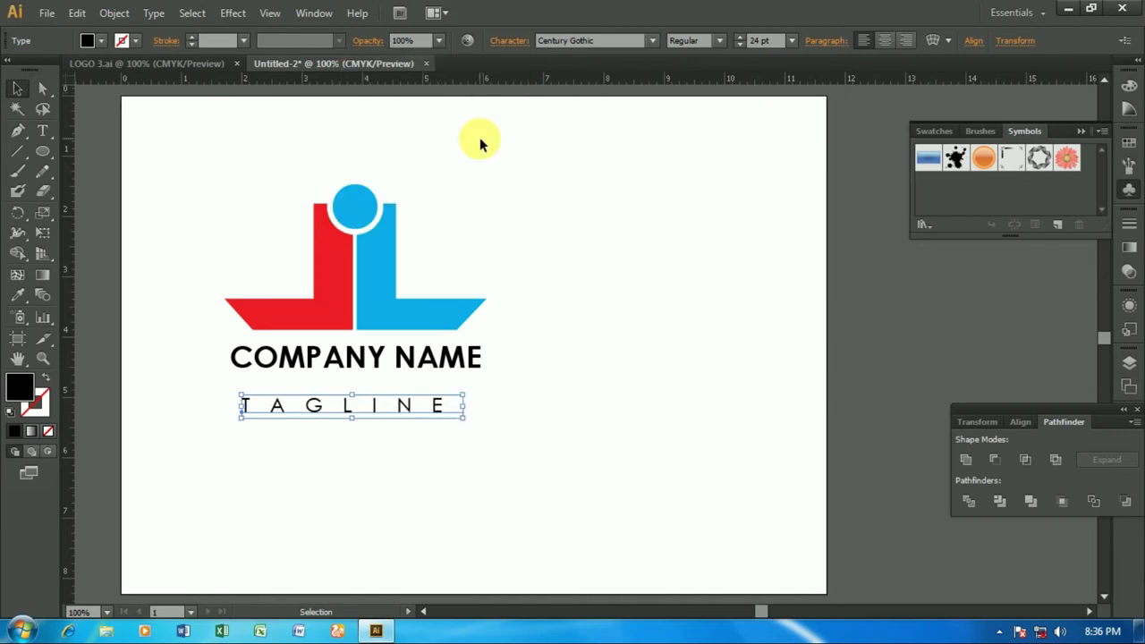
Nudge TAGLINE into place directly under COMPANY NAME.
{"action": "key", "text": "Up"}
{"action": "key", "text": "Up"}
{"action": "key", "text": "Up"}
{"action": "key", "text": "Right"}
{"action": "key", "text": "Right"}
{"action": "key", "text": "Right"}
{"action": "key", "text": "Up"}
{"action": "key", "text": "Up"}
{"action": "key", "text": "Up"}
{"action": "key", "text": "Right"}
{"action": "key", "text": "Right"}
{"action": "key", "text": "Right"}
{"action": "left_click", "coordinate": [629, 476]}
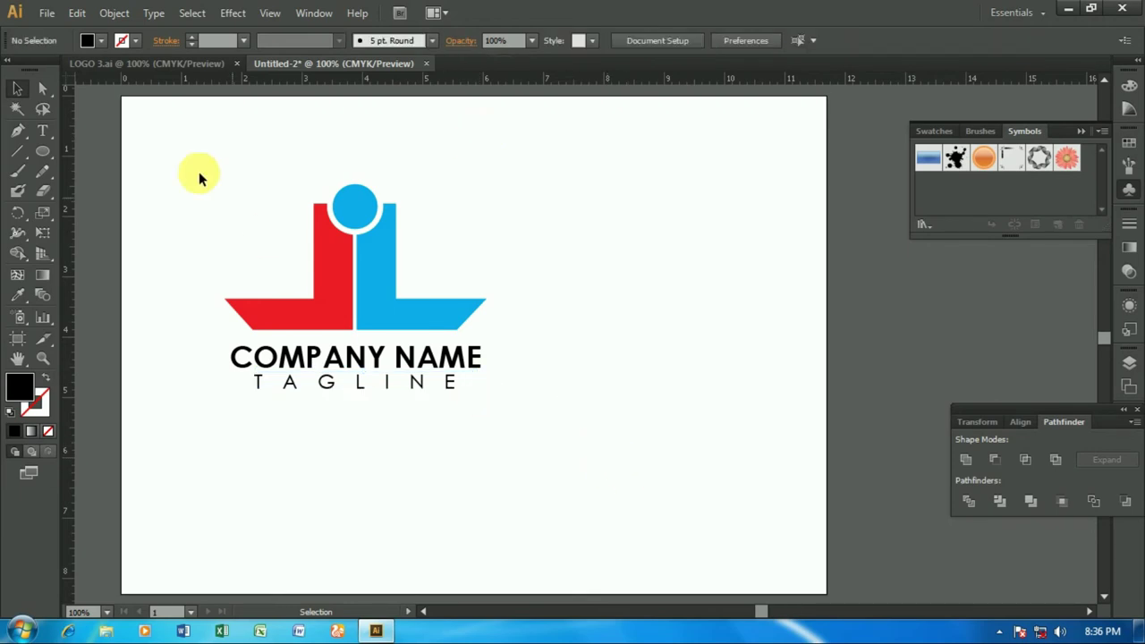
Move the logo toward the top left and place a duplicate to its right.
{"action": "left_click_drag", "start_coordinate": [268, 232], "coordinate": [519, 416]}
{"action": "left_click_drag", "start_coordinate": [360, 269], "coordinate": [320, 199]}
{"action": "left_click_drag", "start_coordinate": [347, 247], "coordinate": [344, 255]}
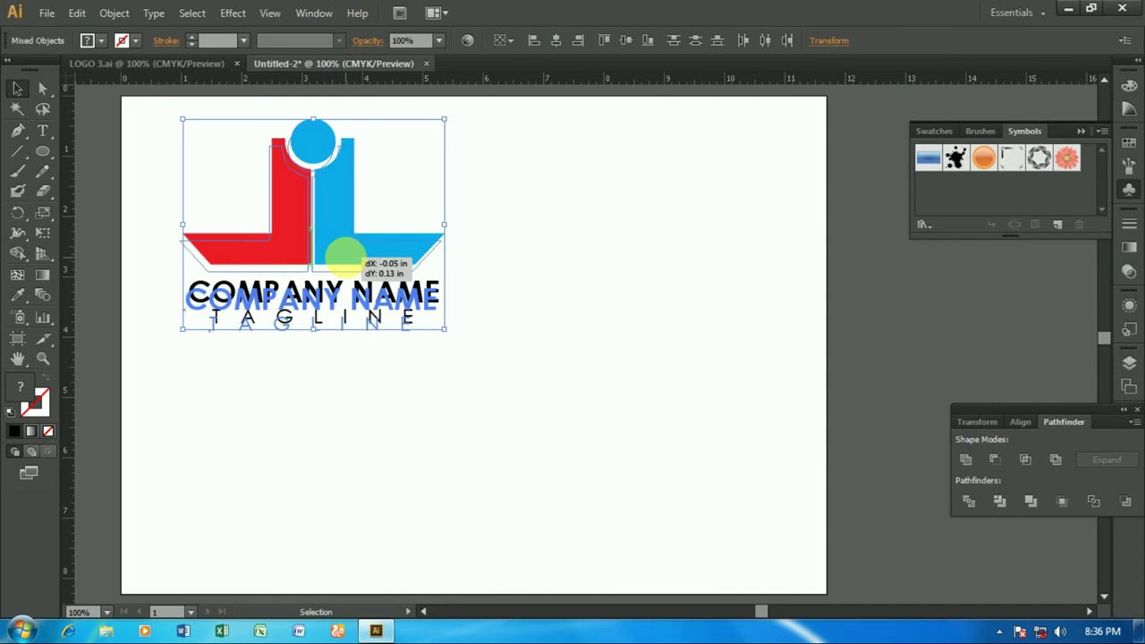
{"action": "left_click", "coordinate": [508, 304]}
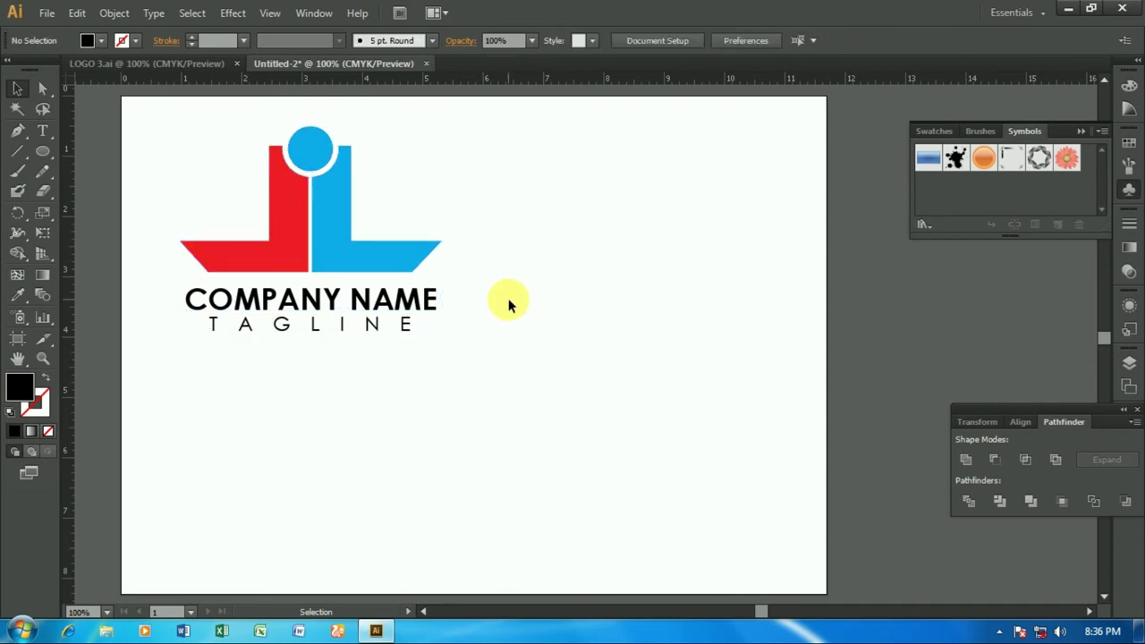
{"action": "left_click_drag", "start_coordinate": [225, 173], "coordinate": [459, 344]}
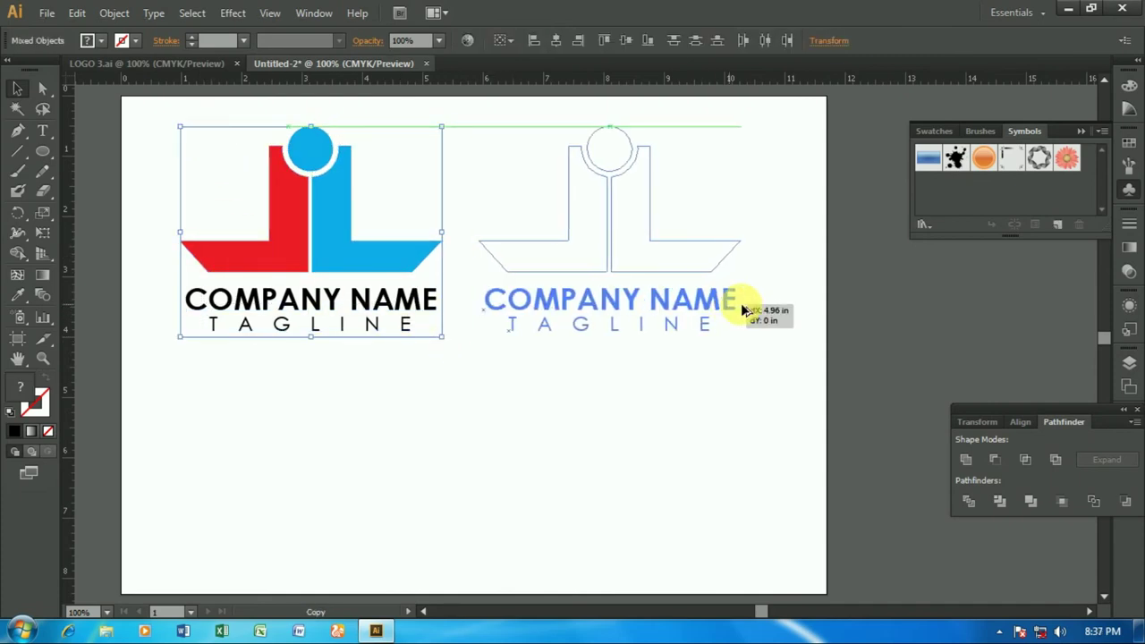
{"action": "left_click_drag", "start_coordinate": [431, 308], "coordinate": [741, 308]}
Colour the left COMPANY NAME the logo's red and ungroup the right-hand copy.
{"action": "left_click", "coordinate": [360, 302]}
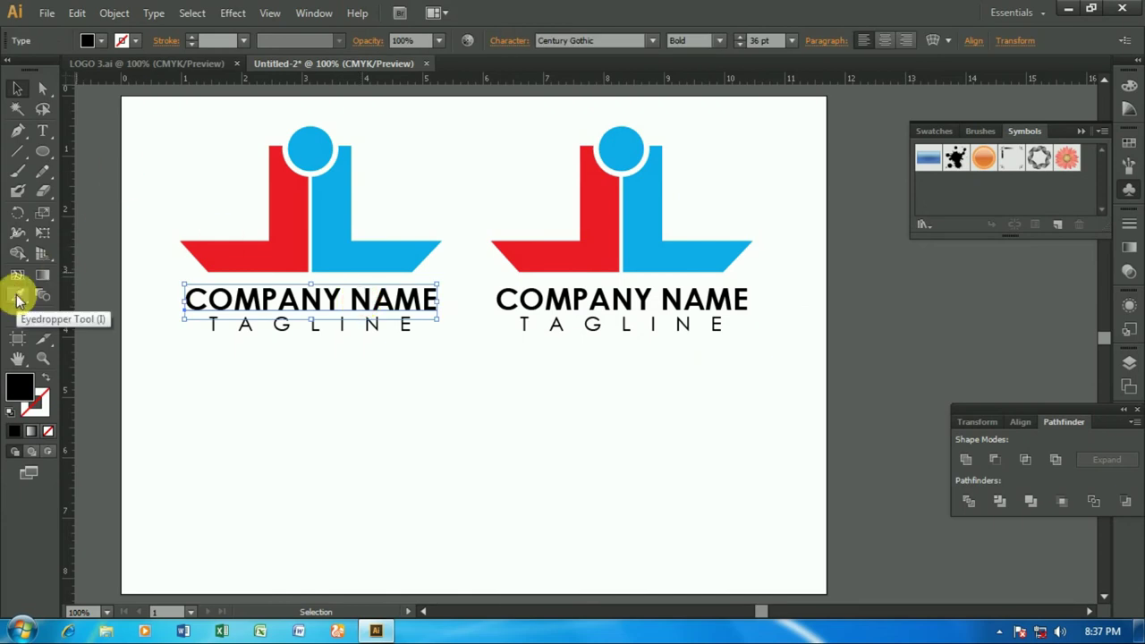
{"action": "left_click", "coordinate": [16, 299]}
{"action": "left_click", "coordinate": [268, 256]}
{"action": "left_click", "coordinate": [17, 88]}
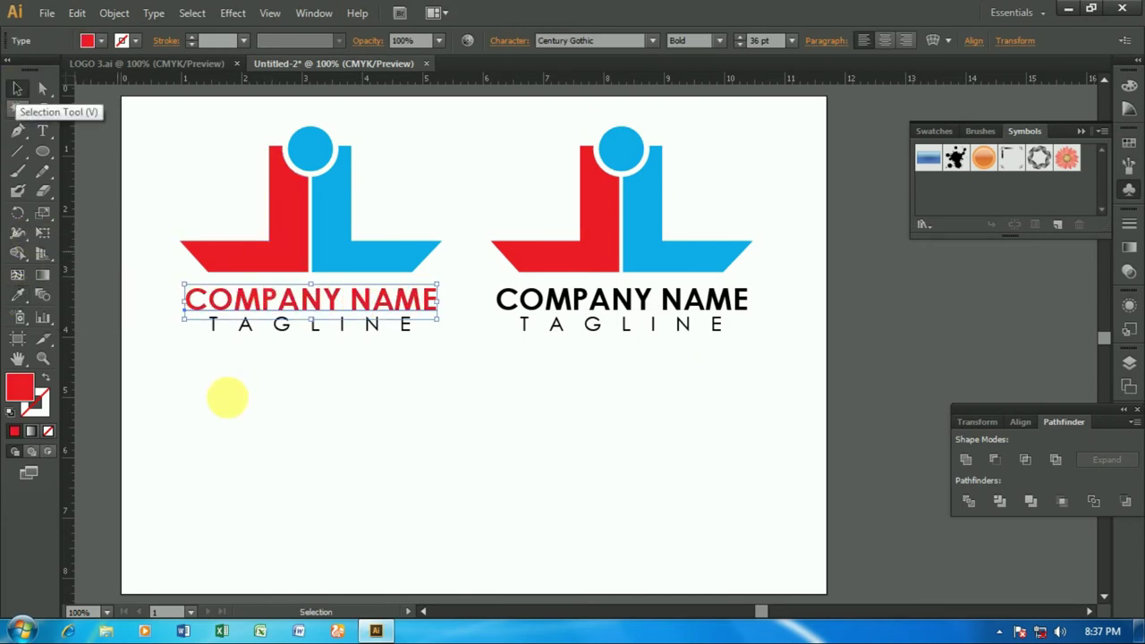
{"action": "left_click", "coordinate": [225, 396]}
{"action": "right_click", "coordinate": [598, 228]}
{"action": "left_click", "coordinate": [639, 325]}
{"action": "left_click", "coordinate": [595, 242]}
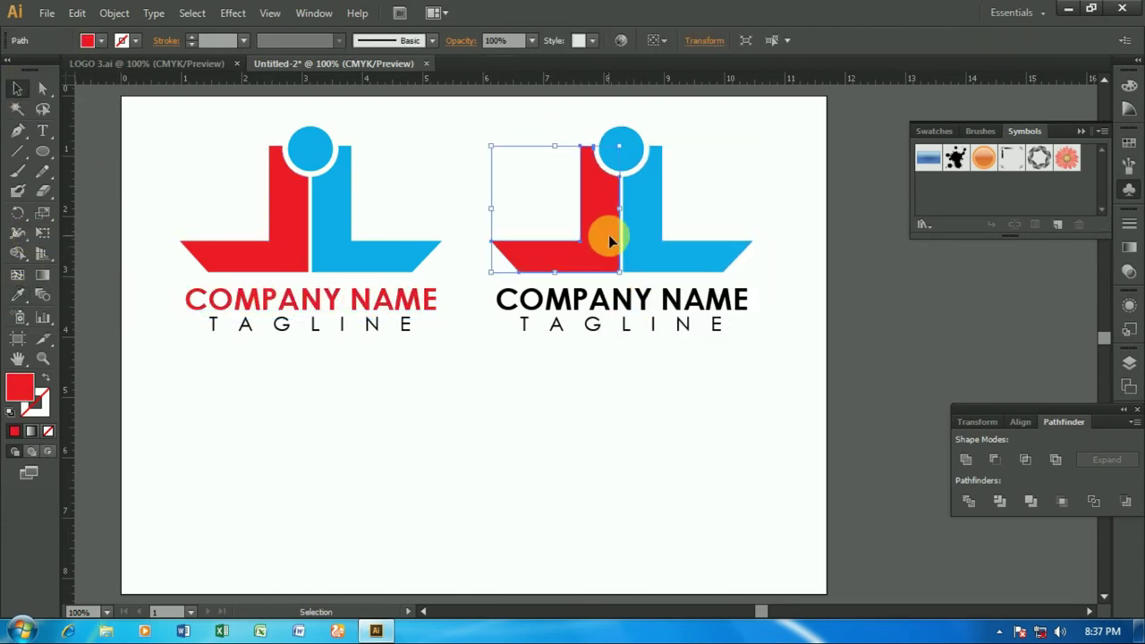
Fill the copy's left L orange and, after trying several swatches, its right L dark blue.
{"action": "left_click", "coordinate": [101, 40]}
{"action": "left_click", "coordinate": [164, 68]}
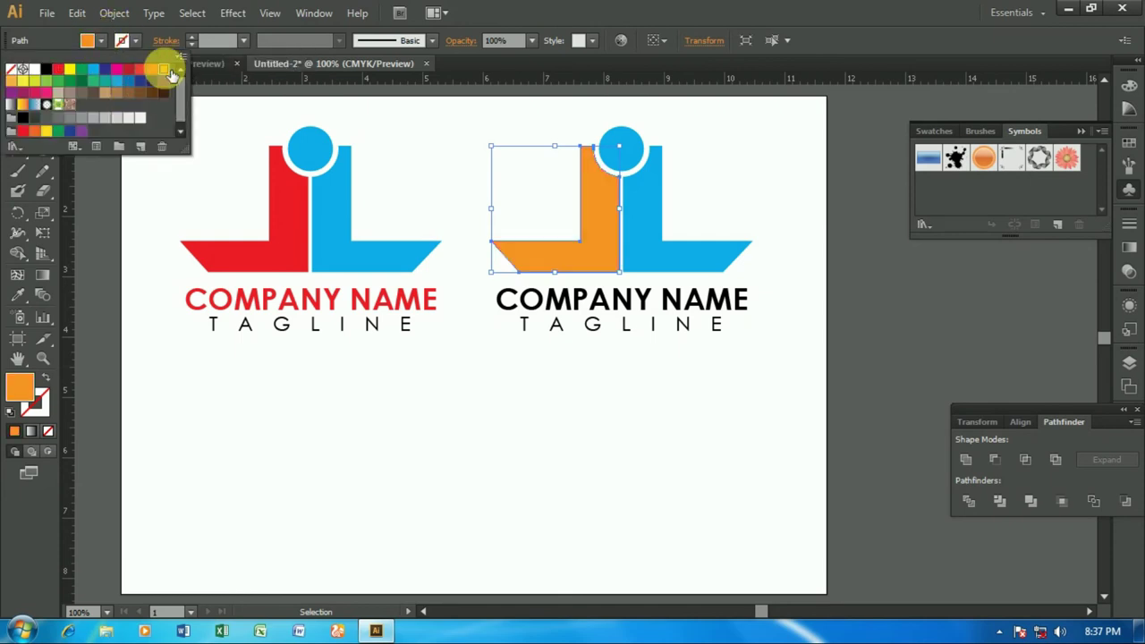
{"action": "left_click", "coordinate": [650, 255]}
{"action": "left_click", "coordinate": [101, 41]}
{"action": "left_click", "coordinate": [111, 70]}
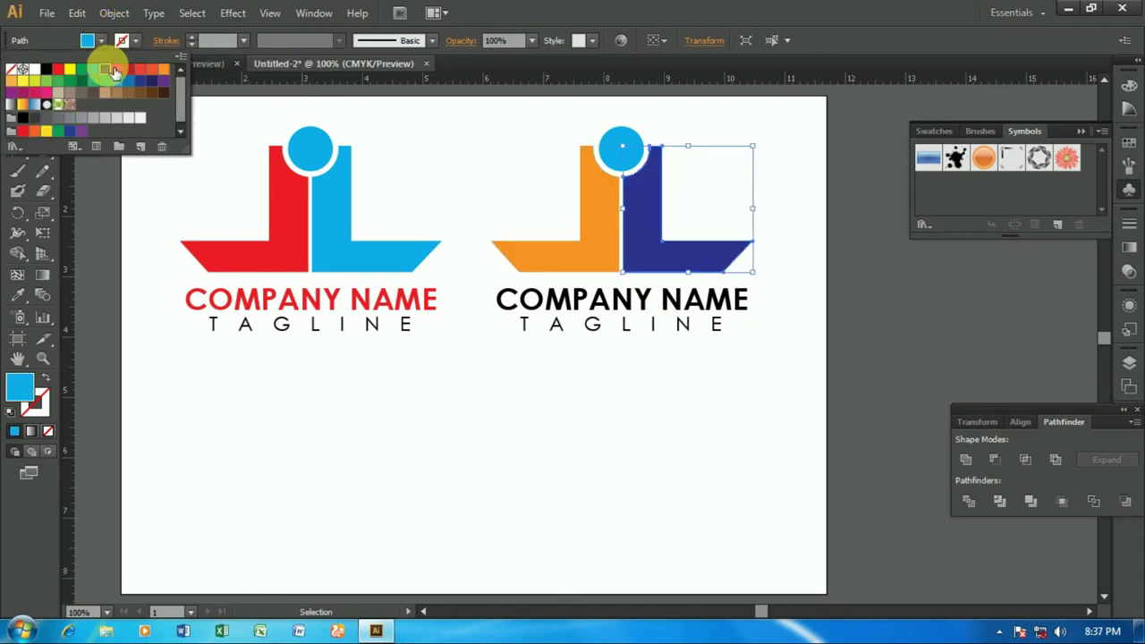
{"action": "left_click", "coordinate": [46, 70]}
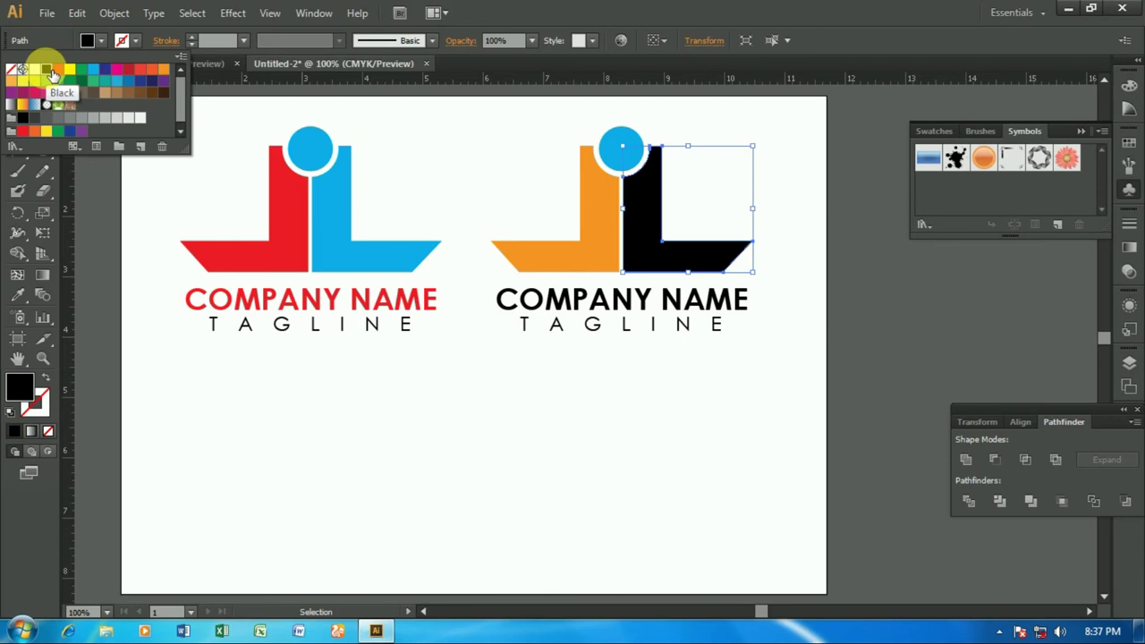
{"action": "left_click", "coordinate": [82, 71]}
{"action": "left_click", "coordinate": [95, 71]}
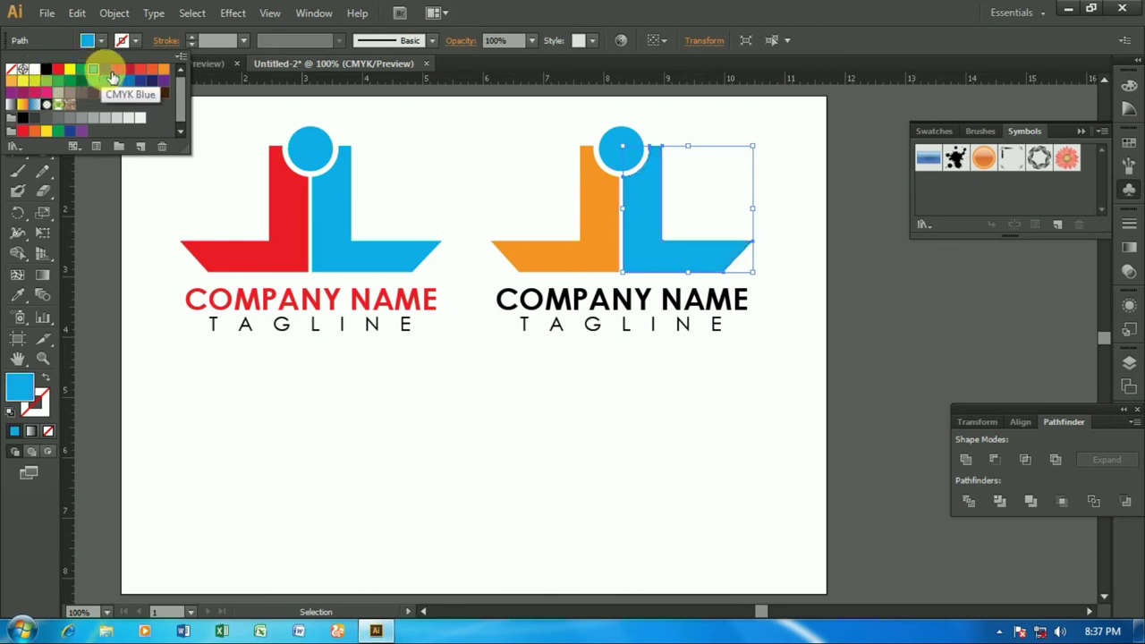
{"action": "left_click", "coordinate": [125, 72]}
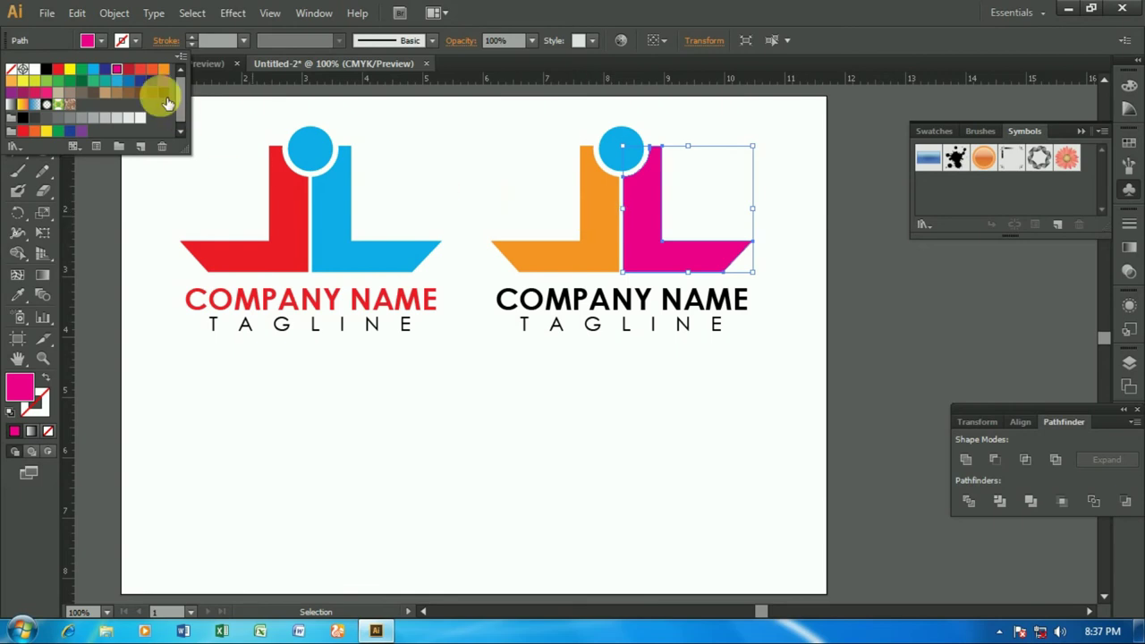
{"action": "left_click", "coordinate": [105, 69]}
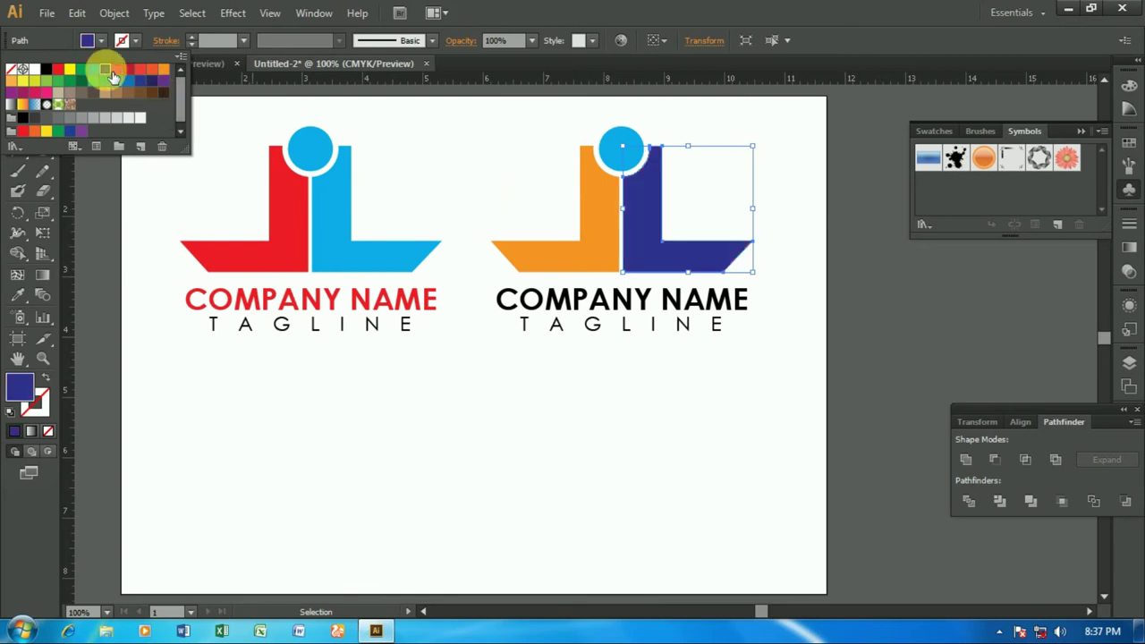
Fill the copy's circle dark blue as well.
{"action": "left_click", "coordinate": [607, 139]}
{"action": "left_click", "coordinate": [89, 40]}
{"action": "left_click", "coordinate": [105, 69]}
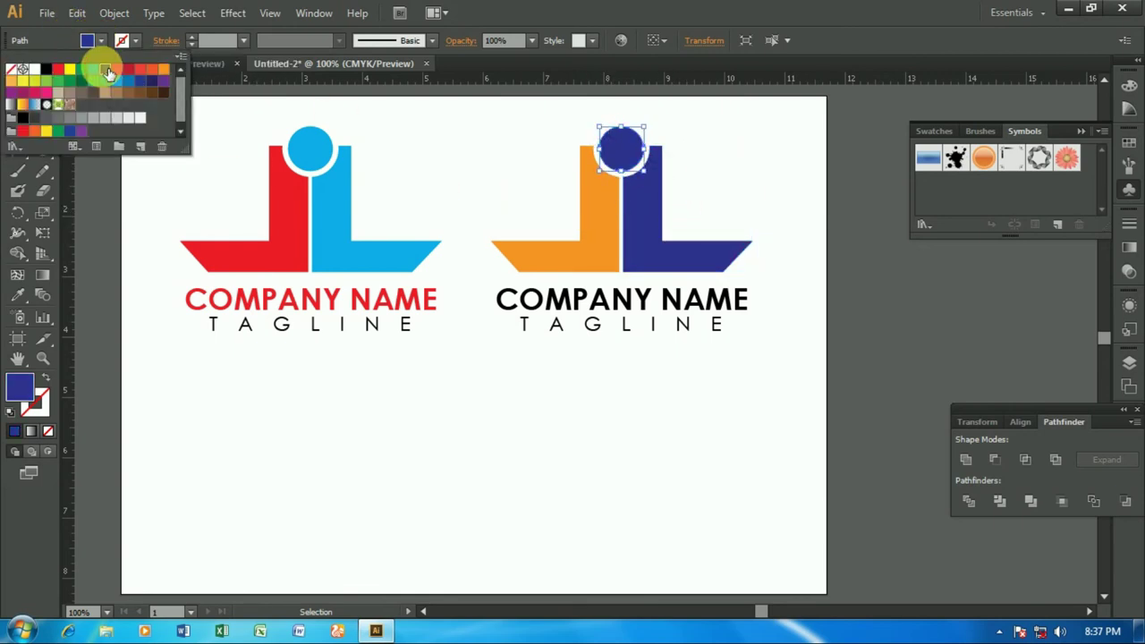
{"action": "left_click", "coordinate": [408, 437]}
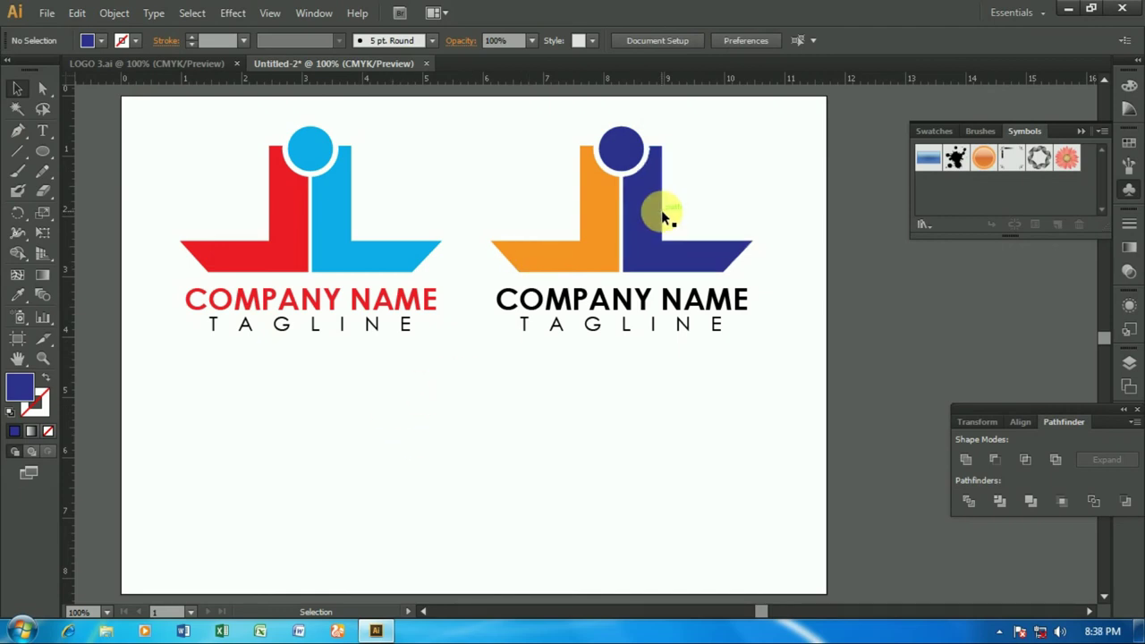
Change the second logo to a magenta left L with green right L and circle.
{"action": "left_click", "coordinate": [600, 221]}
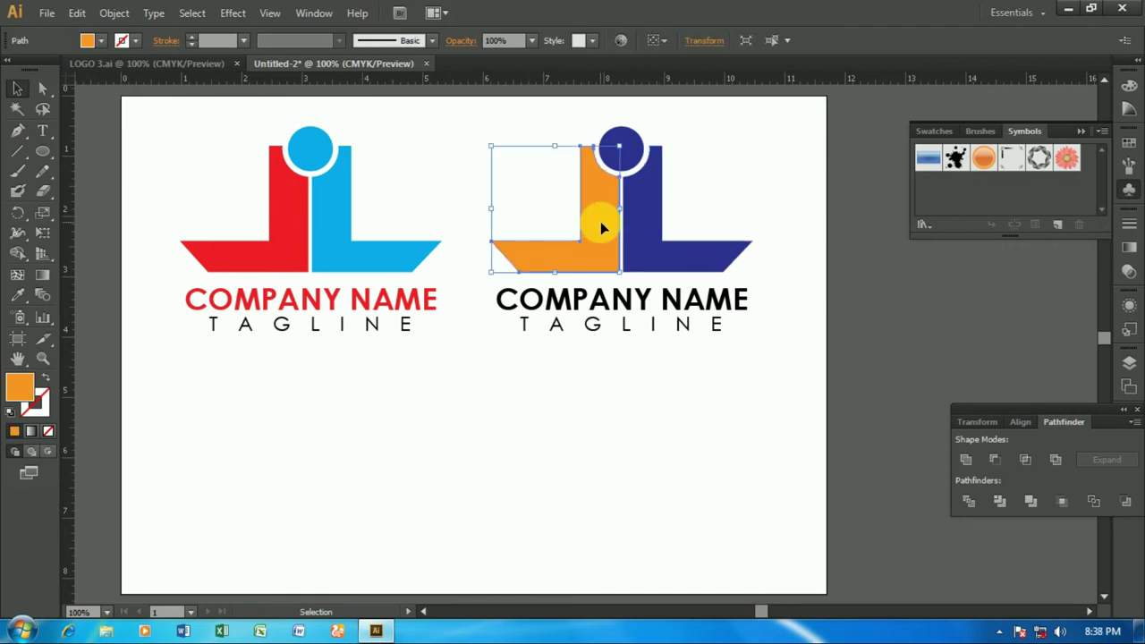
{"action": "left_click", "coordinate": [89, 40]}
{"action": "left_click", "coordinate": [87, 72]}
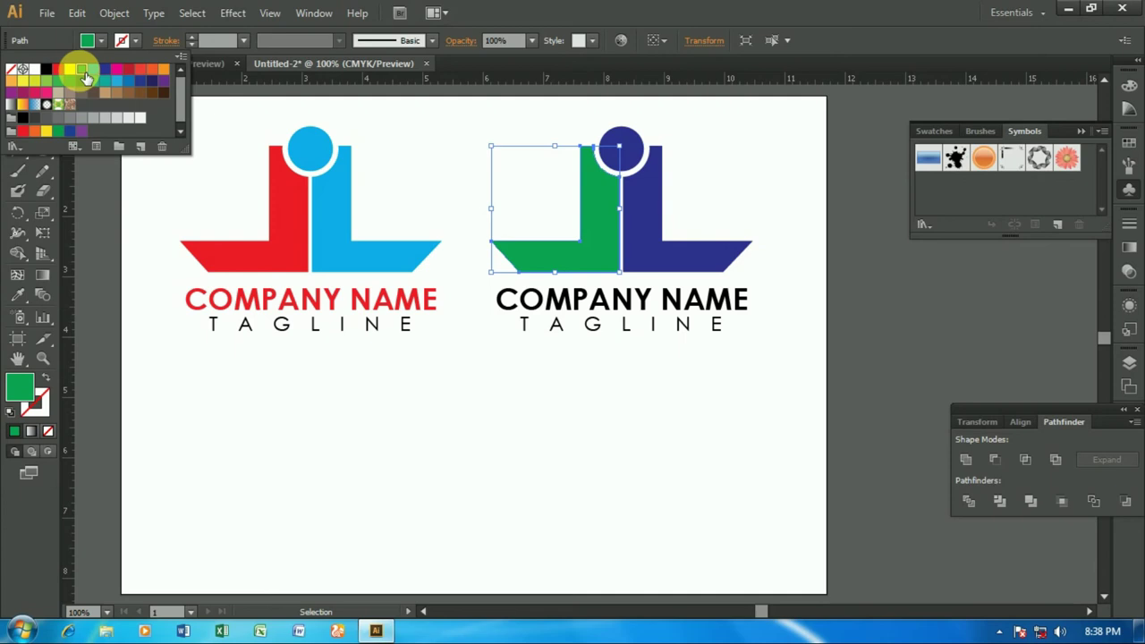
{"action": "left_click", "coordinate": [116, 71]}
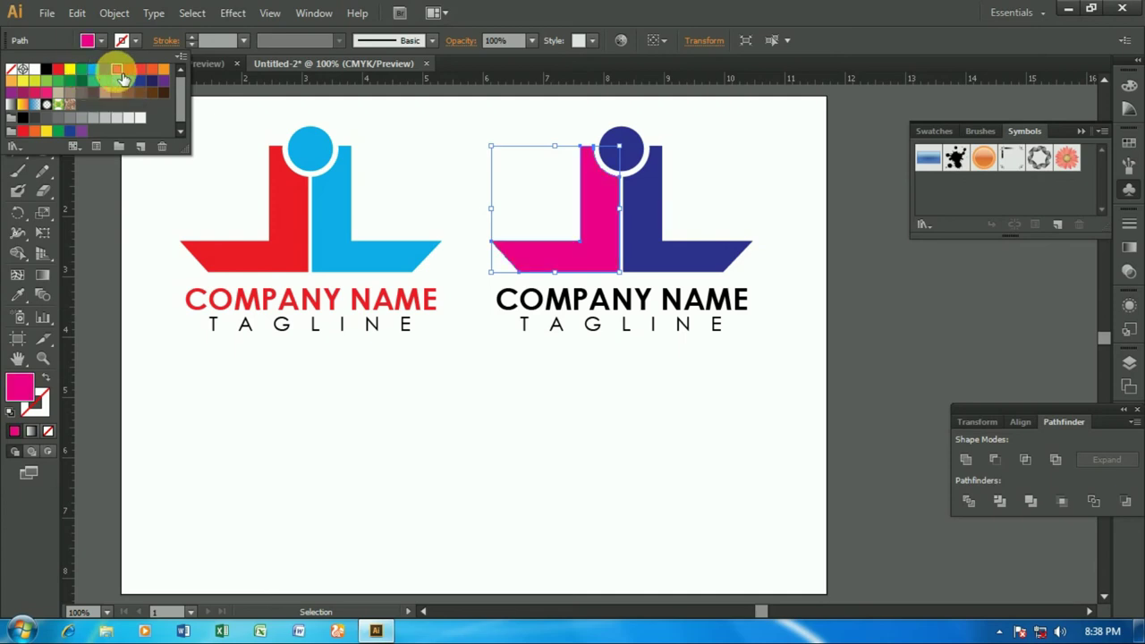
{"action": "left_click", "coordinate": [674, 256]}
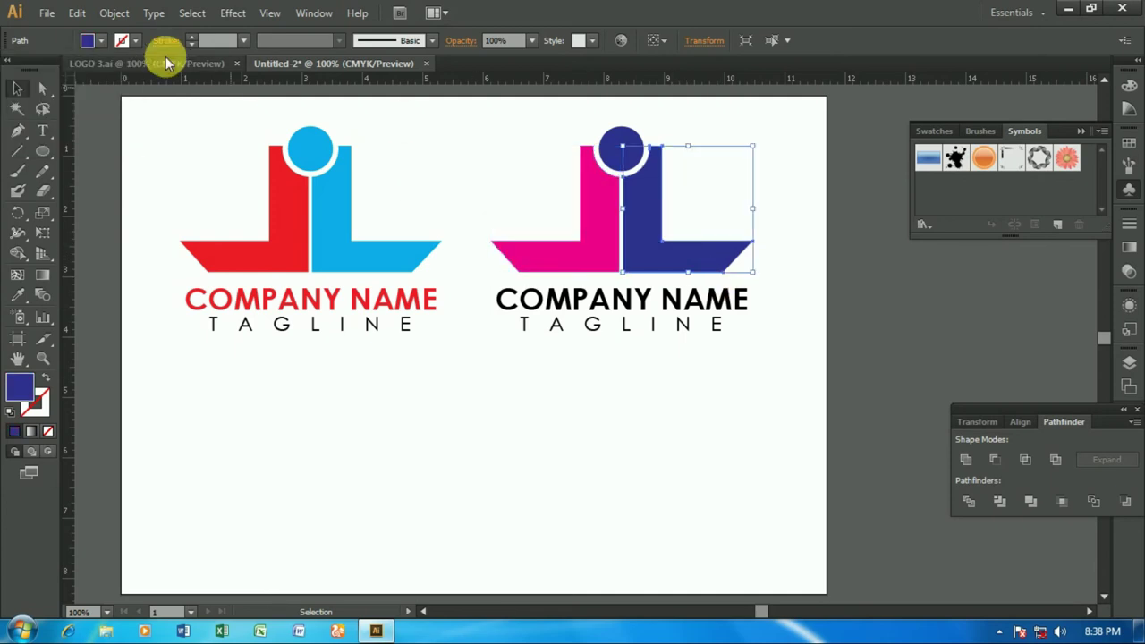
{"action": "left_click", "coordinate": [94, 40]}
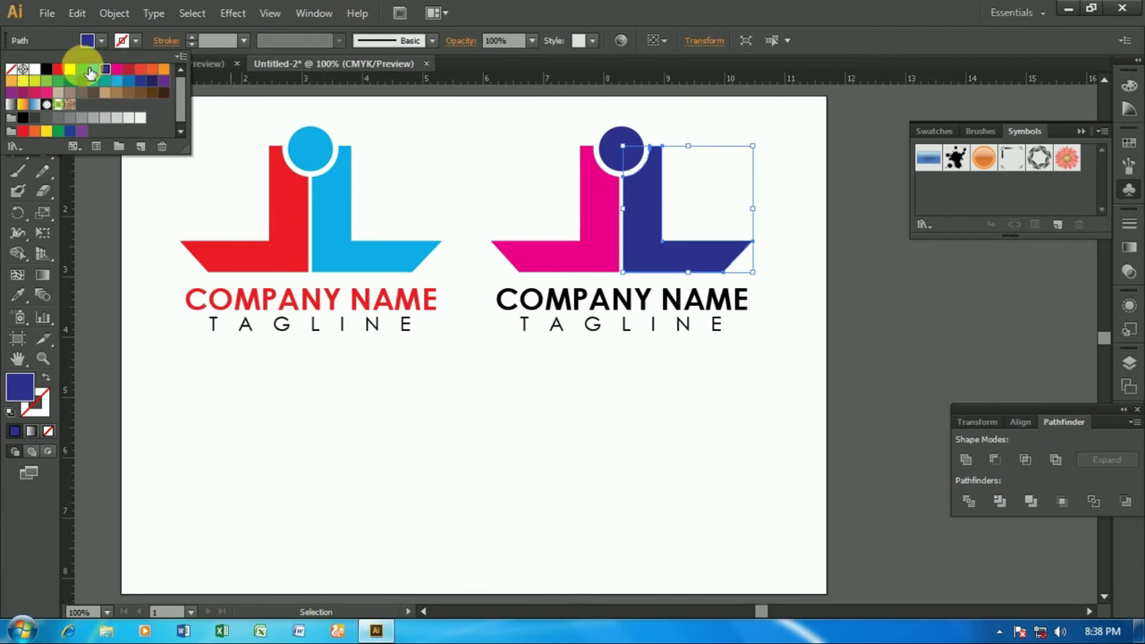
{"action": "left_click", "coordinate": [87, 74]}
{"action": "left_click", "coordinate": [621, 148]}
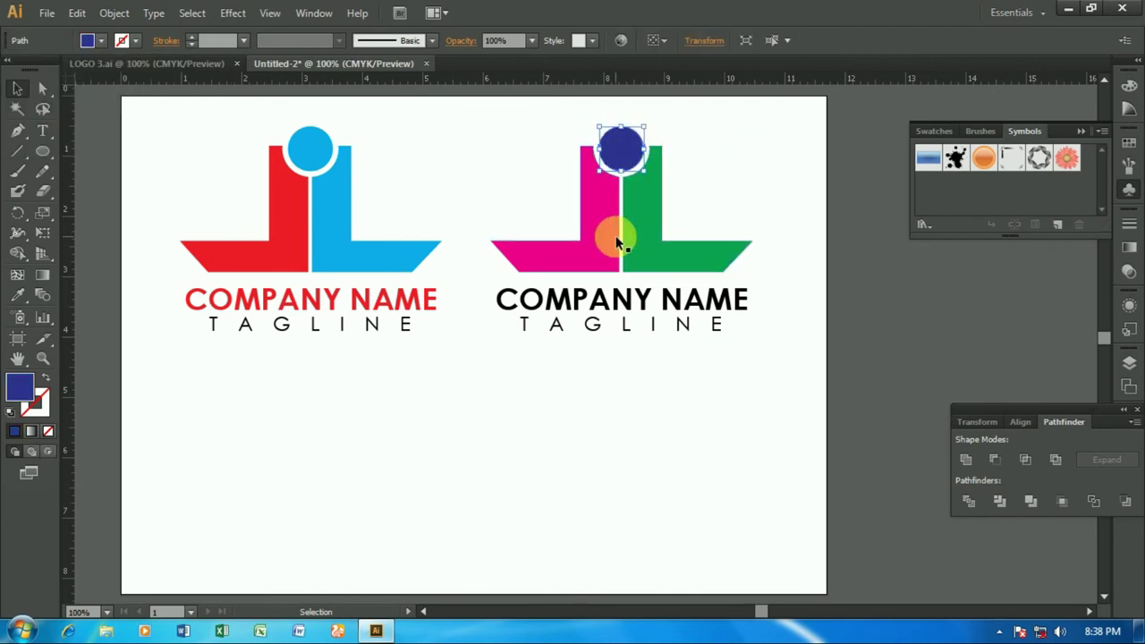
{"action": "left_click", "coordinate": [101, 41]}
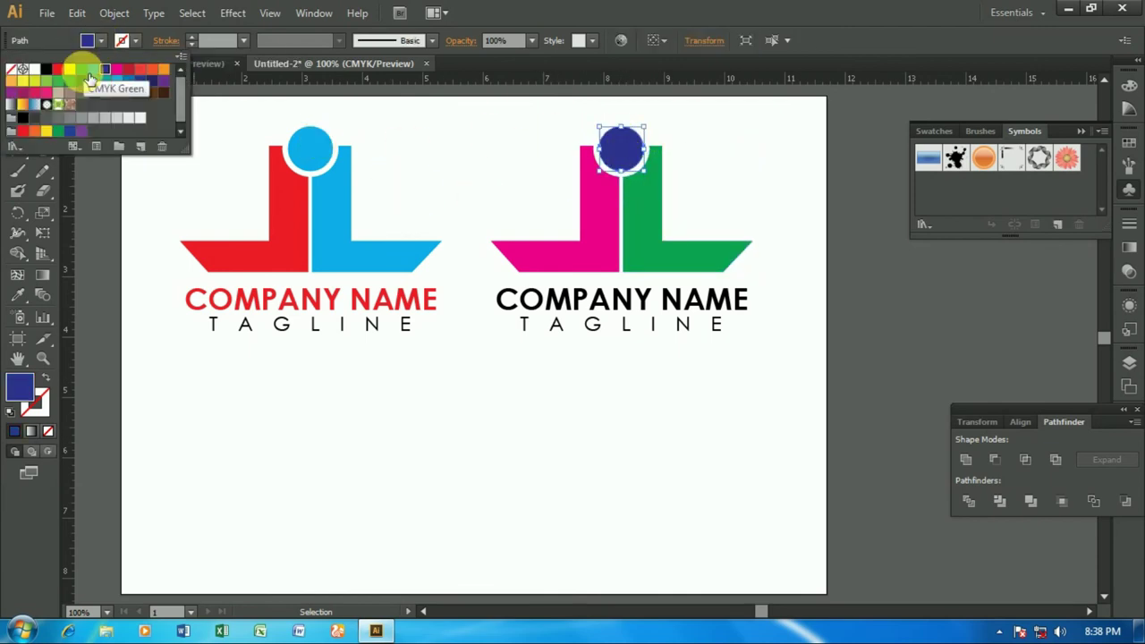
{"action": "left_click", "coordinate": [87, 73]}
{"action": "left_click", "coordinate": [557, 409]}
Colour the second logo's COMPANY NAME magenta, sampled from its left L.
{"action": "scroll", "coordinate": [558, 411], "scroll_direction": "down", "scroll_amount": 1}
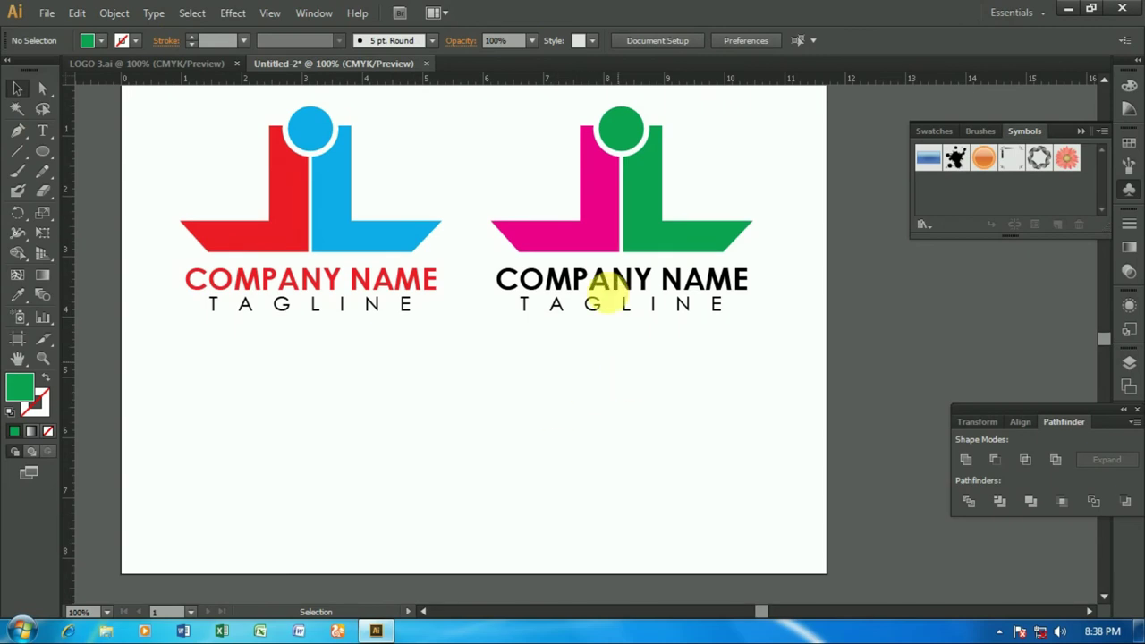
{"action": "left_click", "coordinate": [608, 284]}
{"action": "left_click", "coordinate": [17, 295]}
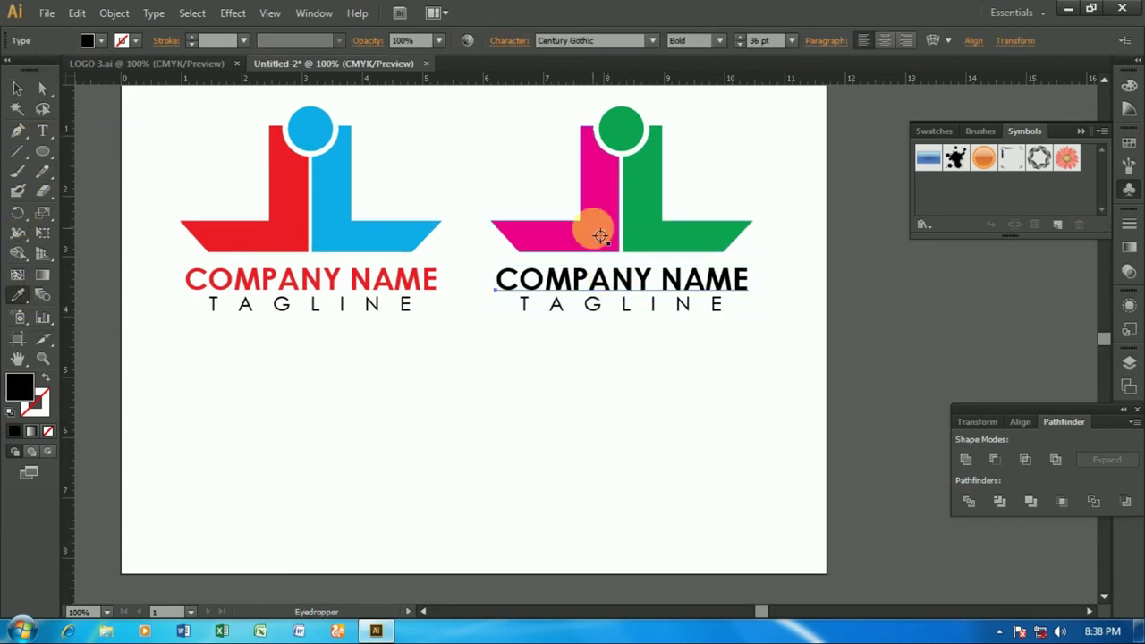
{"action": "left_click", "coordinate": [600, 235]}
{"action": "left_click", "coordinate": [17, 88]}
{"action": "left_click", "coordinate": [465, 351]}
{"action": "scroll", "coordinate": [463, 356], "scroll_direction": "up", "scroll_amount": 2}
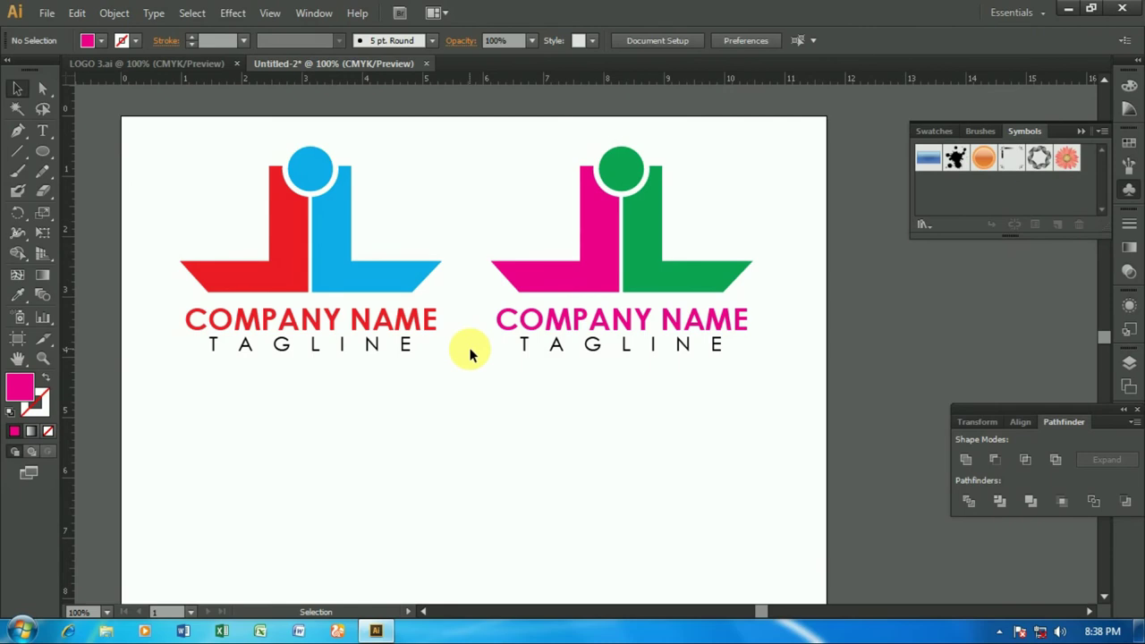
{"action": "left_click_drag", "start_coordinate": [149, 145], "coordinate": [450, 388]}
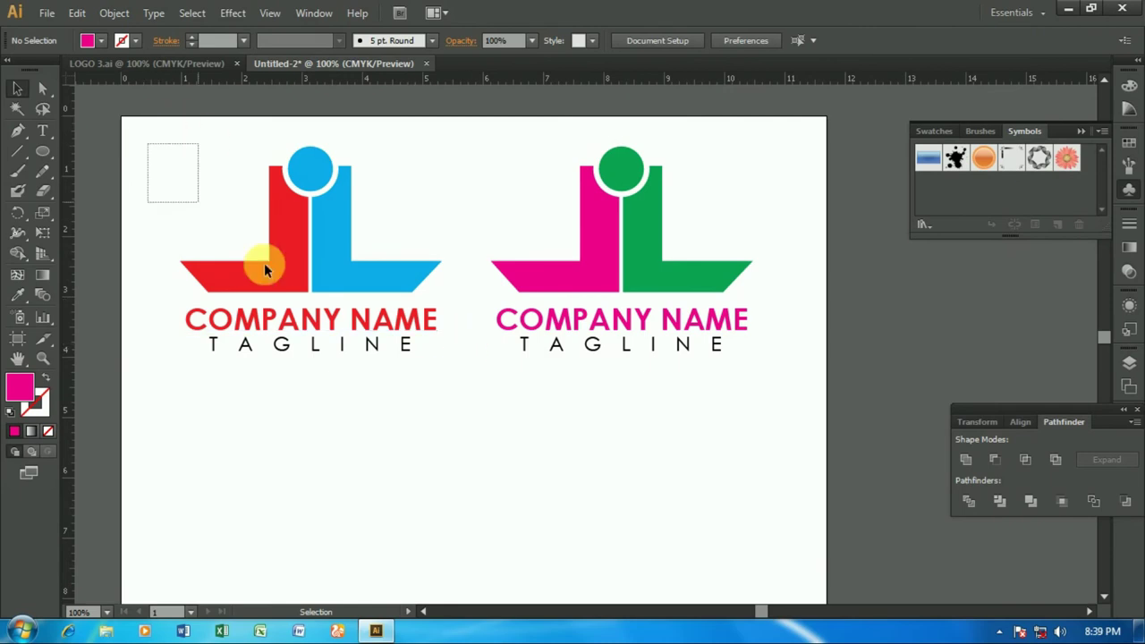
Duplicate both logos straight down to form a second row.
{"action": "left_click_drag", "start_coordinate": [501, 153], "coordinate": [779, 388]}
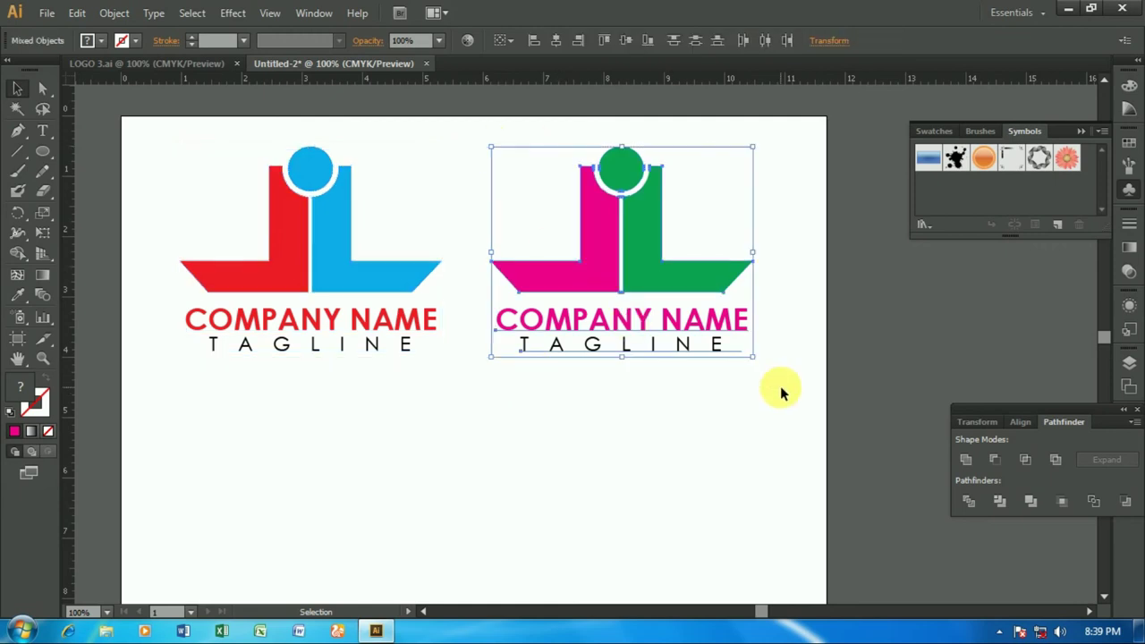
{"action": "key", "text": "ctrl+a"}
{"action": "key", "text": "Right"}
{"action": "key", "text": "Right"}
{"action": "key", "text": "Right"}
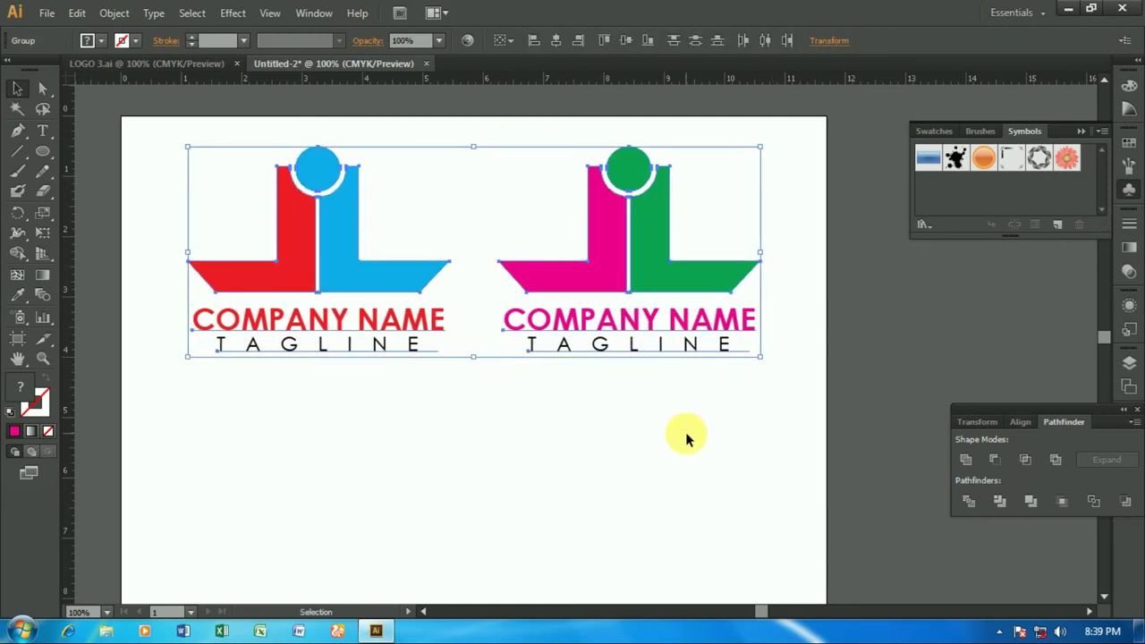
{"action": "scroll", "coordinate": [687, 438], "scroll_direction": "down", "scroll_amount": 2}
{"action": "left_click_drag", "start_coordinate": [636, 302], "coordinate": [642, 500]}
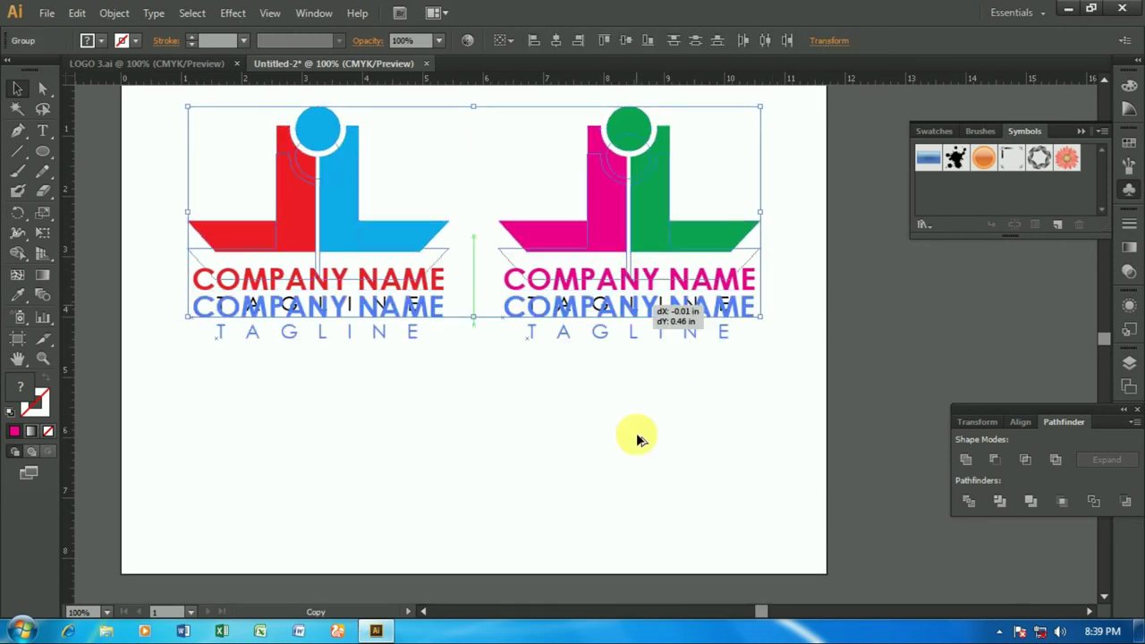
{"action": "left_click", "coordinate": [799, 409]}
Ungroup the copied pair and then the lower-left logo.
{"action": "scroll", "coordinate": [537, 403], "scroll_direction": "down", "scroll_amount": 2}
{"action": "right_click", "coordinate": [332, 402]}
{"action": "left_click", "coordinate": [370, 501]}
{"action": "right_click", "coordinate": [328, 375]}
{"action": "left_click", "coordinate": [475, 326]}
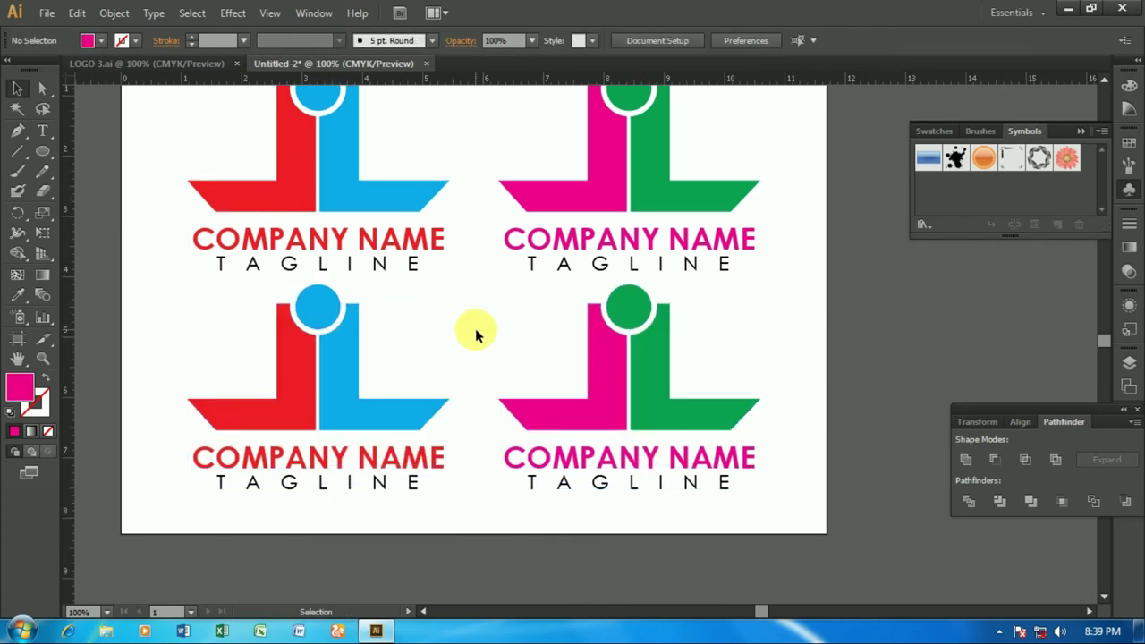
{"action": "scroll", "coordinate": [475, 328], "scroll_direction": "down", "scroll_amount": 1}
{"action": "left_click", "coordinate": [327, 361]}
Make the lower-left logo's left L black.
{"action": "left_click", "coordinate": [101, 41]}
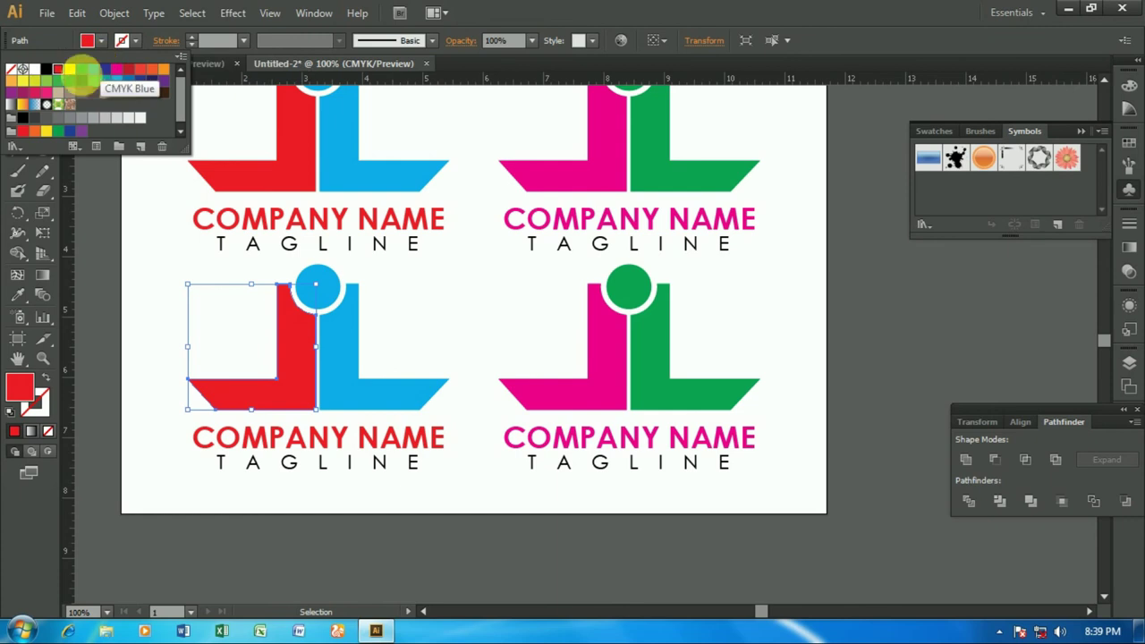
{"action": "left_click", "coordinate": [47, 69]}
{"action": "left_click", "coordinate": [428, 332]}
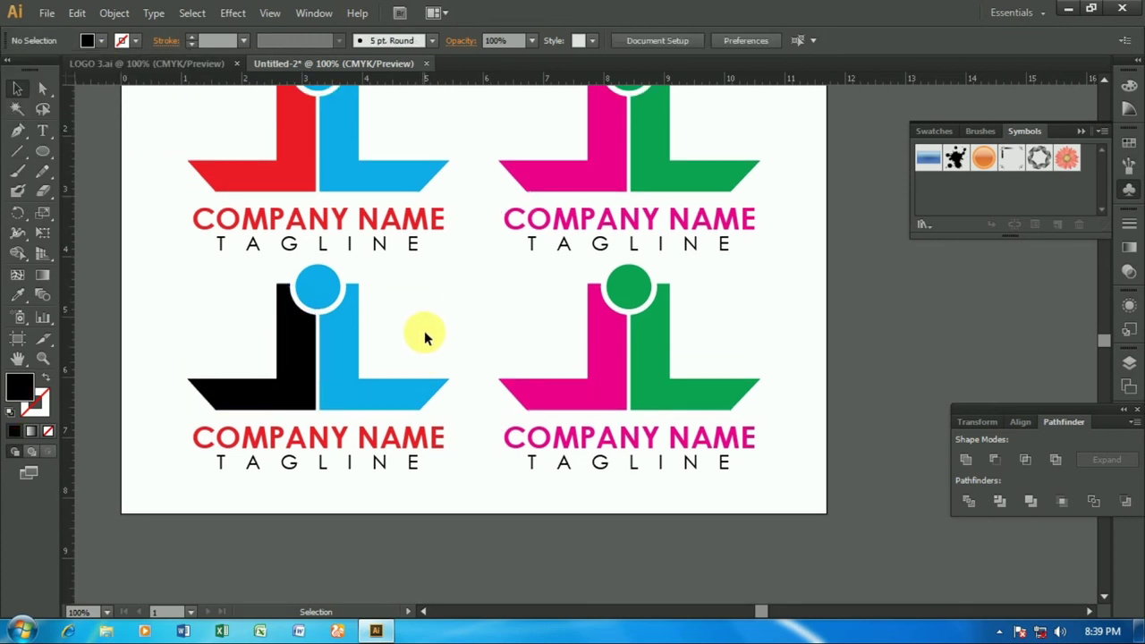
Ungroup the lower-right logo and fill its pink left L light blue.
{"action": "right_click", "coordinate": [624, 368]}
{"action": "left_click", "coordinate": [614, 356]}
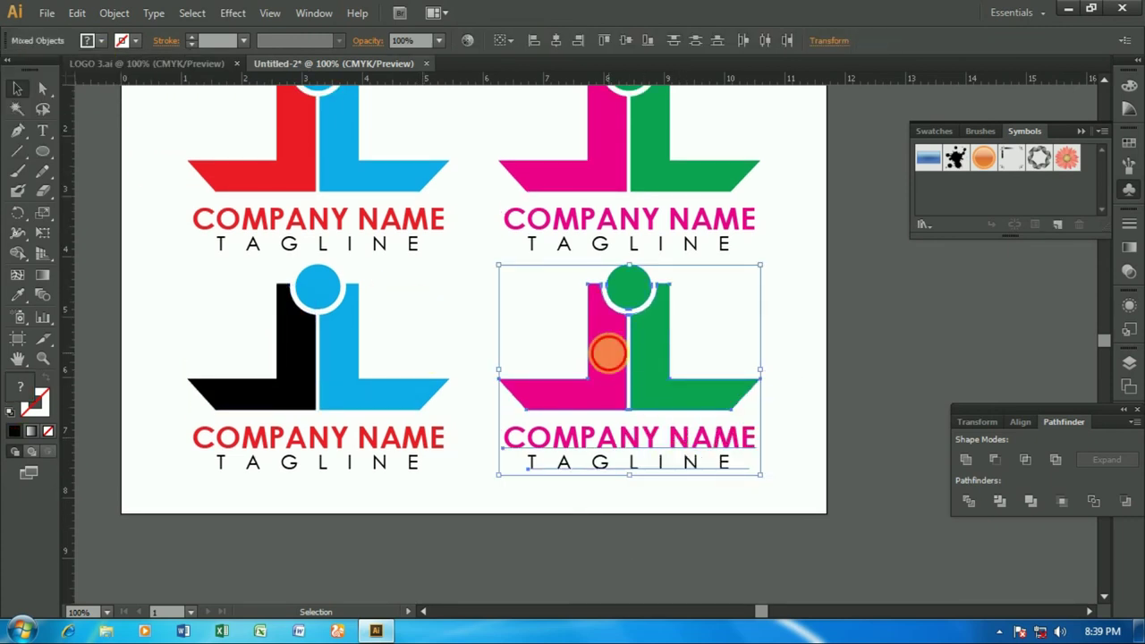
{"action": "right_click", "coordinate": [605, 348]}
{"action": "left_click", "coordinate": [596, 366]}
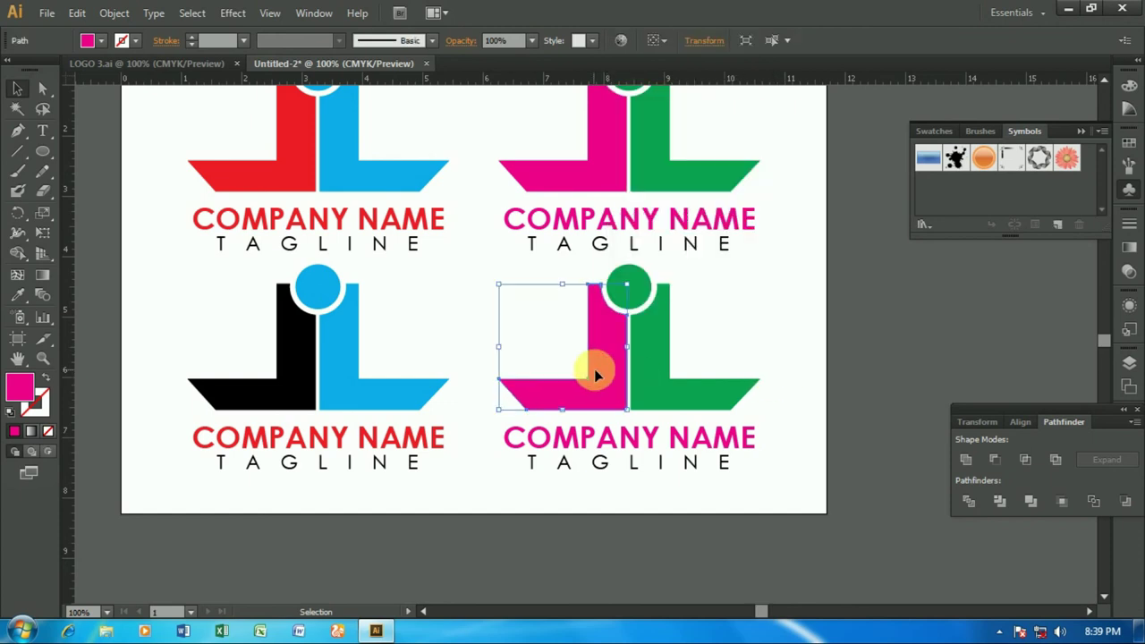
{"action": "left_click", "coordinate": [104, 42]}
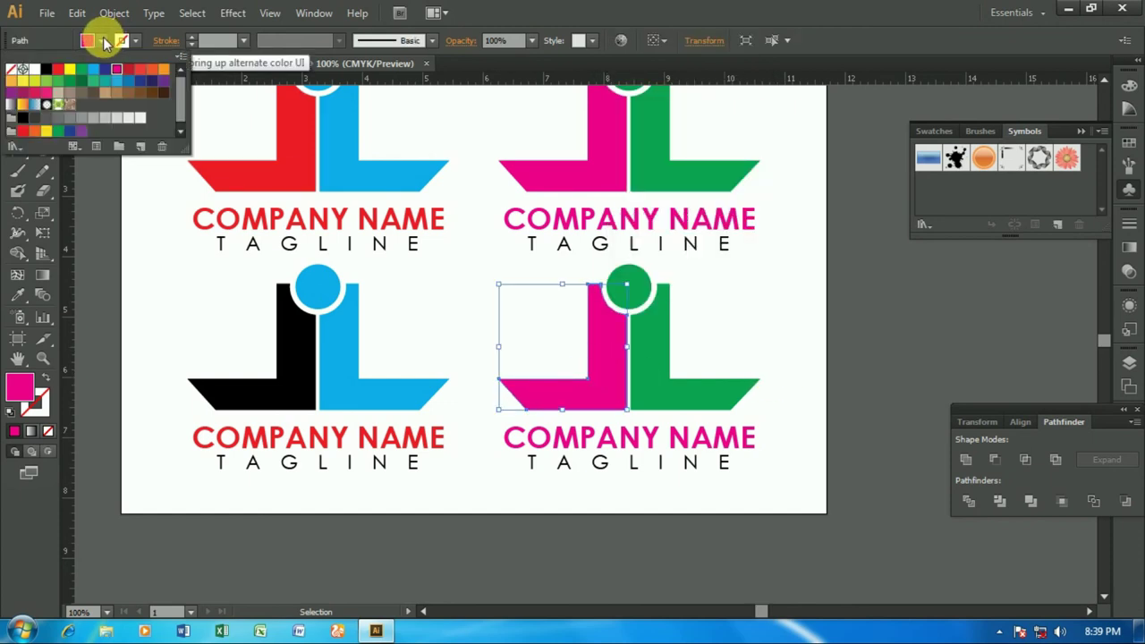
{"action": "left_click", "coordinate": [95, 70]}
{"action": "left_click", "coordinate": [749, 354]}
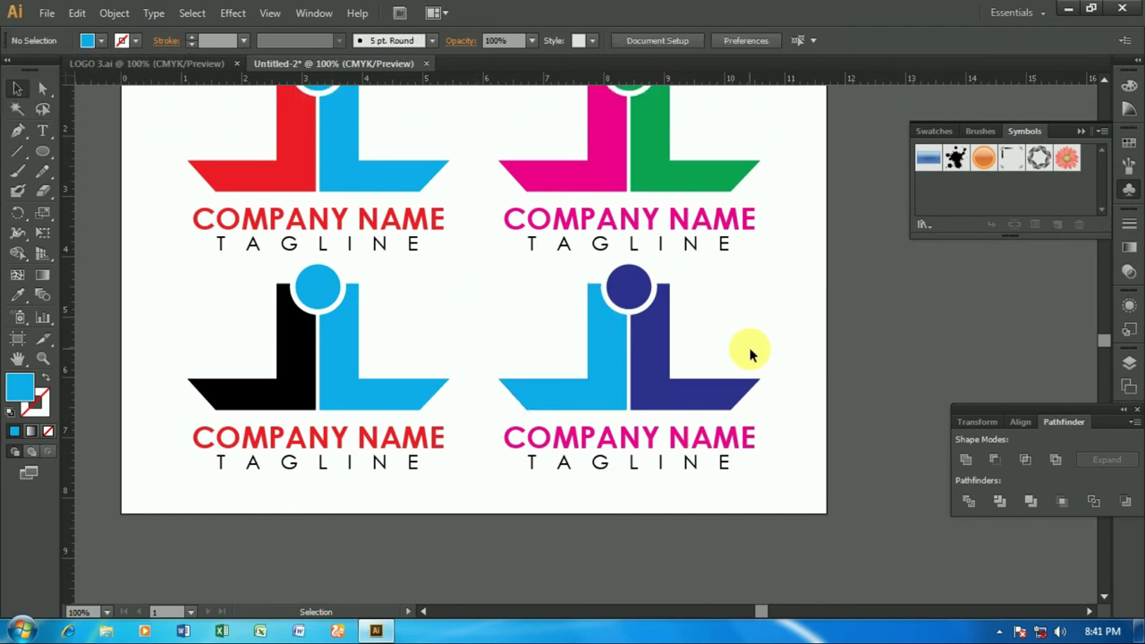
{"action": "scroll", "coordinate": [749, 354], "scroll_direction": "up", "scroll_amount": 4}
{"action": "scroll", "coordinate": [751, 354], "scroll_direction": "down", "scroll_amount": 1}
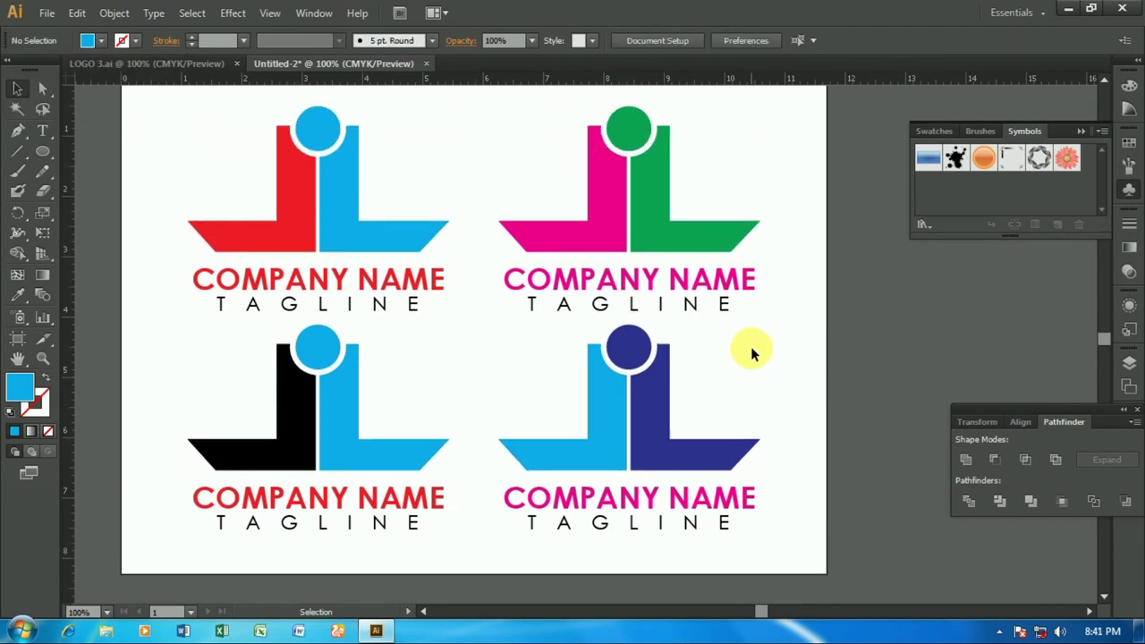
{"action": "scroll", "coordinate": [756, 352], "scroll_direction": "down", "scroll_amount": 1}
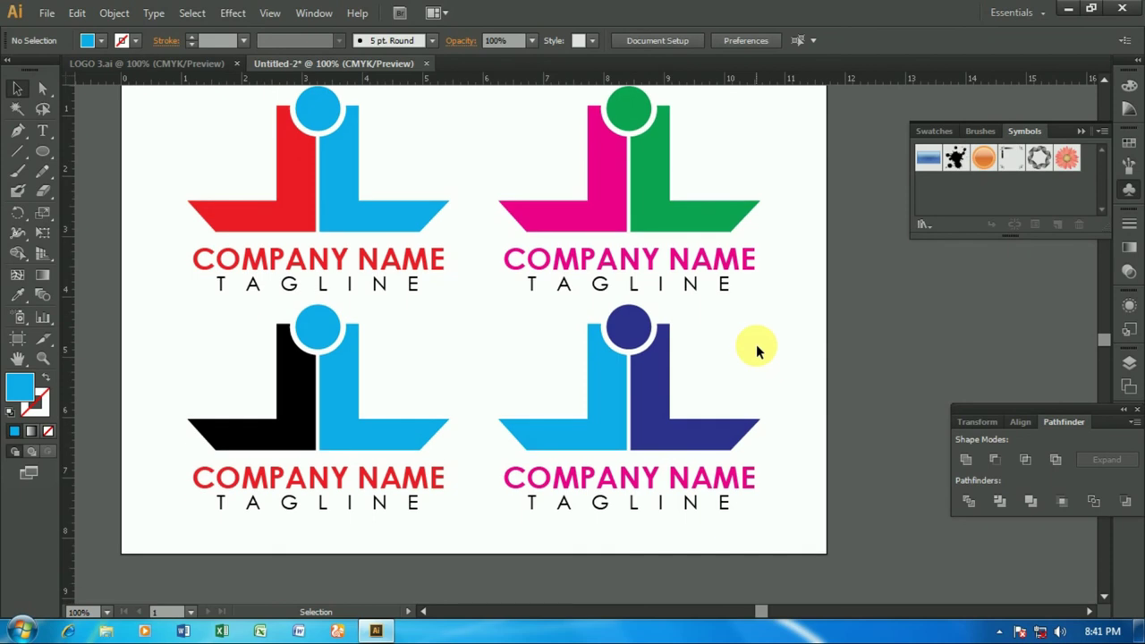
Sample colours onto the lower COMPANY NAME texts: black on the left, navy on the right.
{"action": "left_click", "coordinate": [429, 478]}
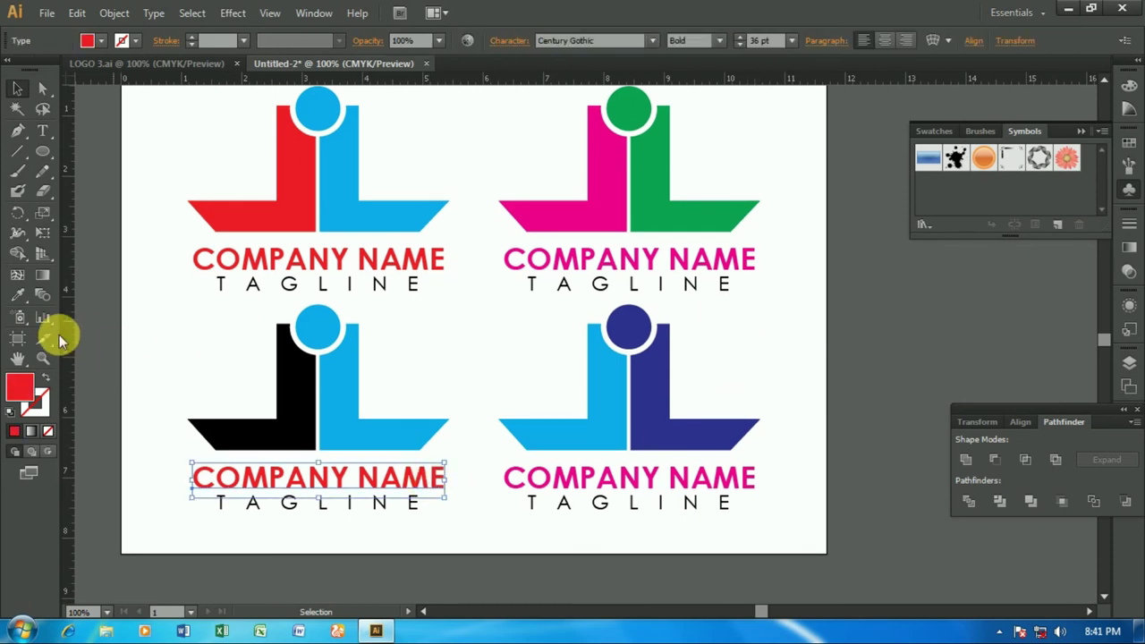
{"action": "left_click", "coordinate": [18, 295]}
{"action": "left_click", "coordinate": [259, 437]}
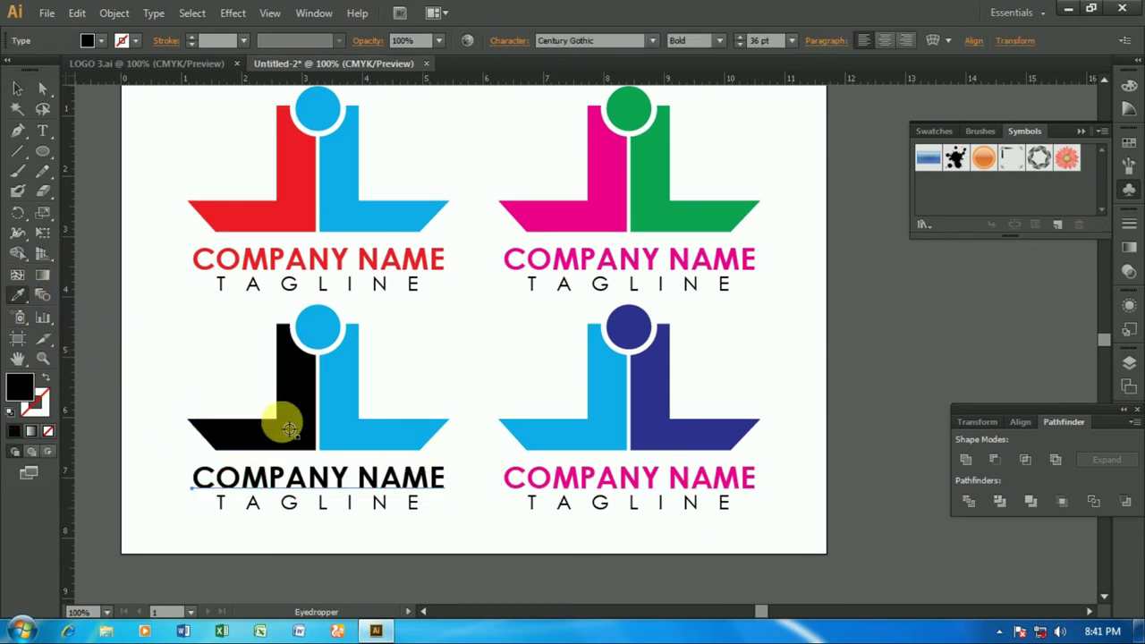
{"action": "left_click", "coordinate": [541, 480], "text": "ctrl"}
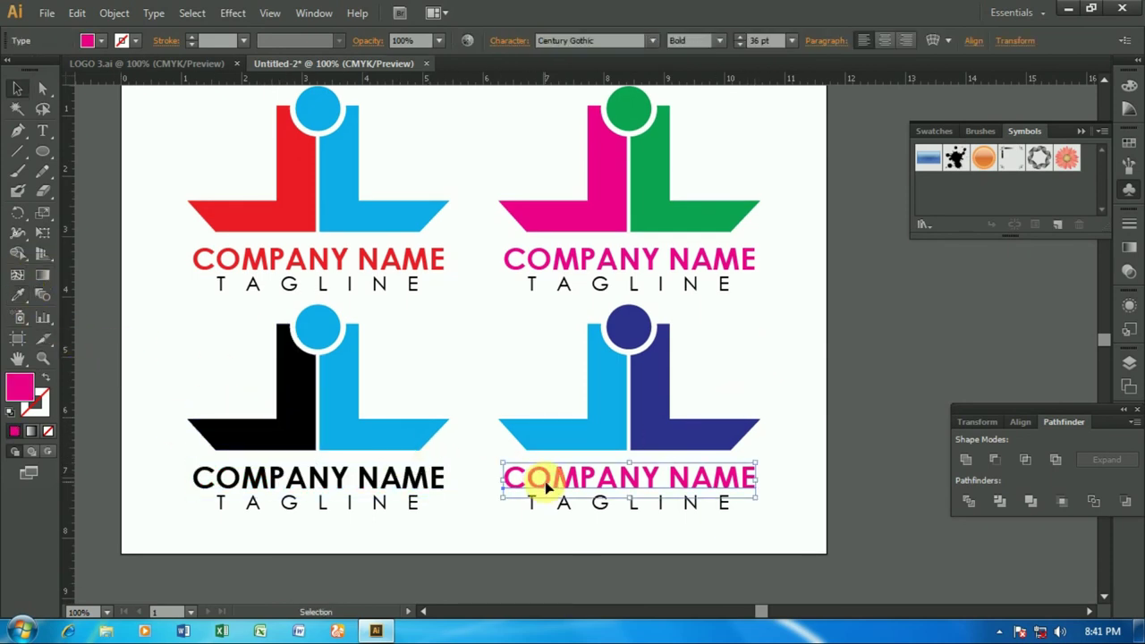
{"action": "left_click", "coordinate": [609, 430]}
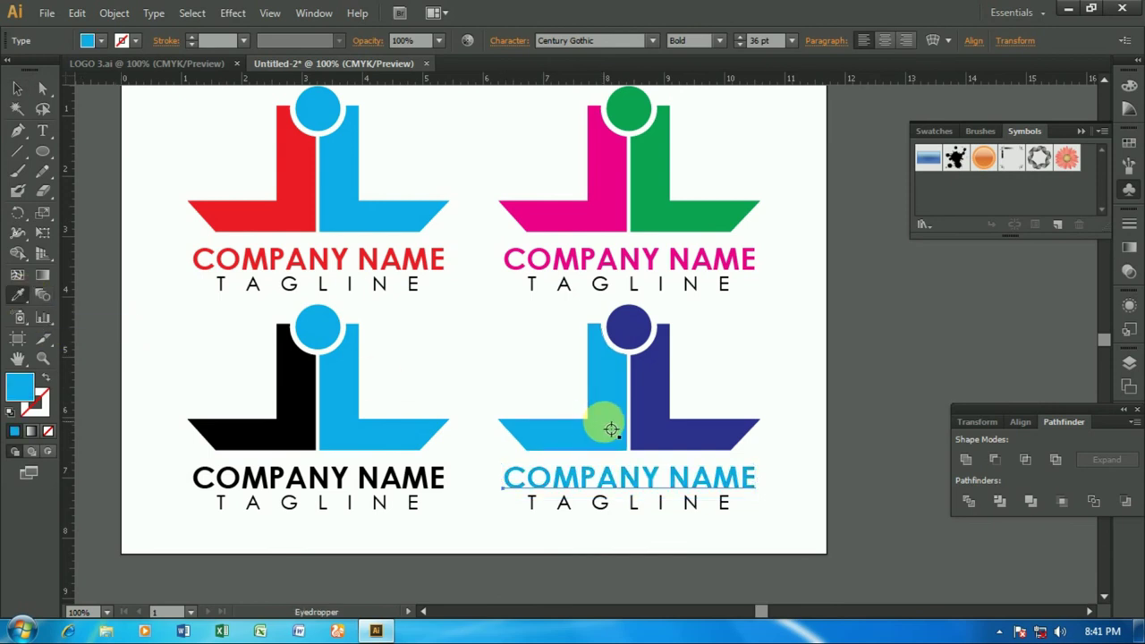
{"action": "left_click", "coordinate": [637, 436]}
{"action": "left_click", "coordinate": [18, 88]}
{"action": "scroll", "coordinate": [191, 282], "scroll_direction": "up", "scroll_amount": 1}
{"action": "left_click", "coordinate": [191, 282]}
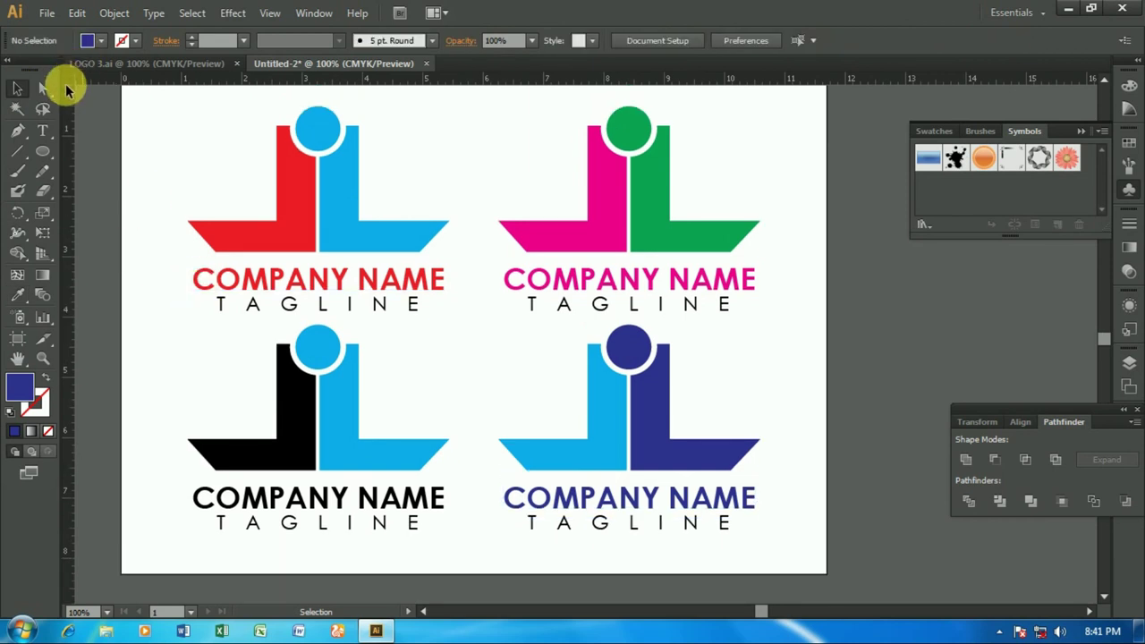